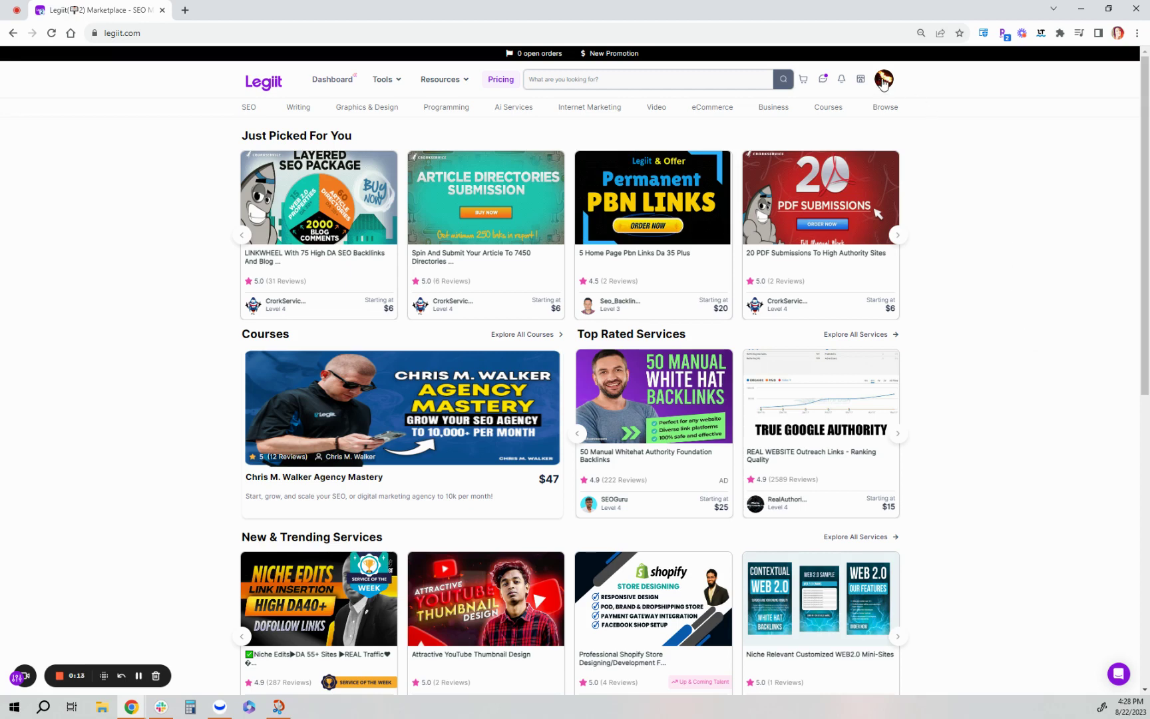
Go from the marketplace home page to the seller's Services list through the profile and store menus
left_click(883, 80)
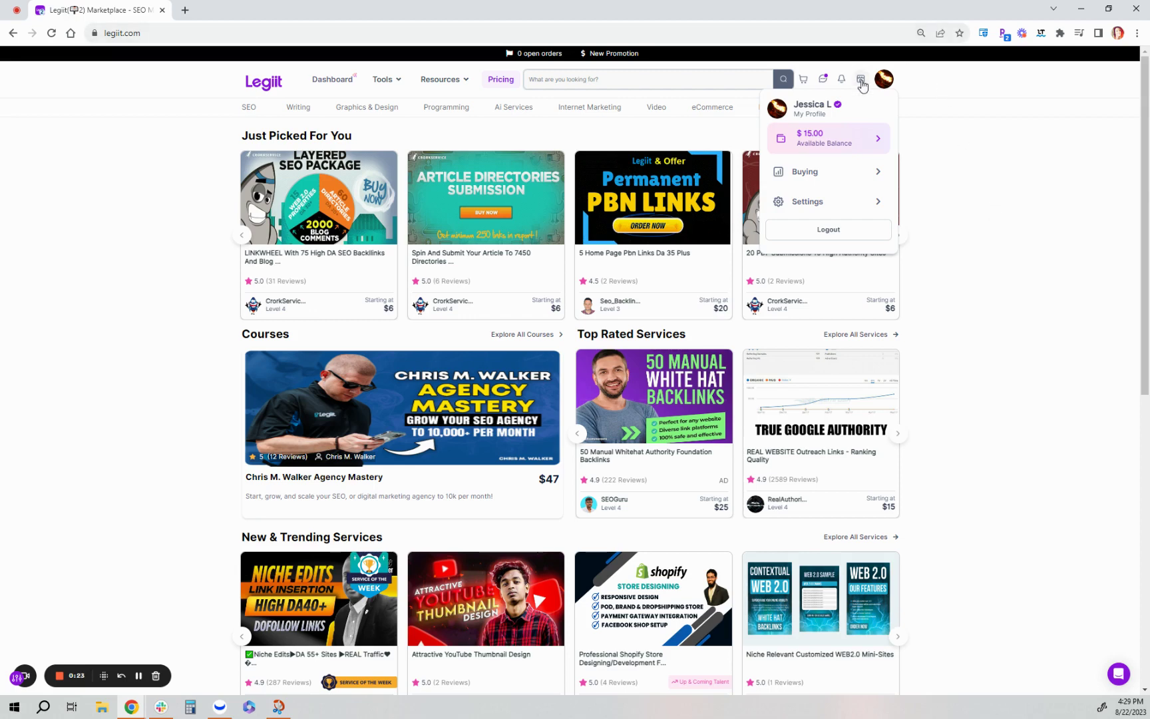
left_click(861, 81)
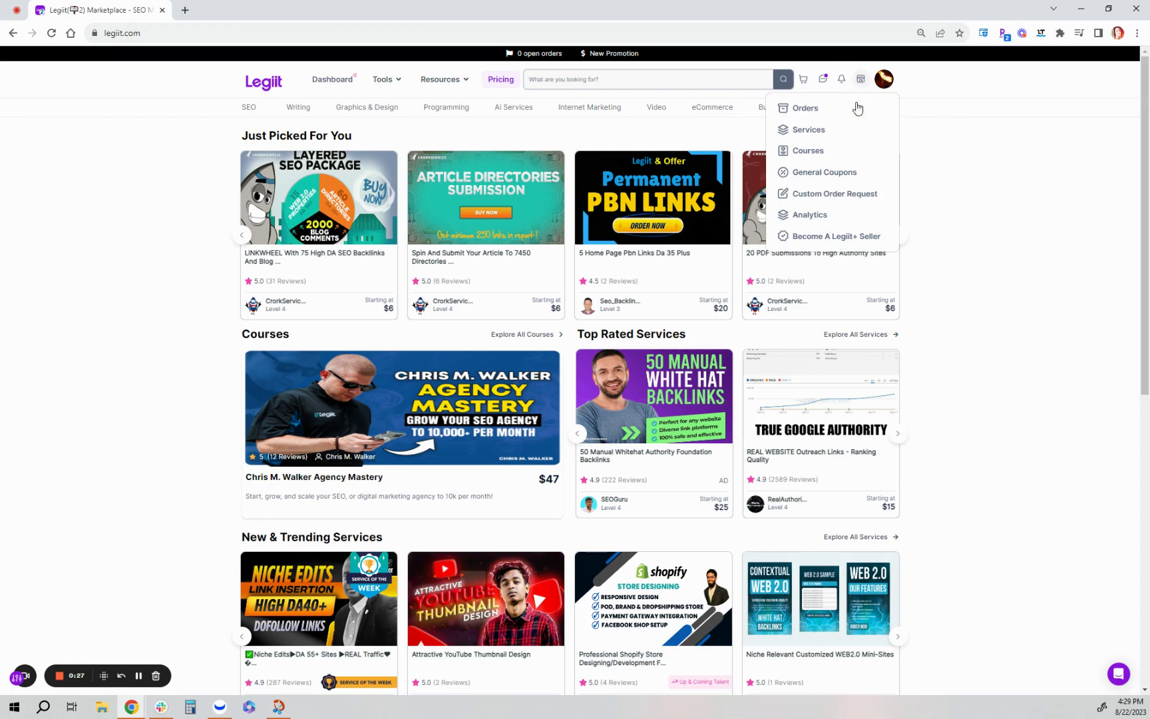
left_click(813, 130)
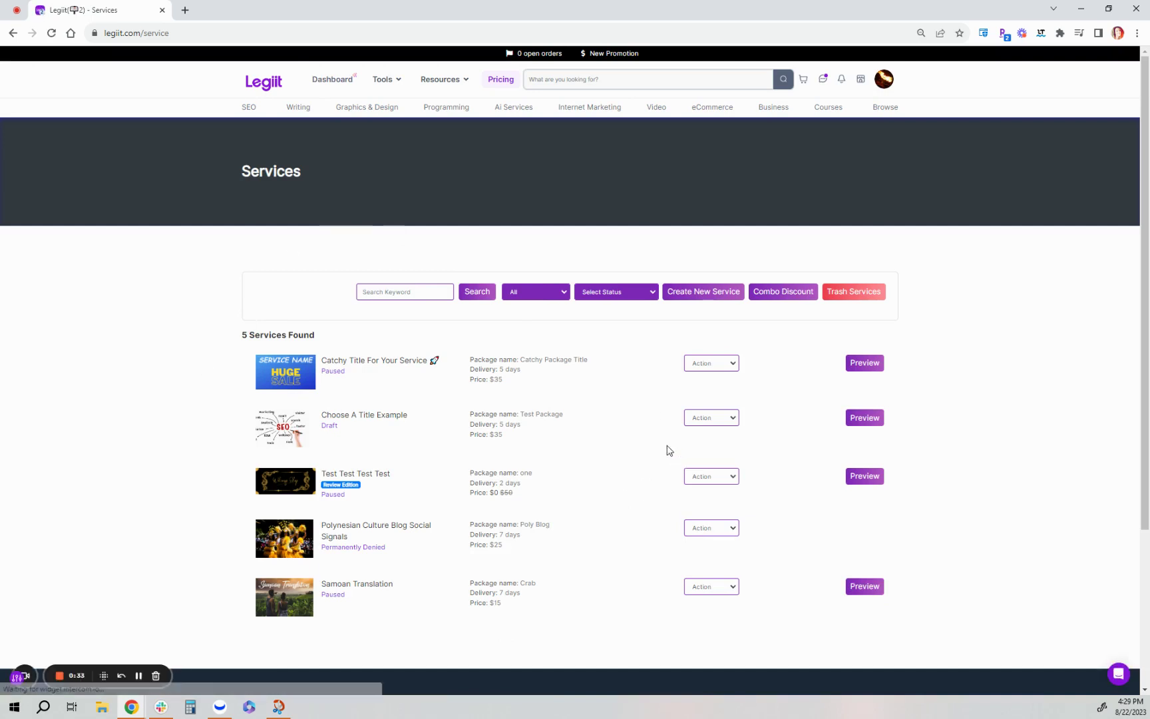
Create a new service and step through its empty title, subtitle, backorders and order-limit fields
left_click(698, 301)
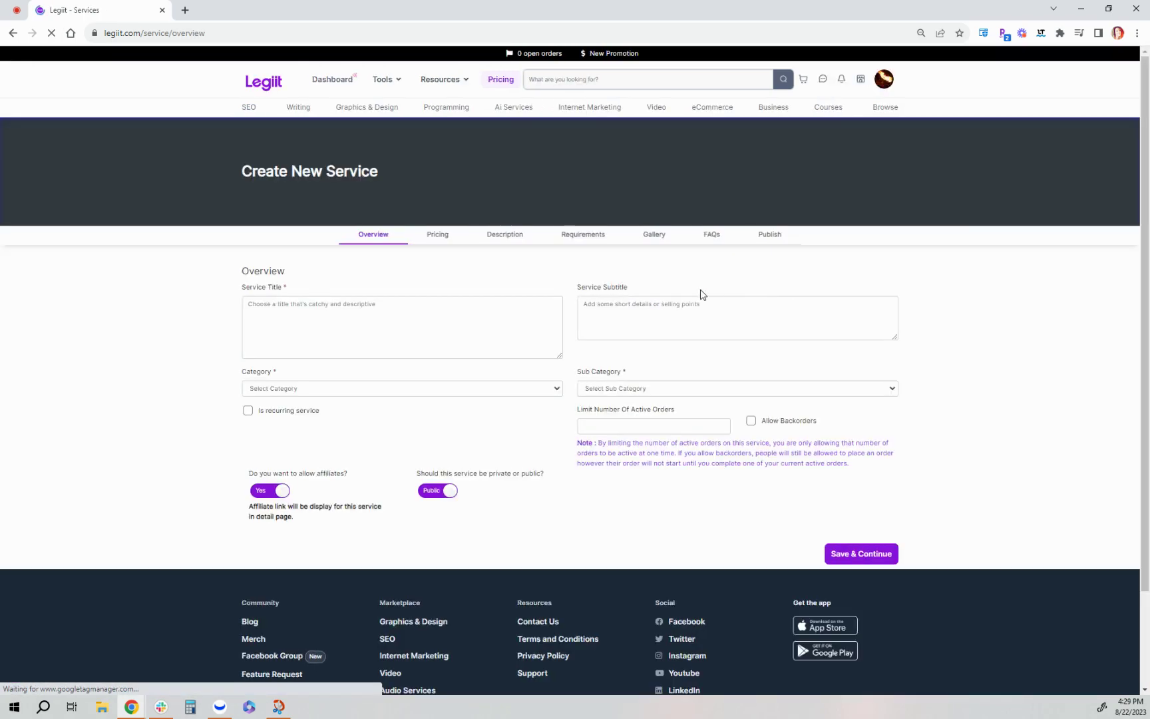
left_click(418, 312)
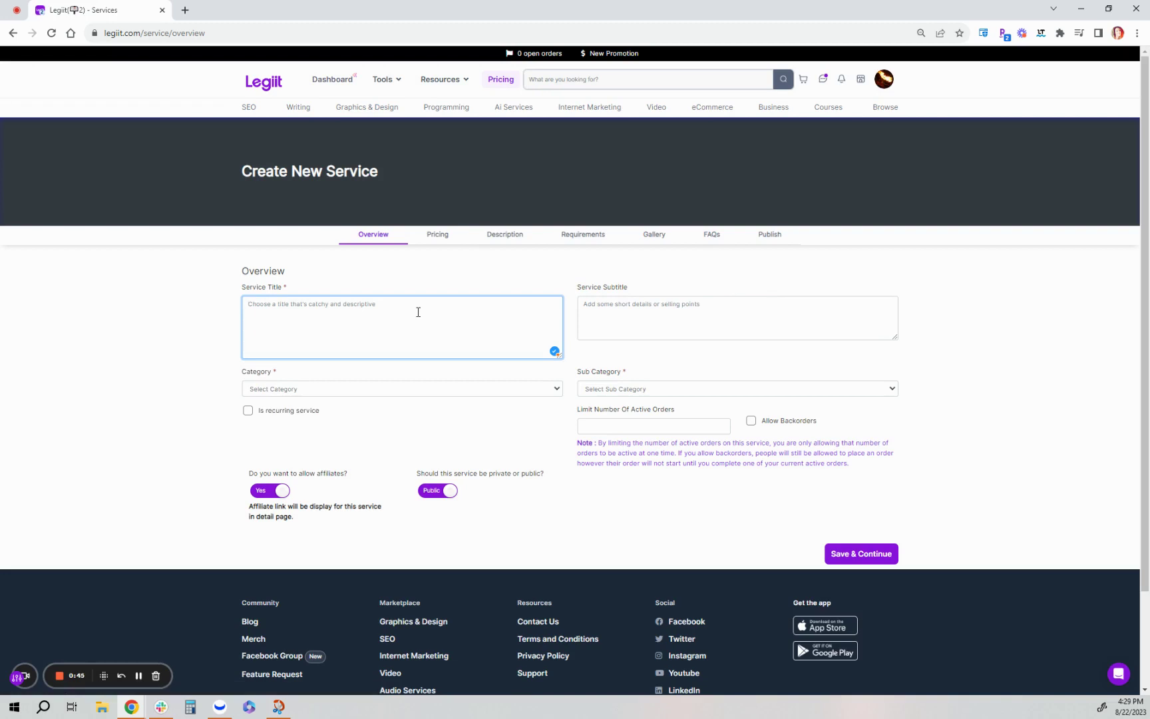
left_click(696, 318)
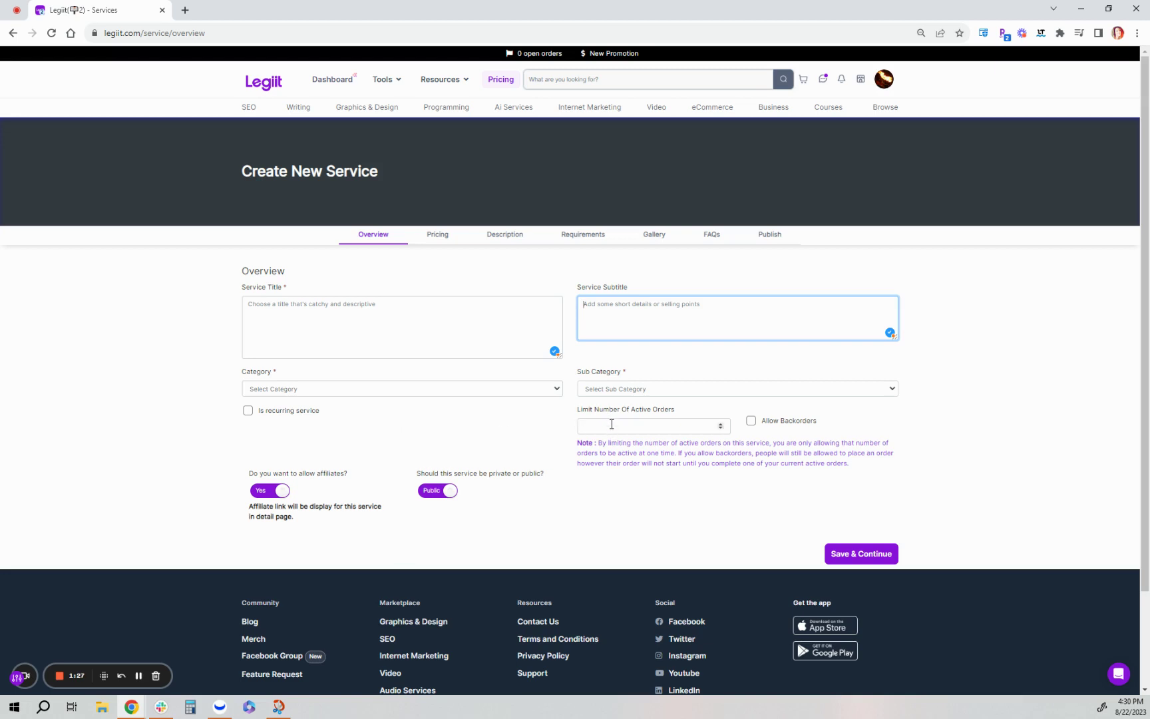
left_click(751, 422)
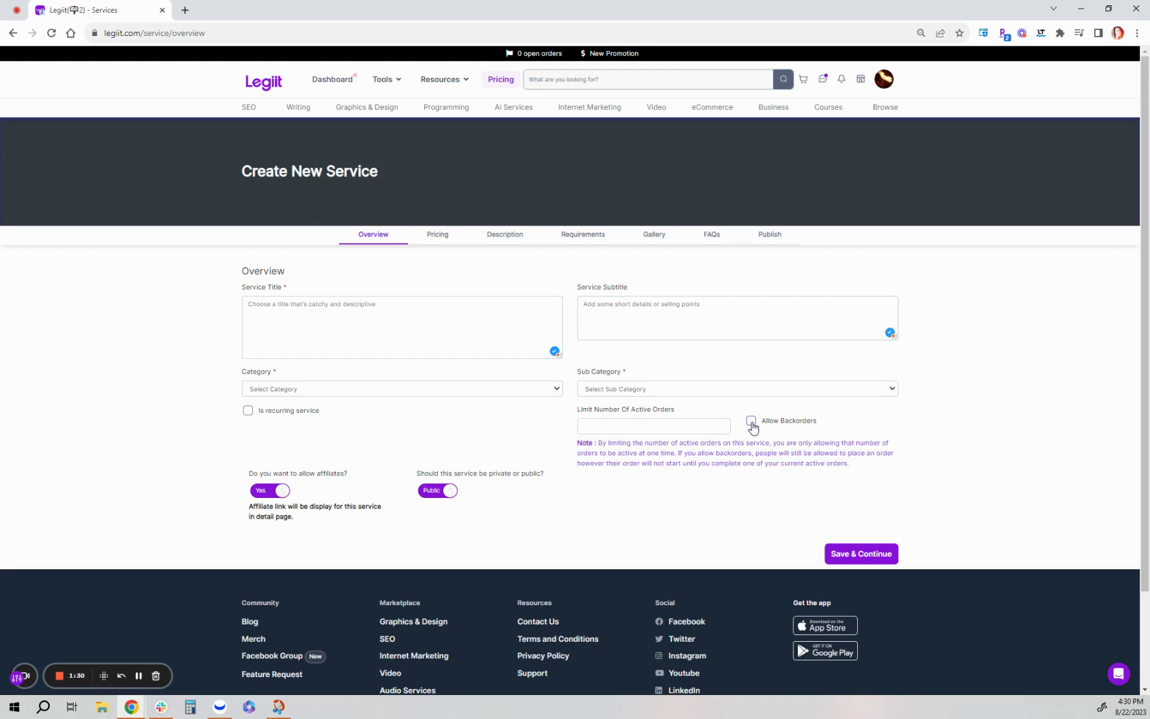
left_click(628, 427)
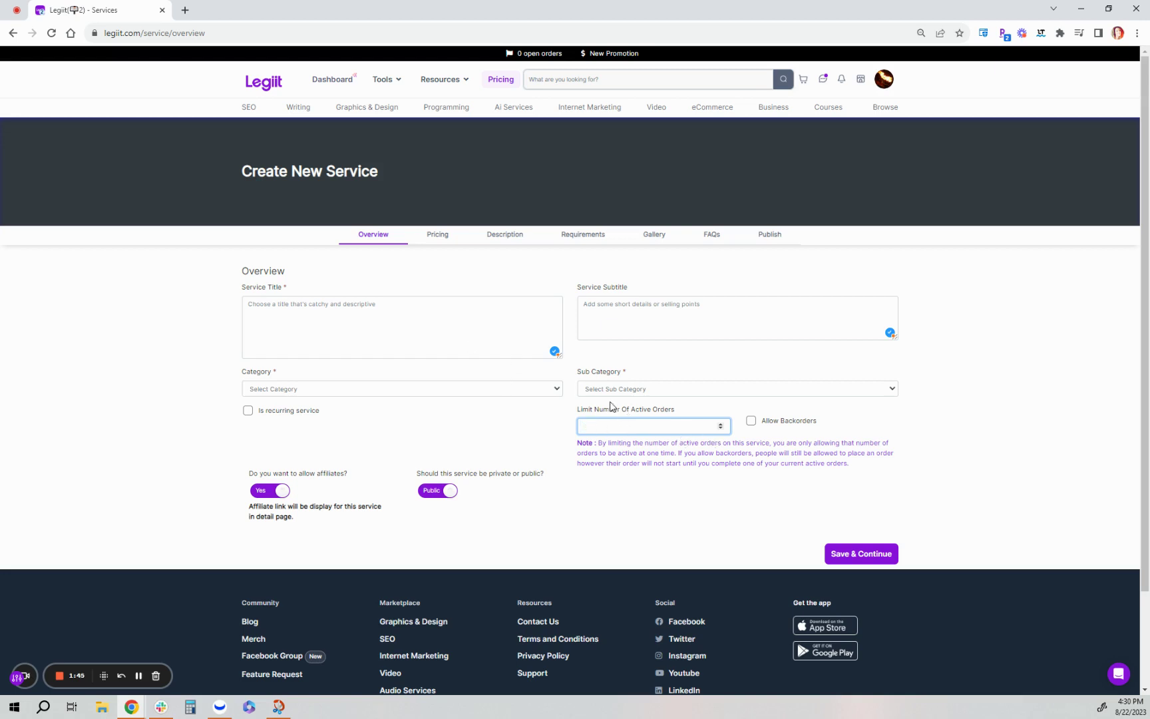
Return to the Service Title field of the Overview form
left_click(475, 306)
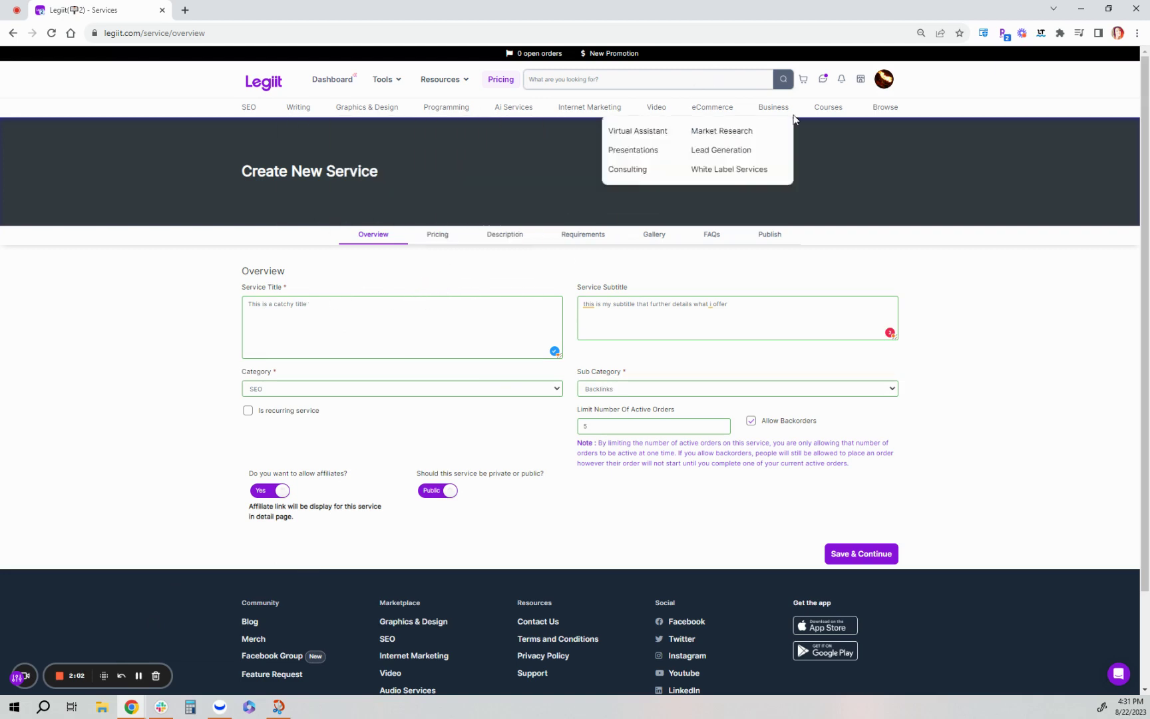
Open the SEO › Backlinks category in a new browser tab
mouse_move(248, 108)
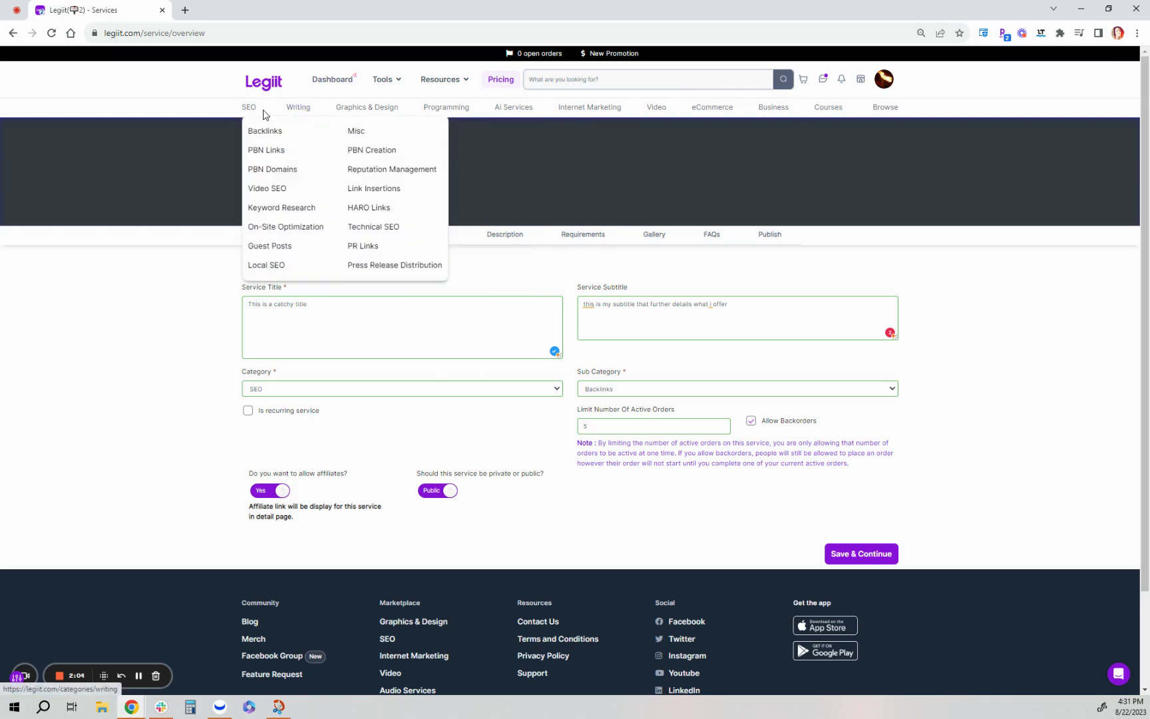
right_click(263, 130)
left_click(308, 135)
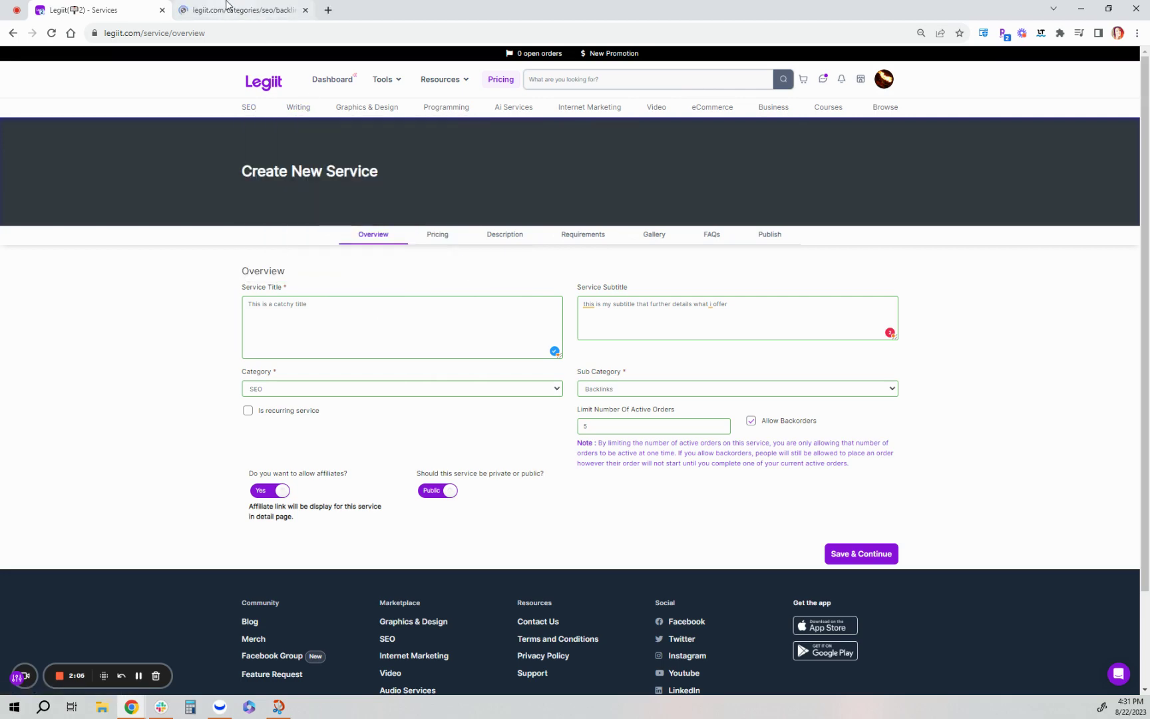
left_click(226, 8)
left_click(113, 7)
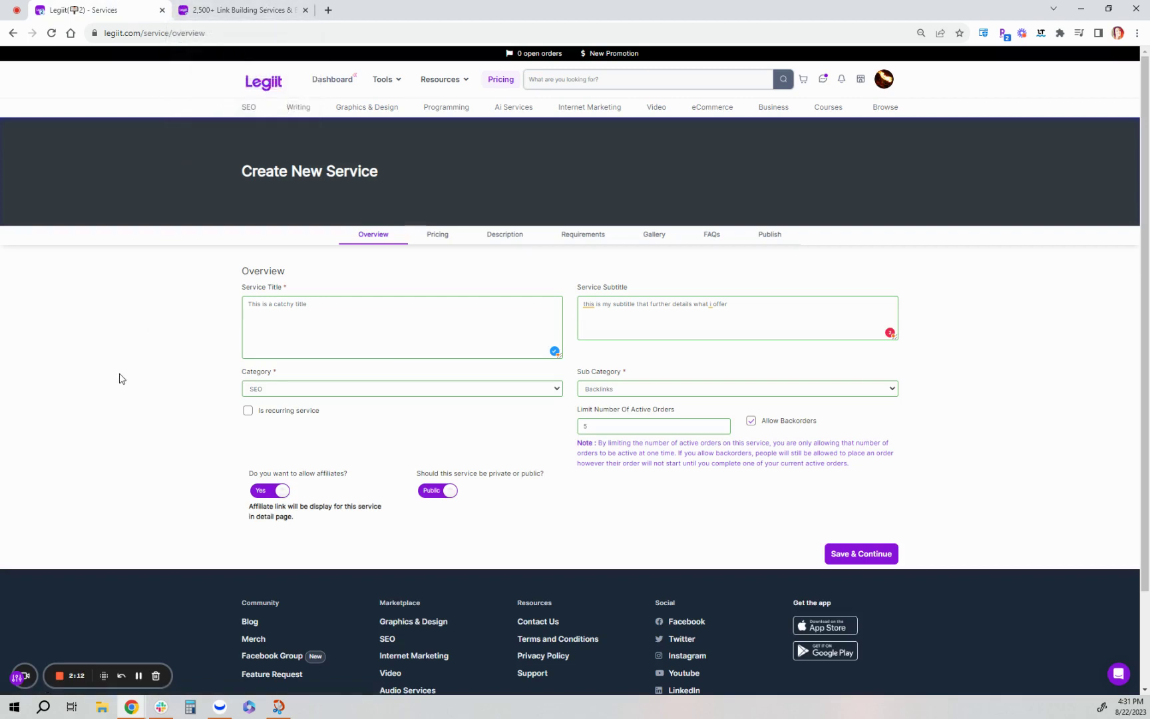
Browse the Backlinks listings for reference, then return to the new-service form
left_click(287, 6)
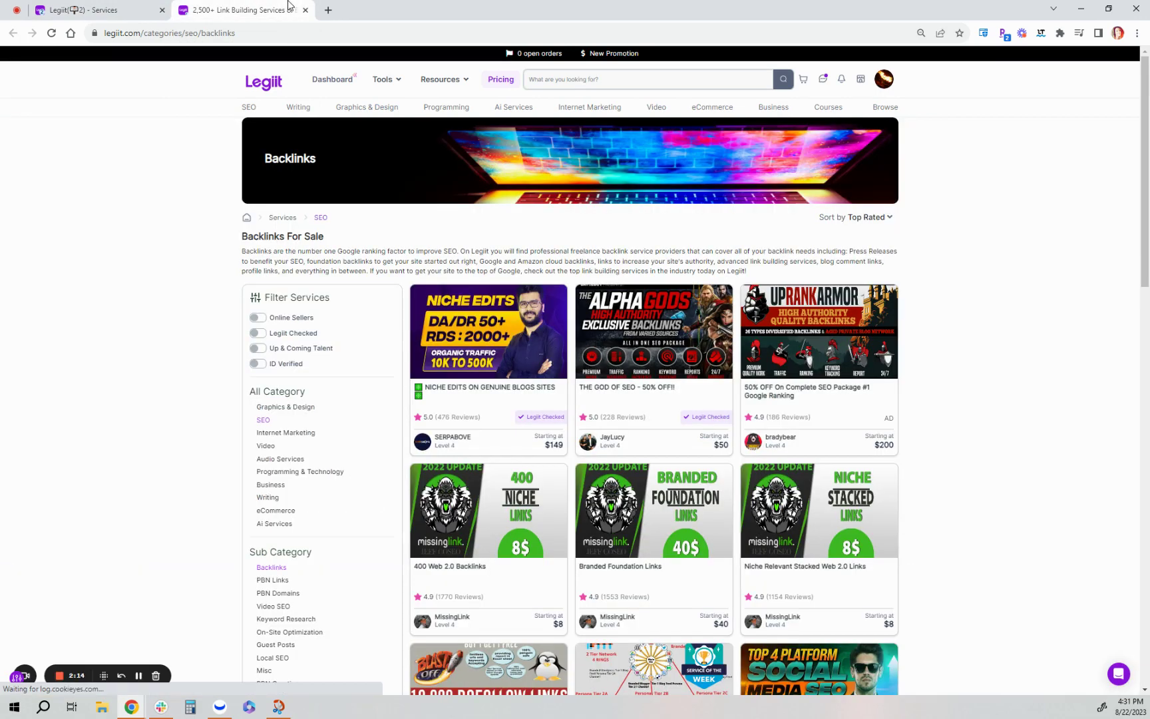
scroll(478, 476, "down", 1)
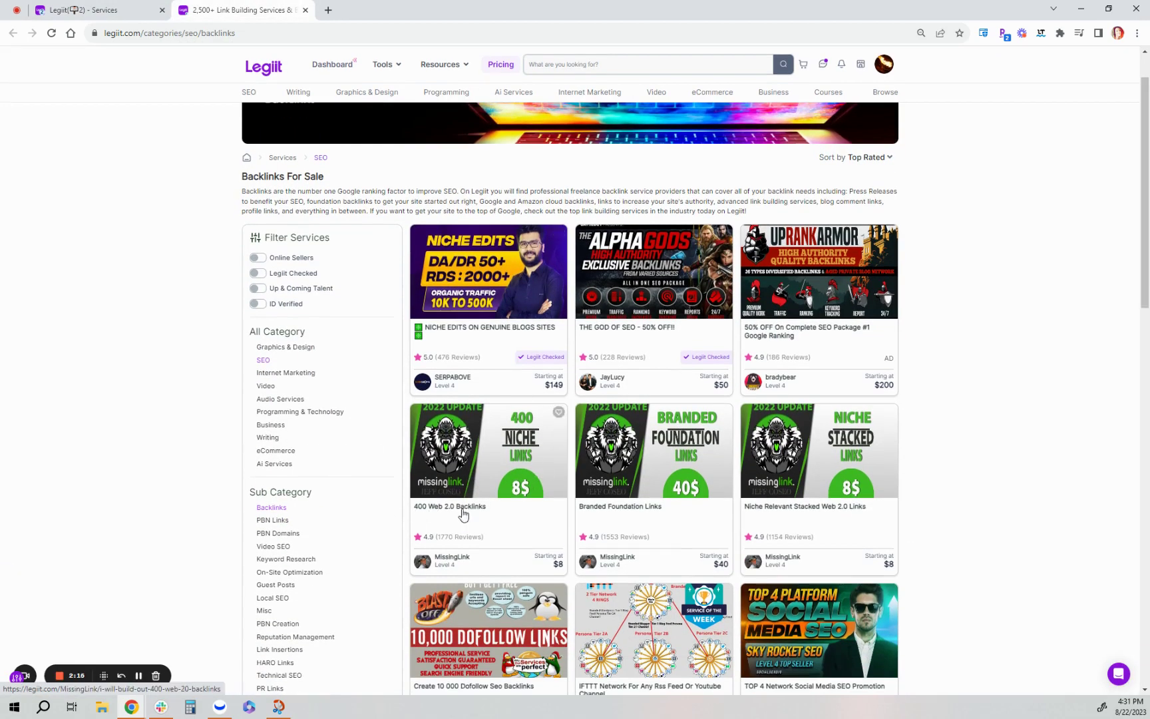
scroll(826, 504, "down", 2)
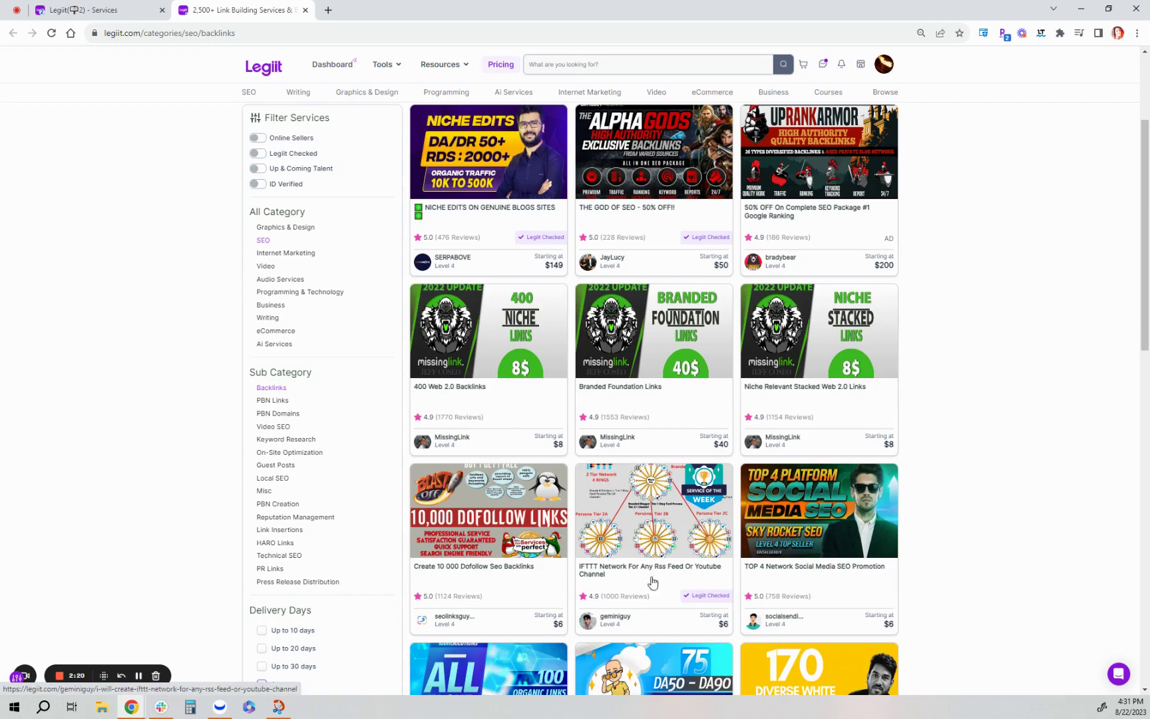
scroll(638, 584, "down", 1)
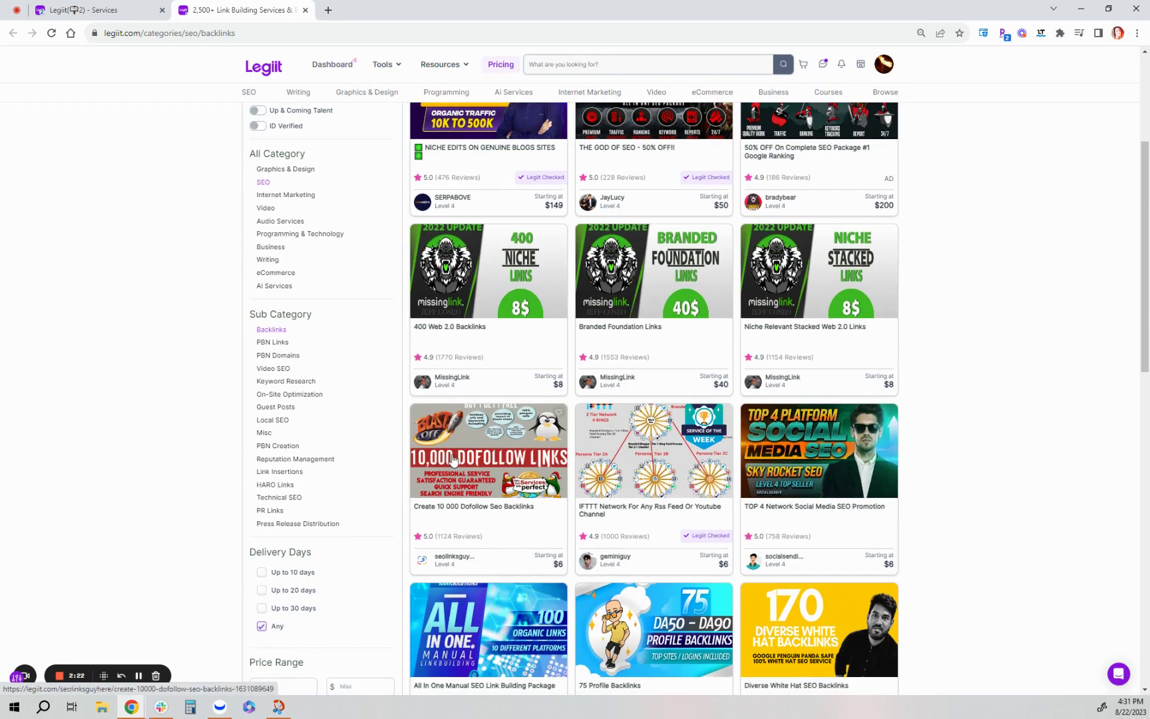
scroll(413, 465, "down", 3)
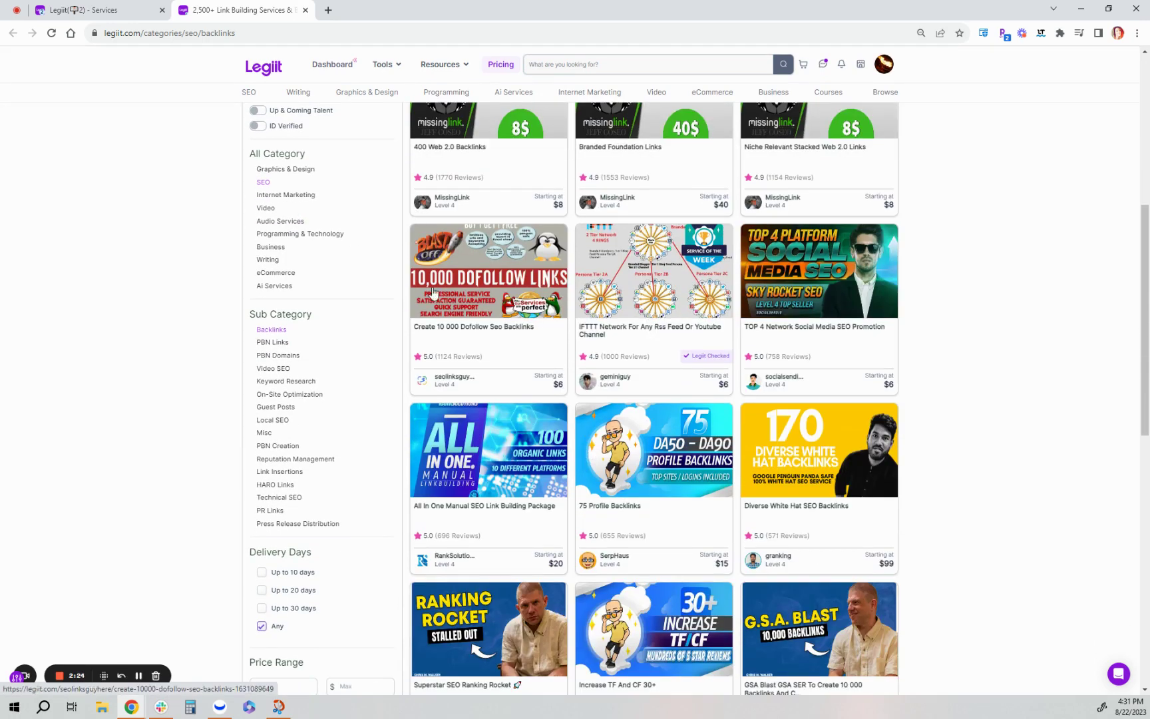
scroll(562, 346, "up", 4)
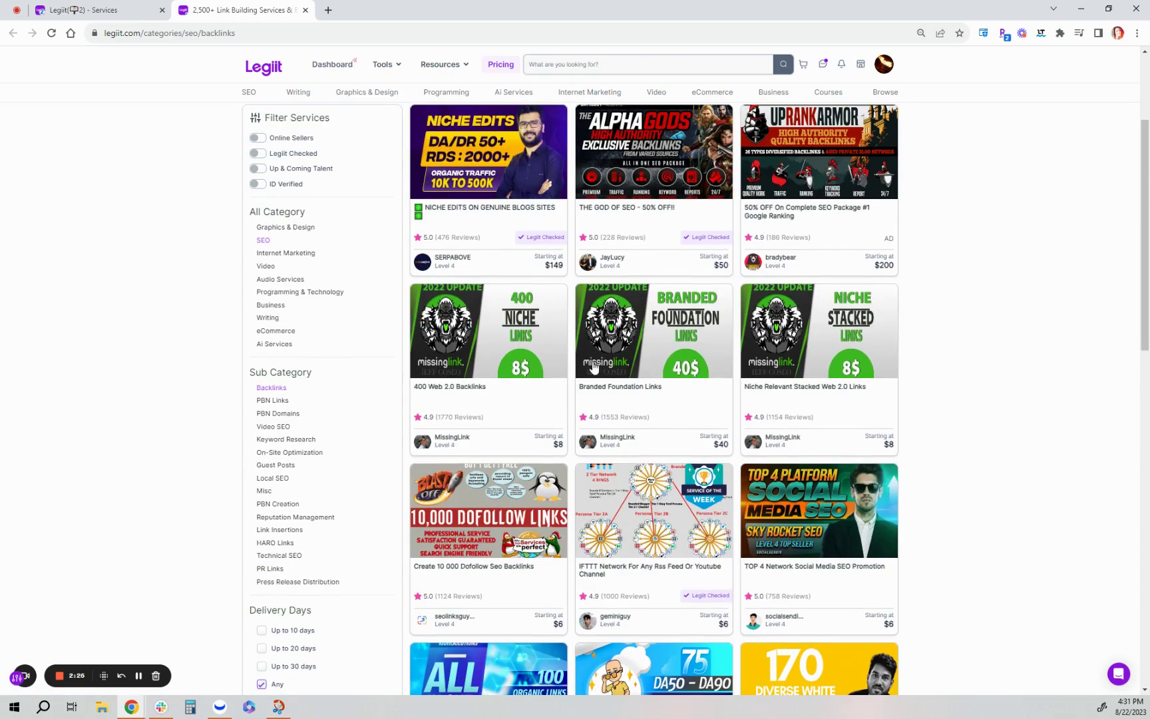
scroll(543, 315, "down", 6)
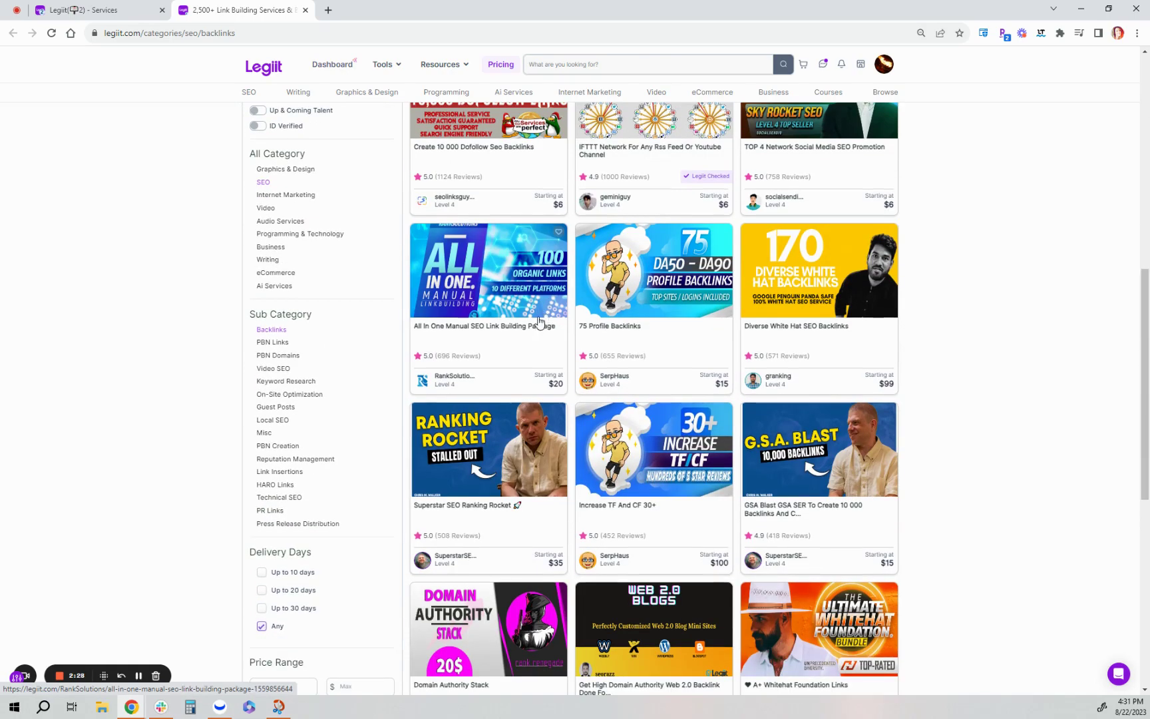
left_click(85, 9)
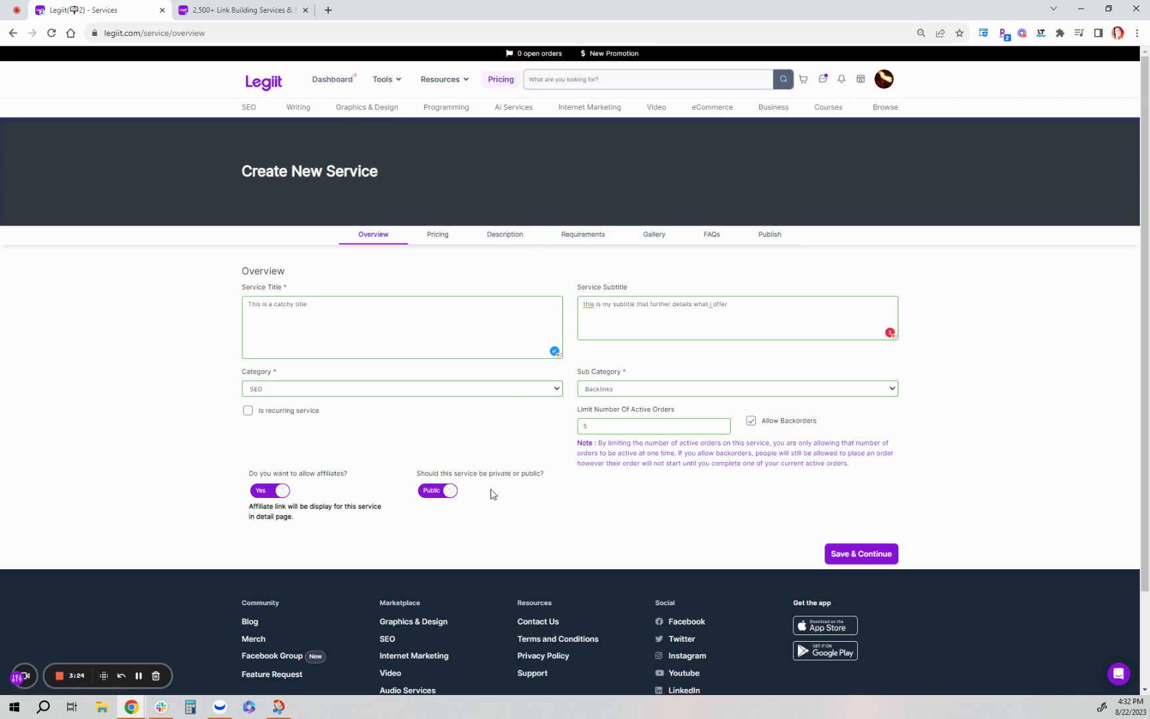
Keep the service Public with affiliates allowed and save the Overview
left_click(451, 495)
left_click(441, 496)
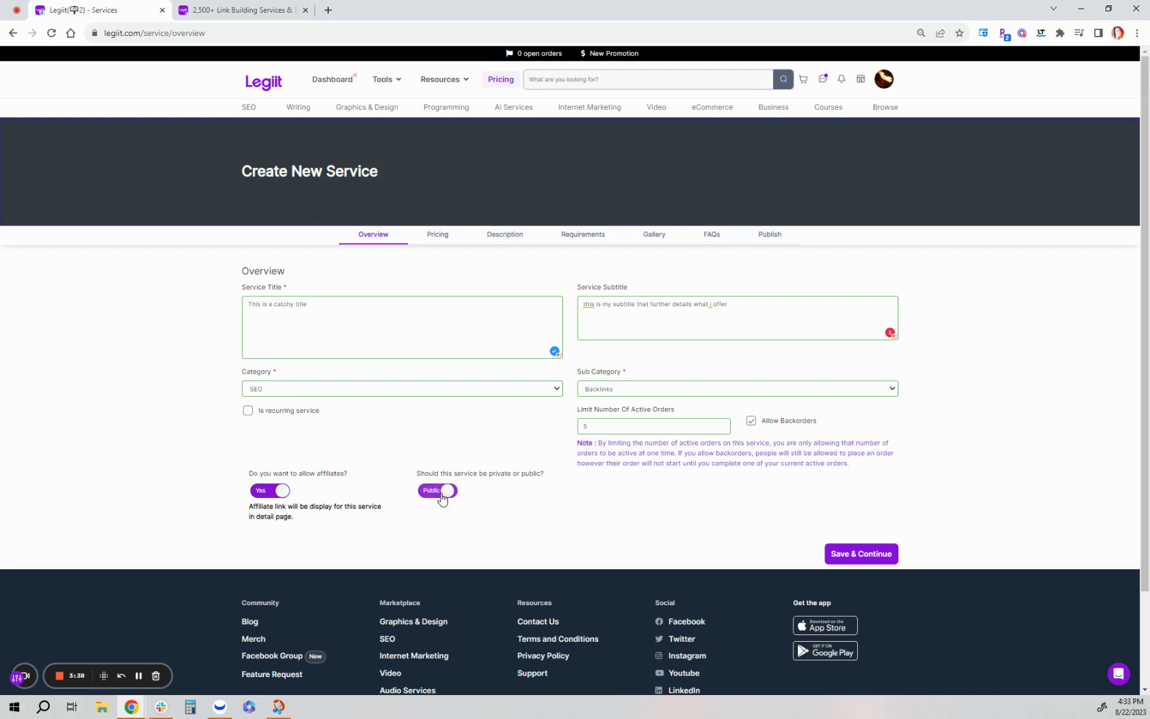
left_click(287, 491)
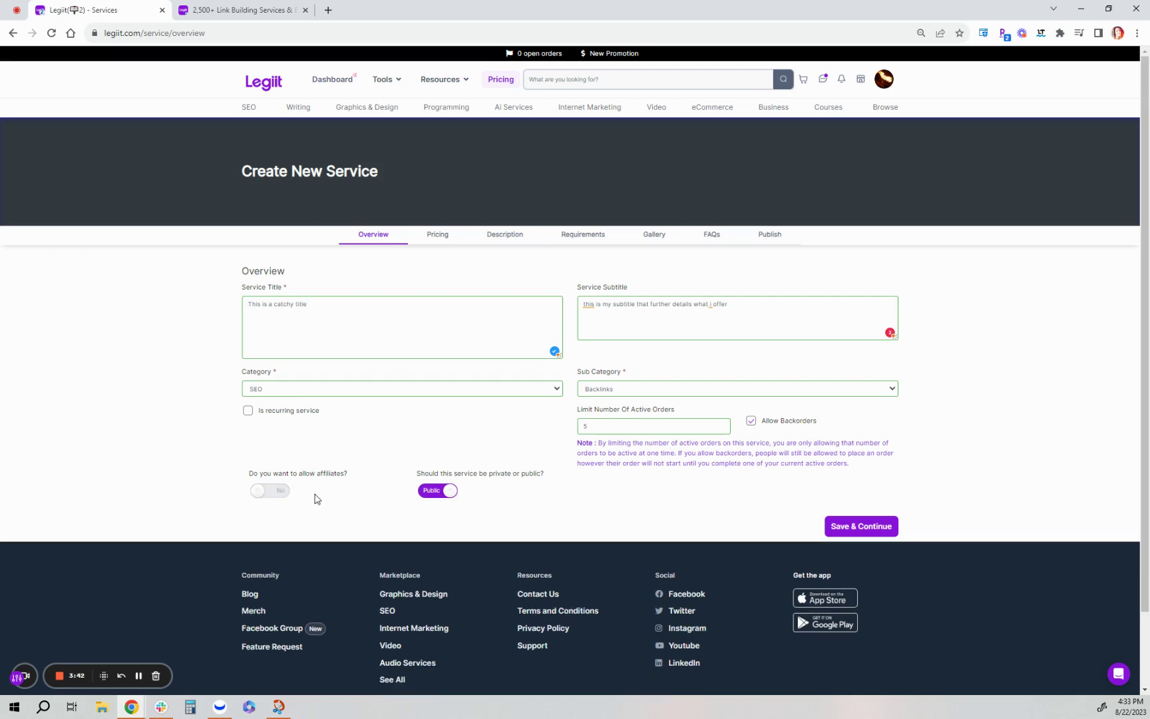
left_click(270, 493)
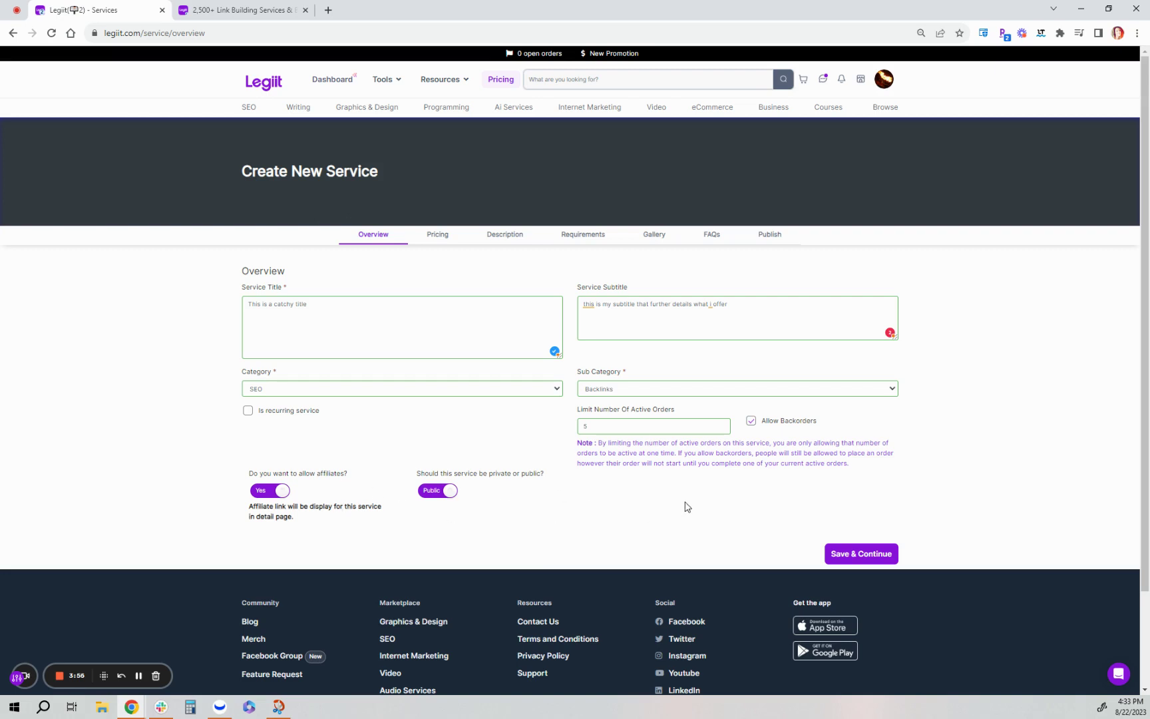
left_click(858, 554)
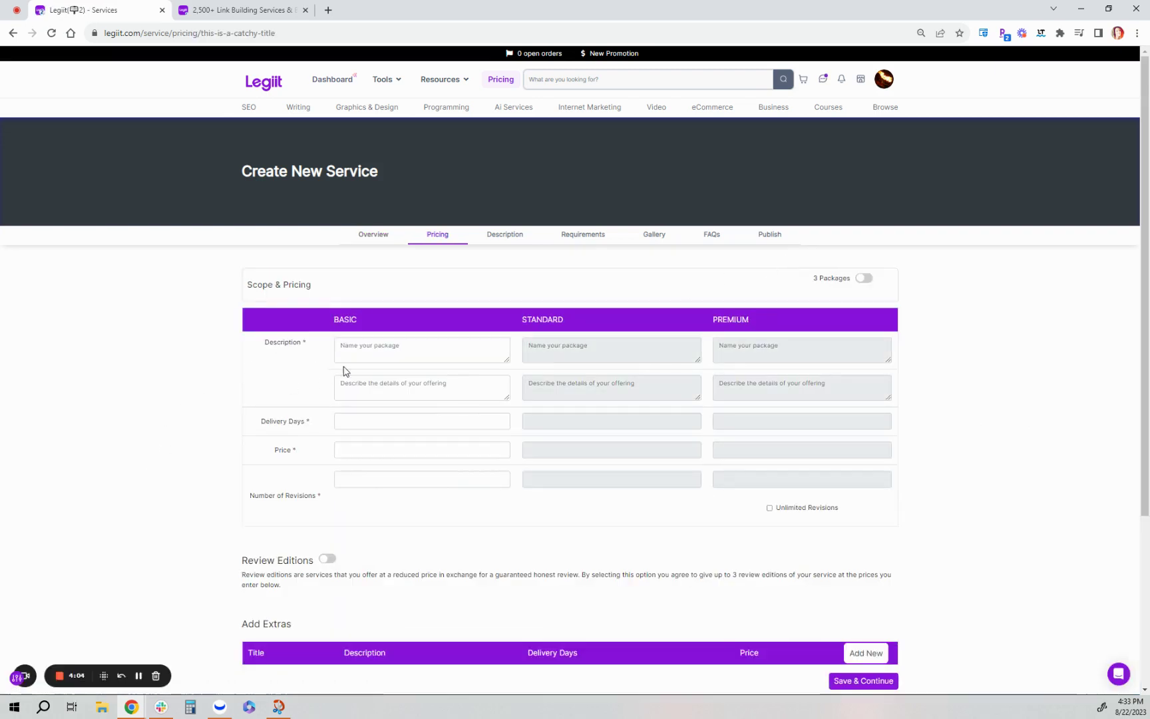
Fill the Basic package: name Package 1, 5 delivery days, price 15, and 10
left_click(425, 353)
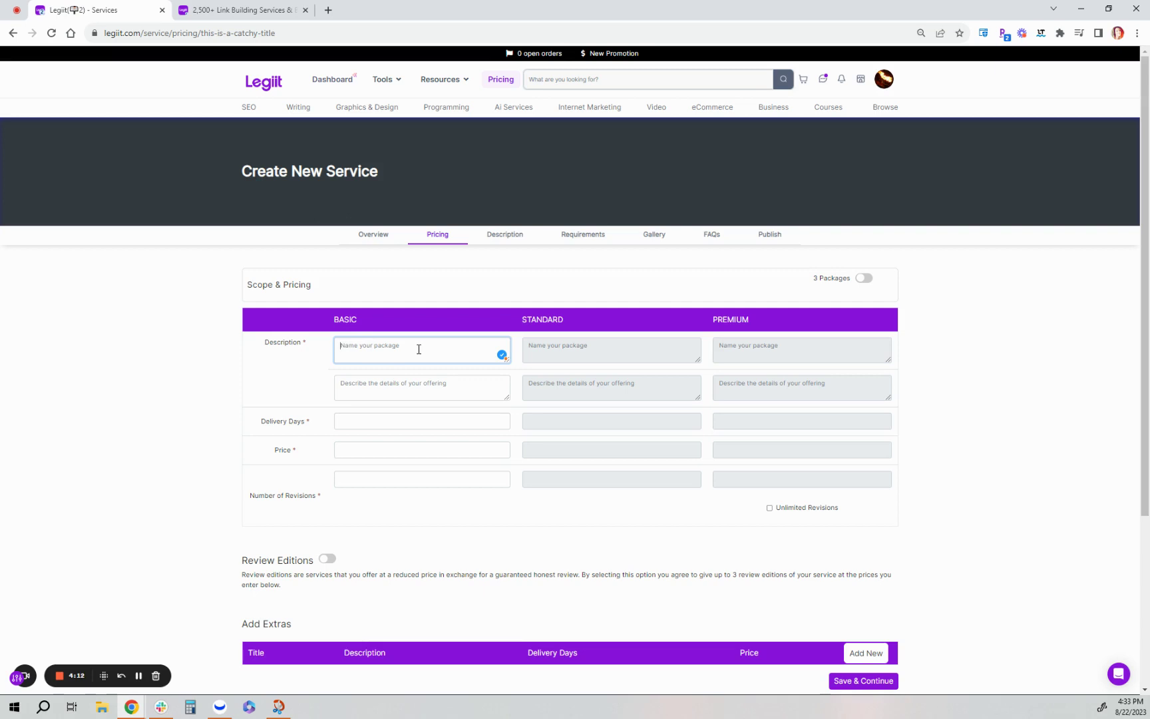
type("Package")
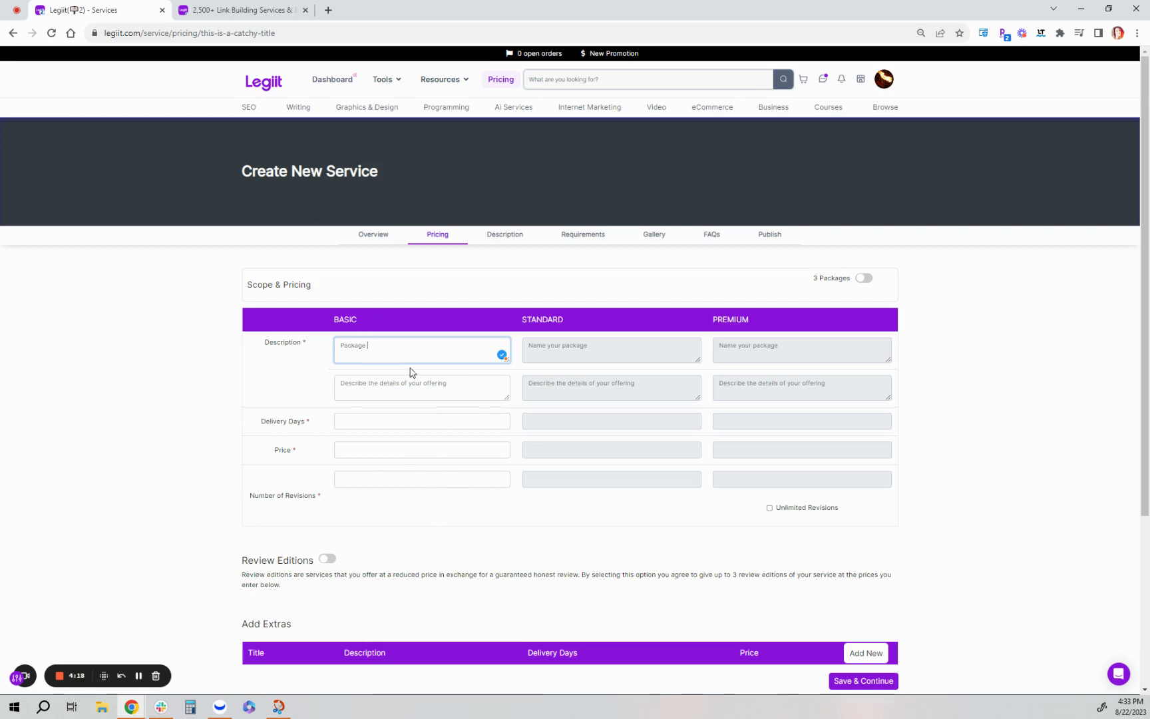
left_click(379, 383)
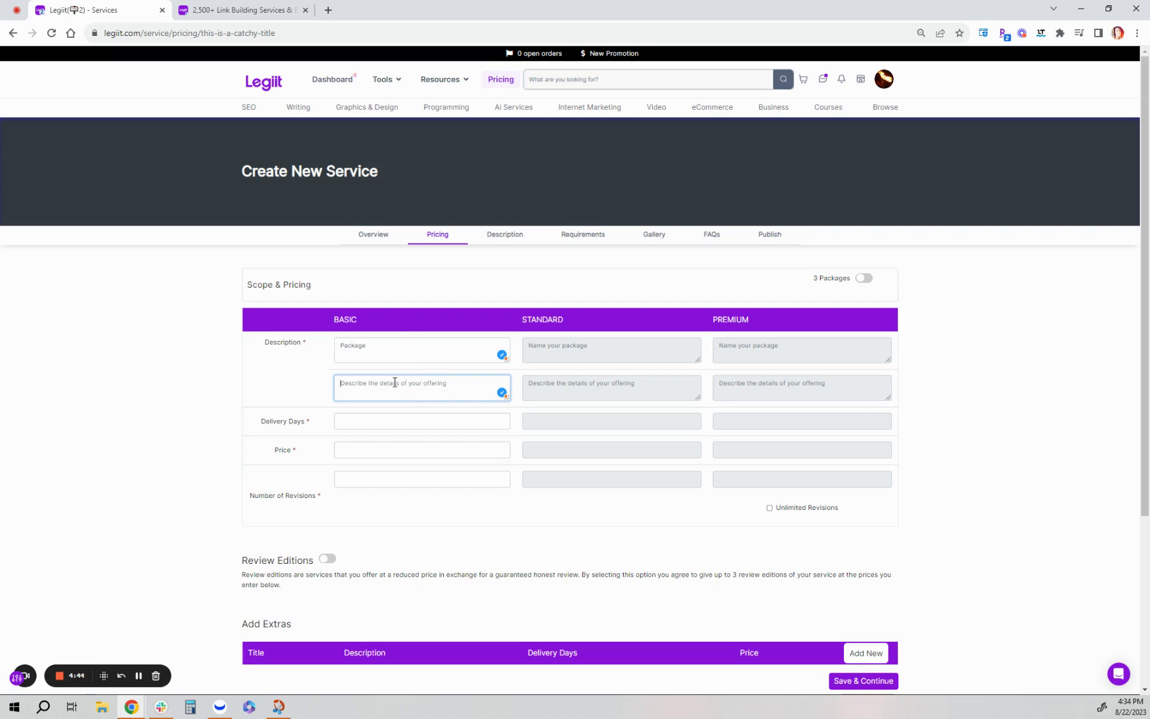
left_click(398, 345)
type("1")
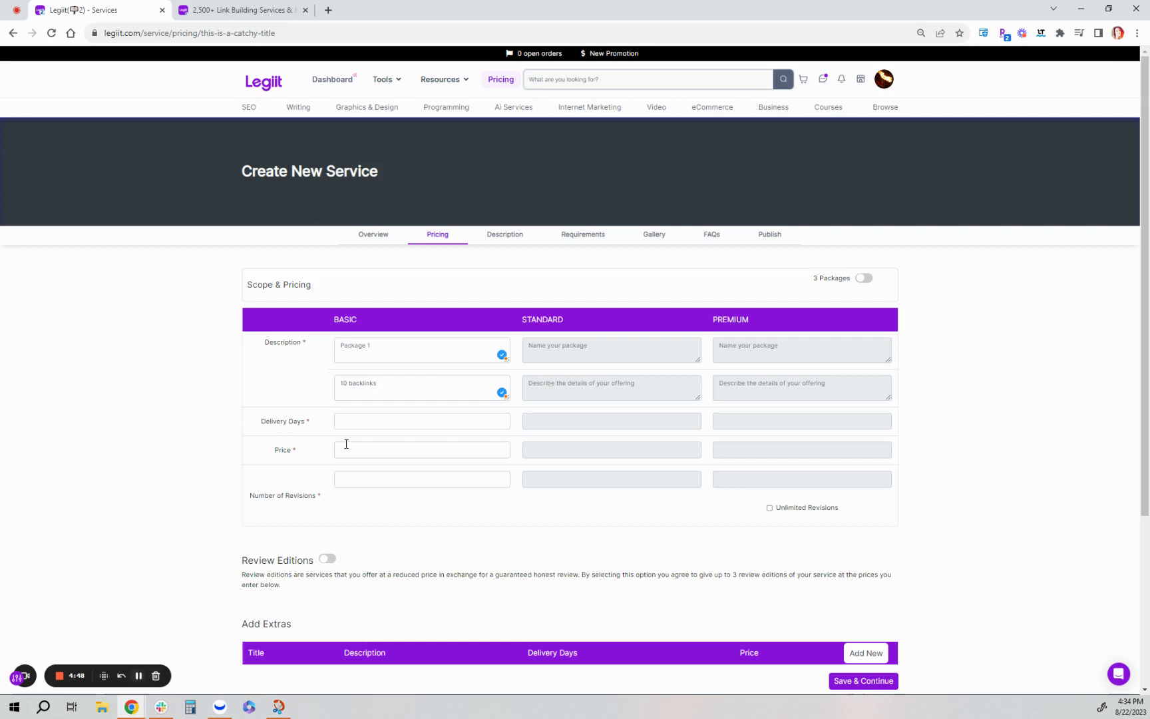
left_click(354, 421)
type("5")
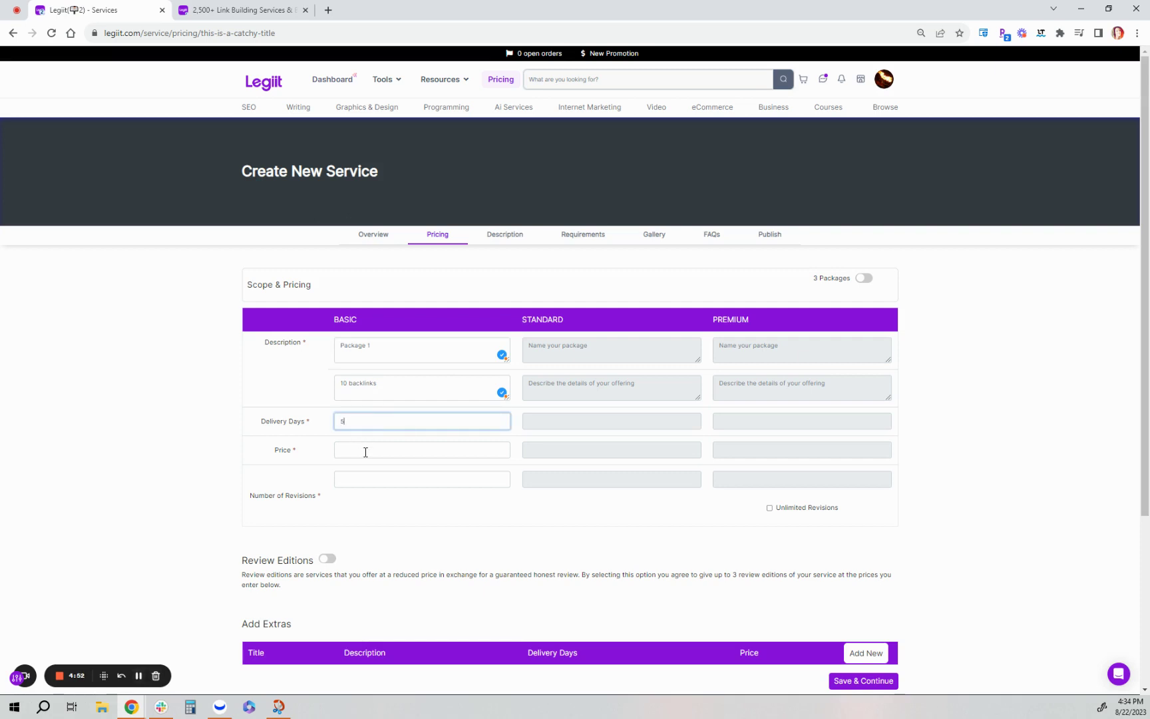
left_click(365, 452)
type("15")
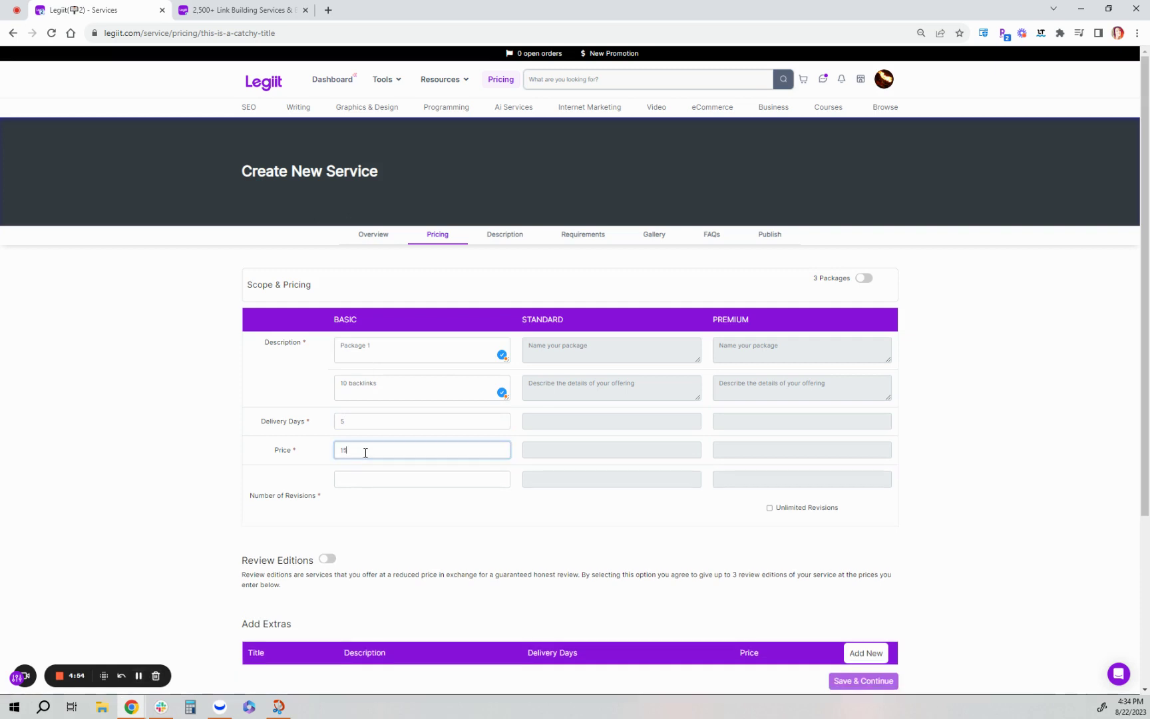
left_click(366, 479)
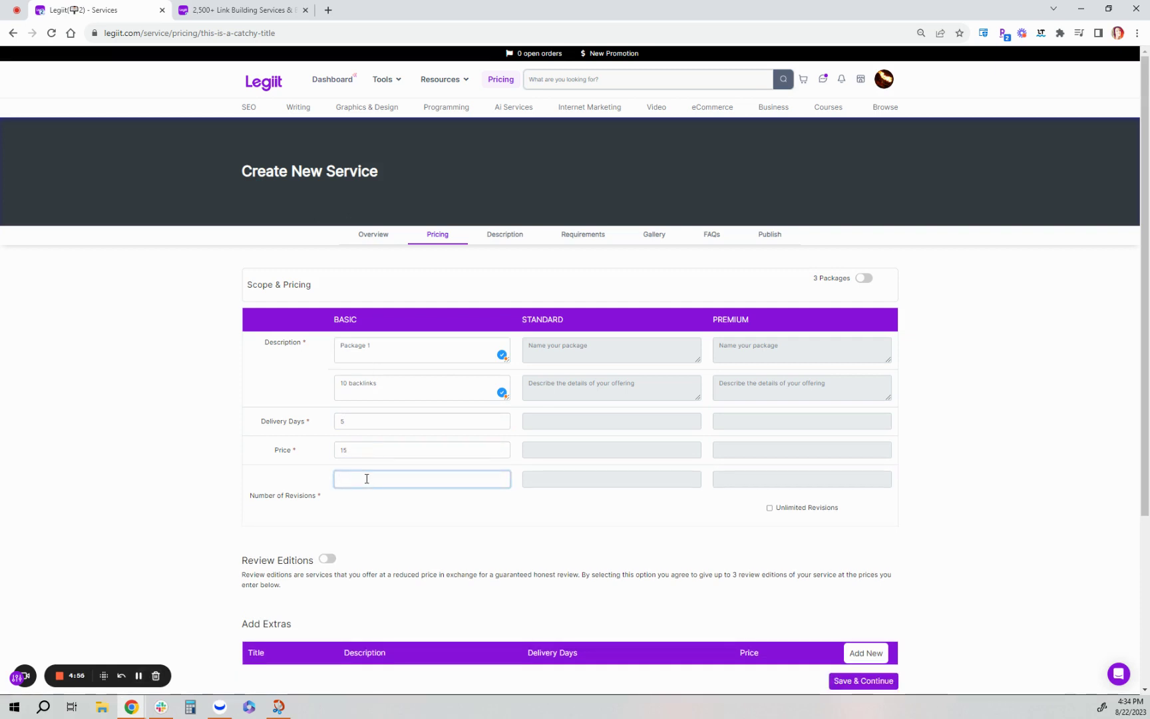
type("10")
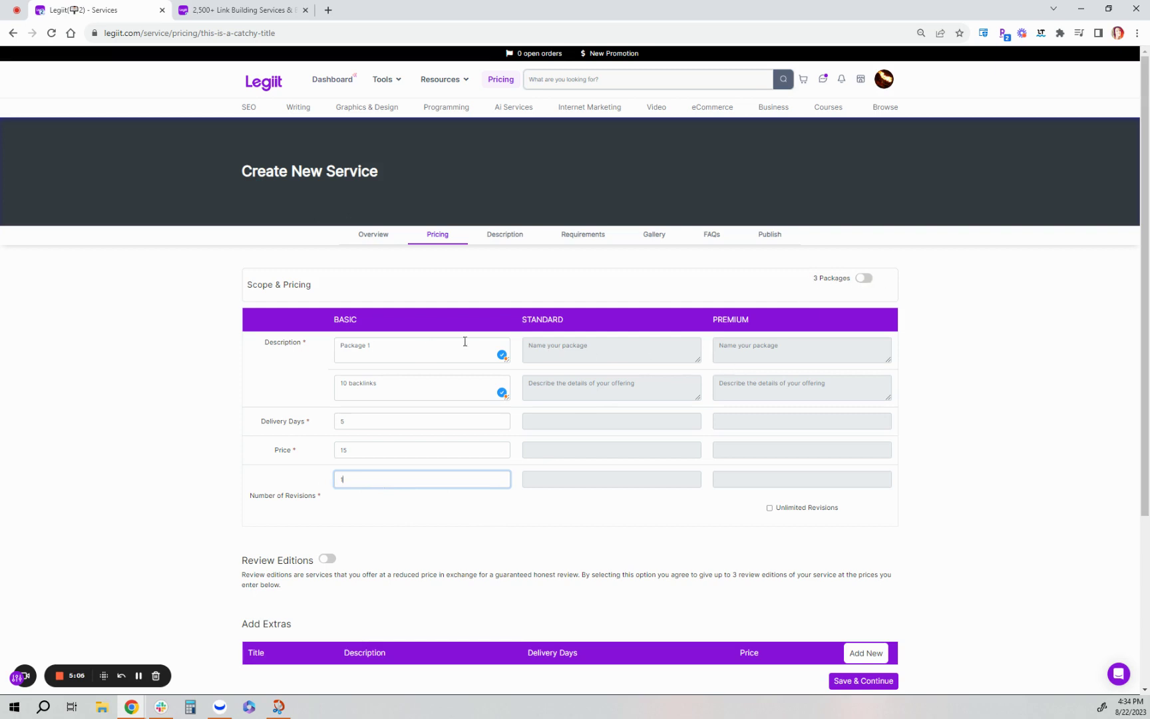
Switch 3 Packages off so only the Basic package is offered
left_click(863, 278)
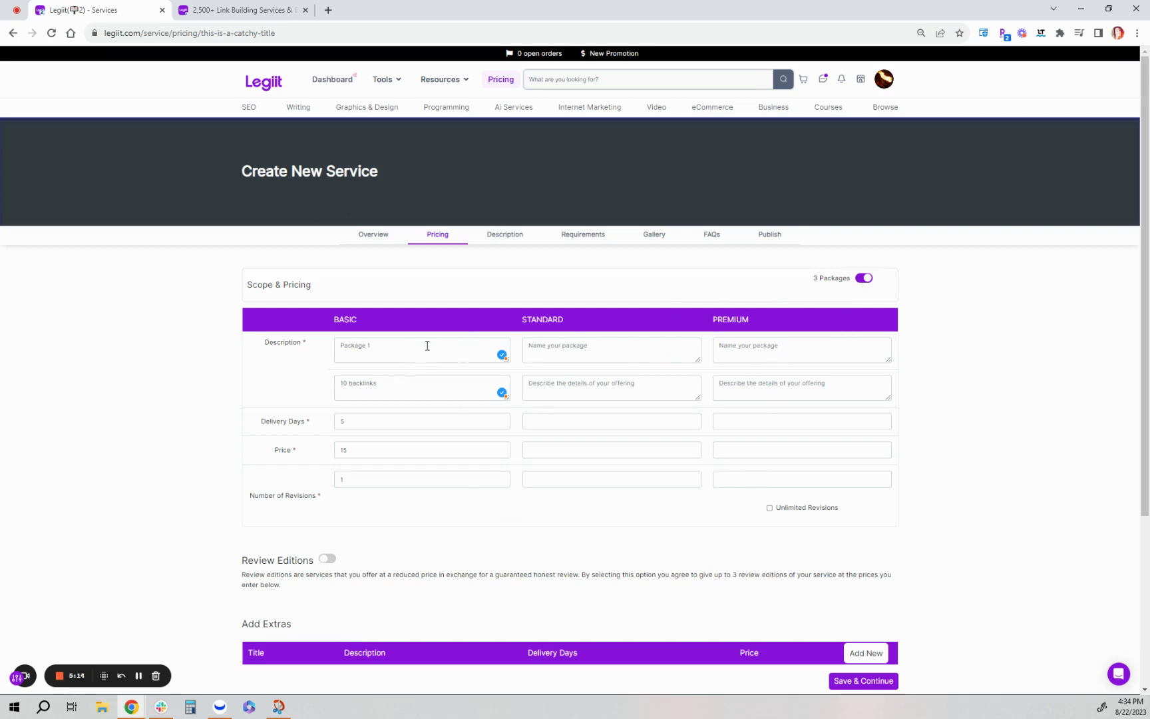
left_click(871, 283)
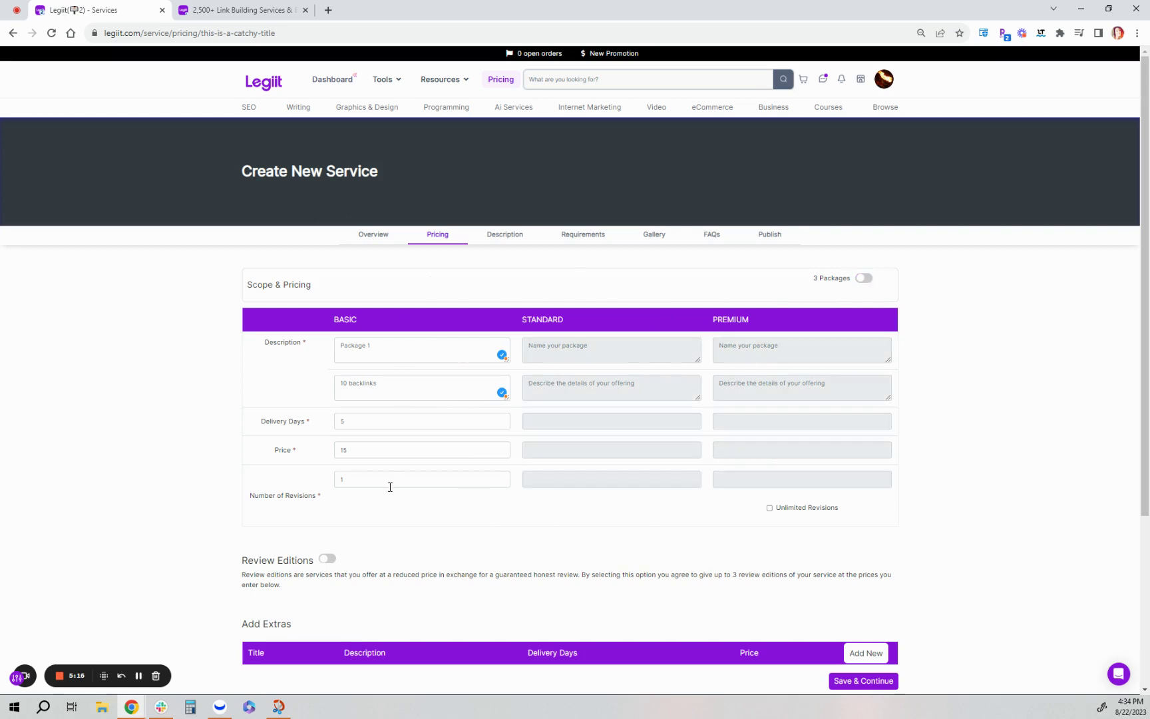
scroll(387, 524, "down", 1)
scroll(401, 468, "down", 1)
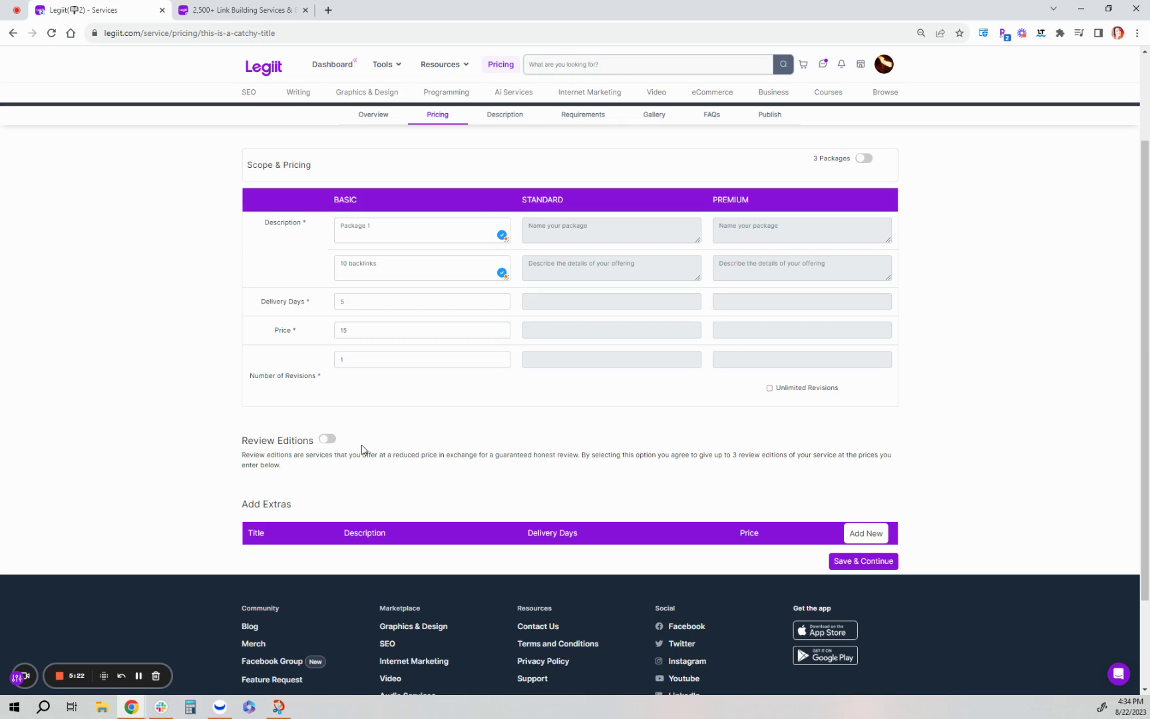
Enable Review Editions with 3 review editions at a basic price of 0
left_click(328, 438)
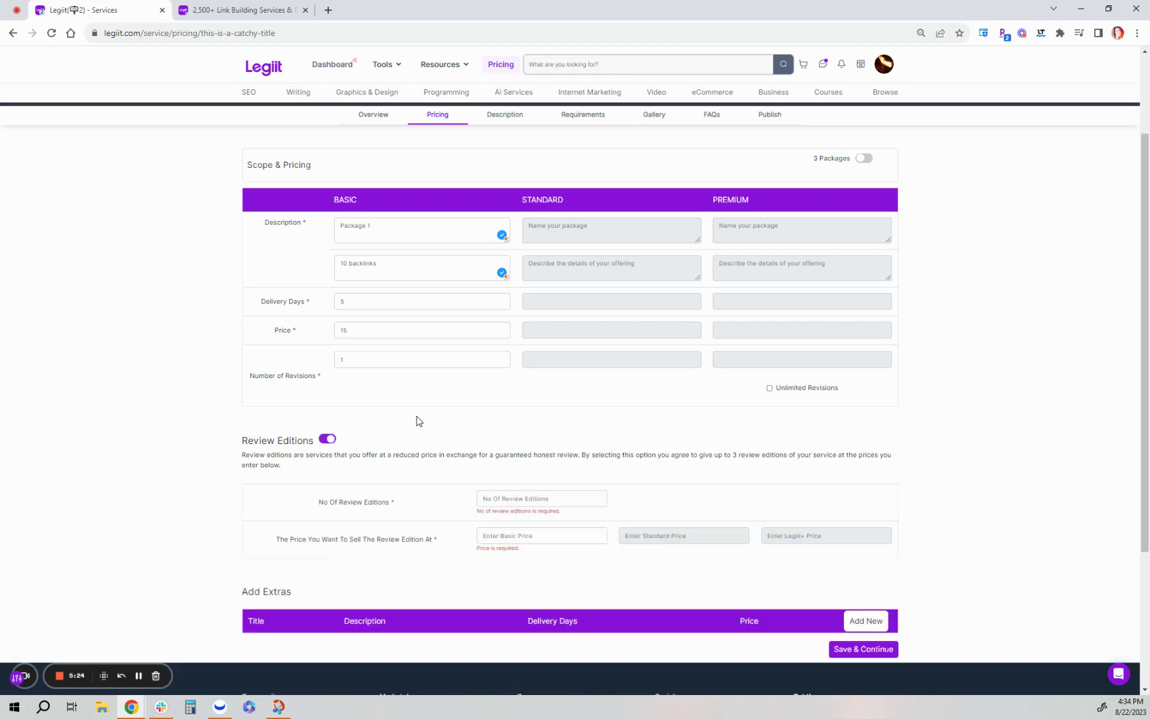
scroll(418, 421, "down", 1)
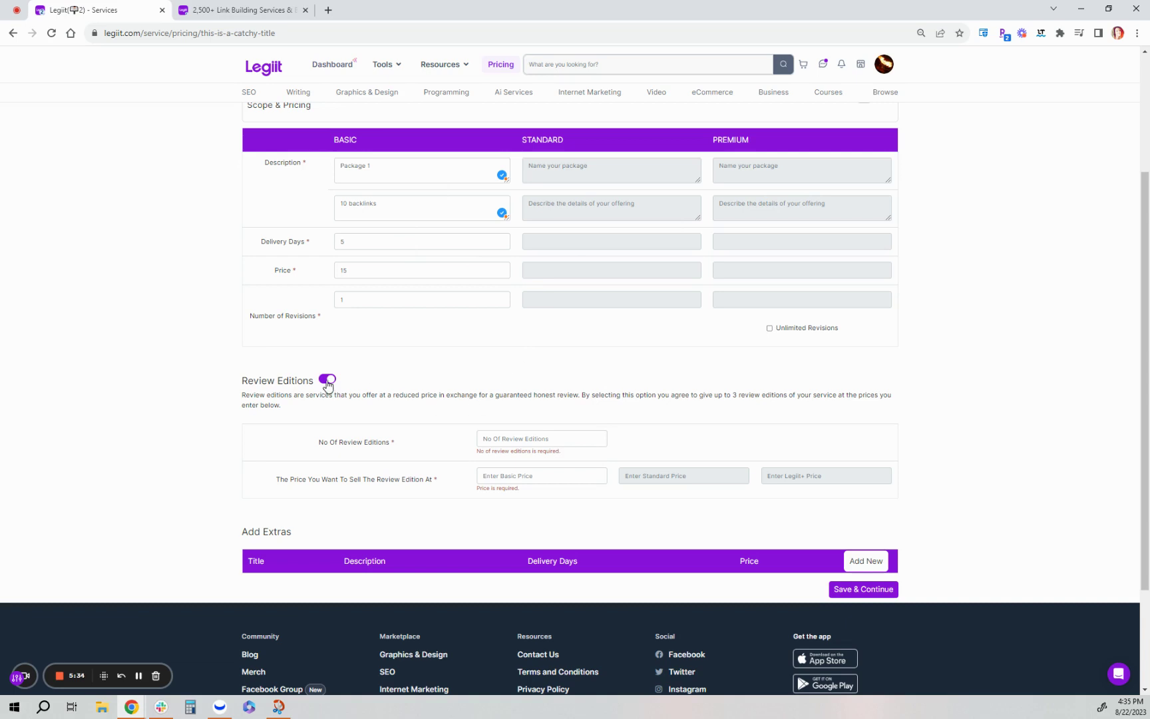
left_click(518, 442)
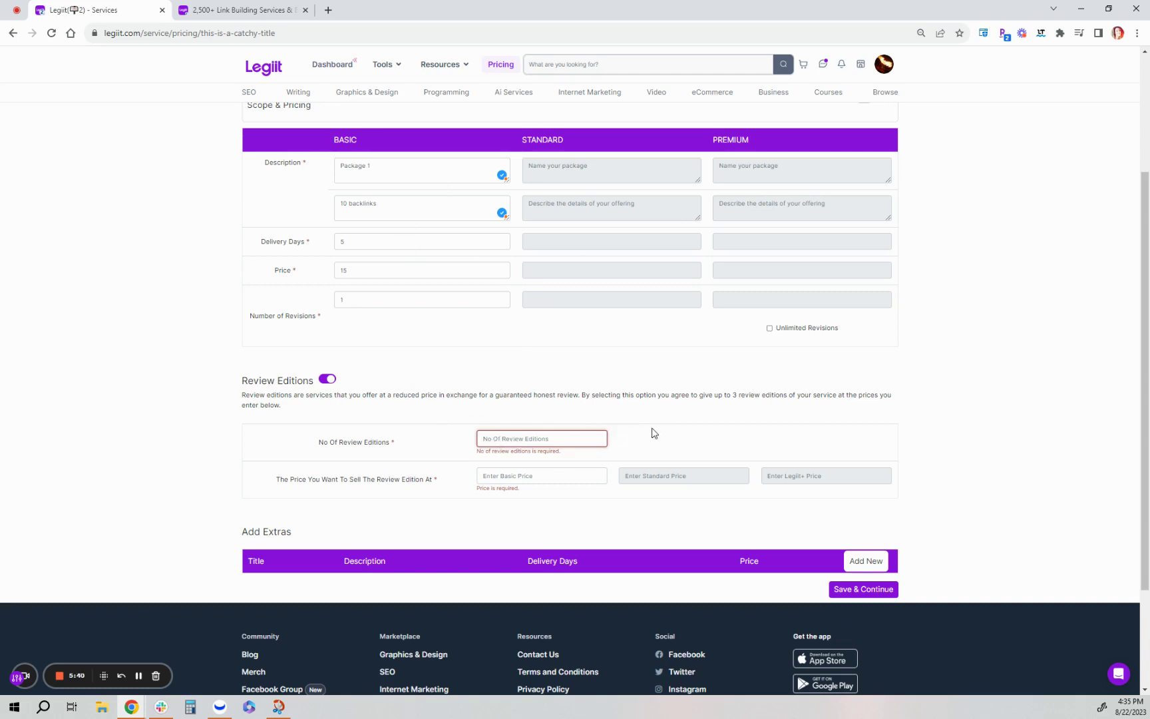
type("1")
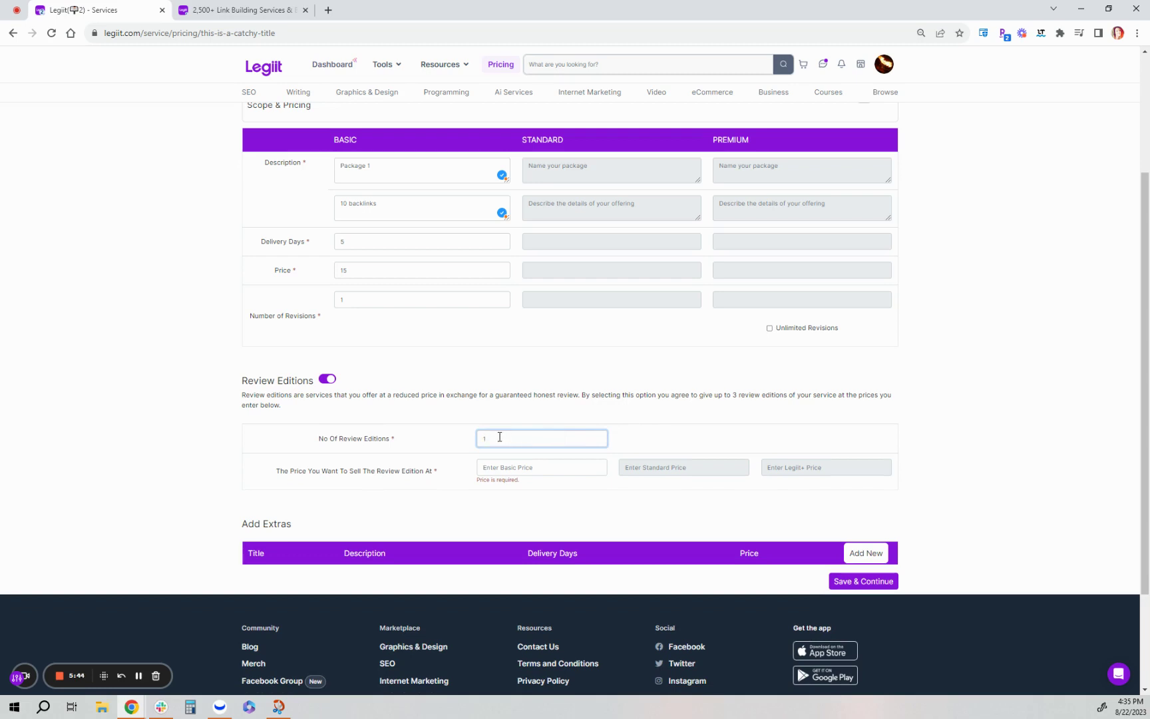
key("BackSpace")
type("3")
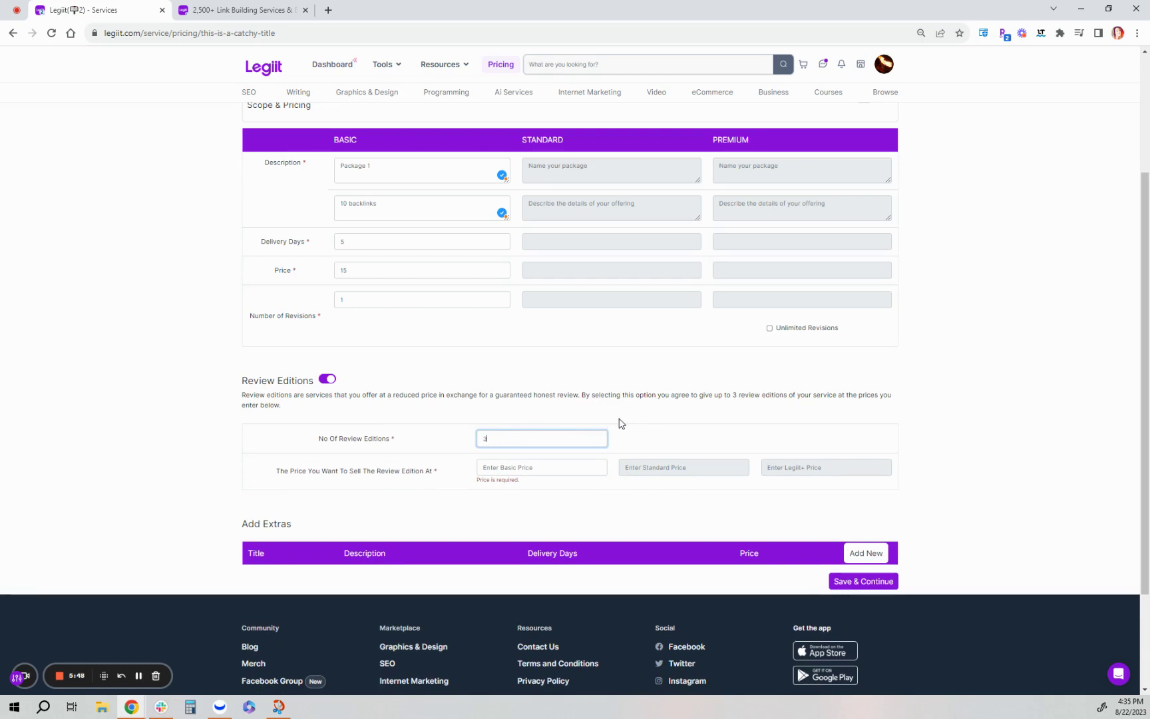
left_click(560, 474)
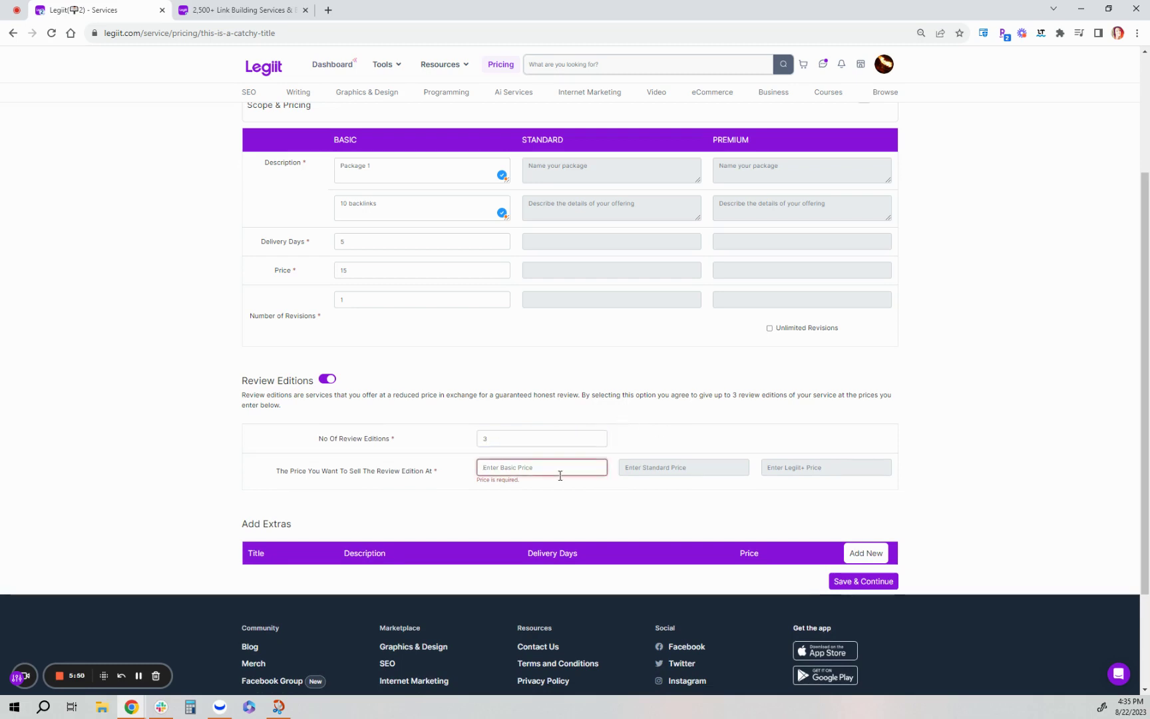
type("5")
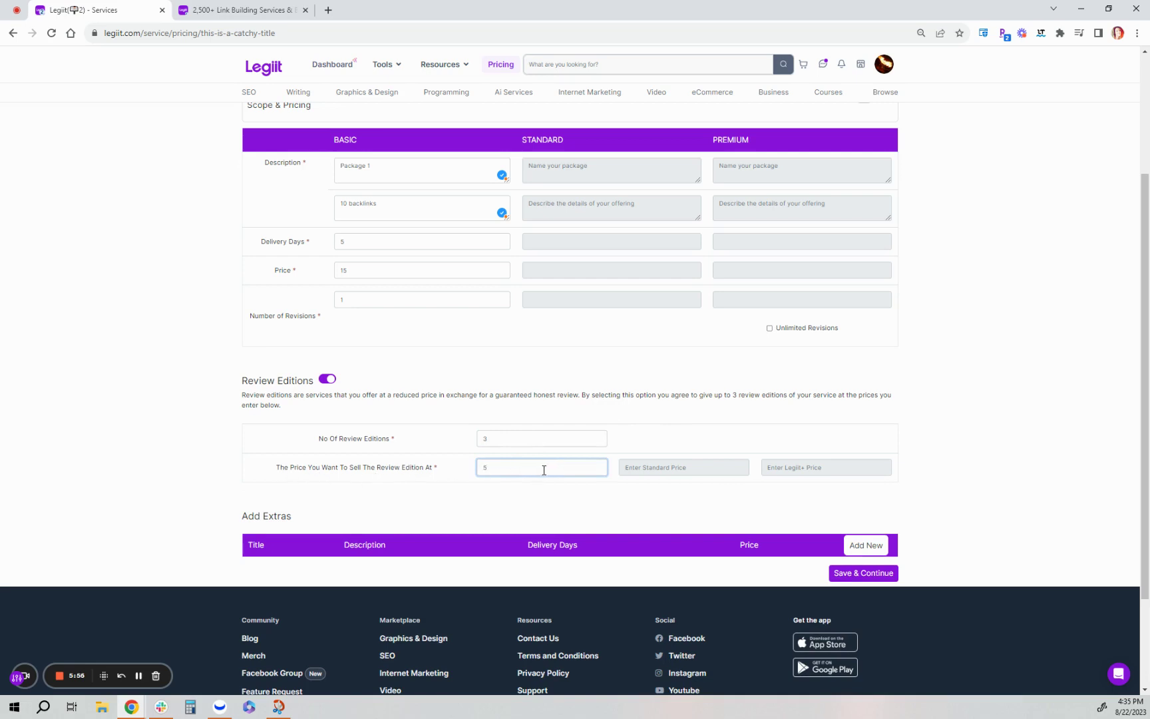
key("BackSpace")
type("0")
left_click_drag(494, 395, 581, 396)
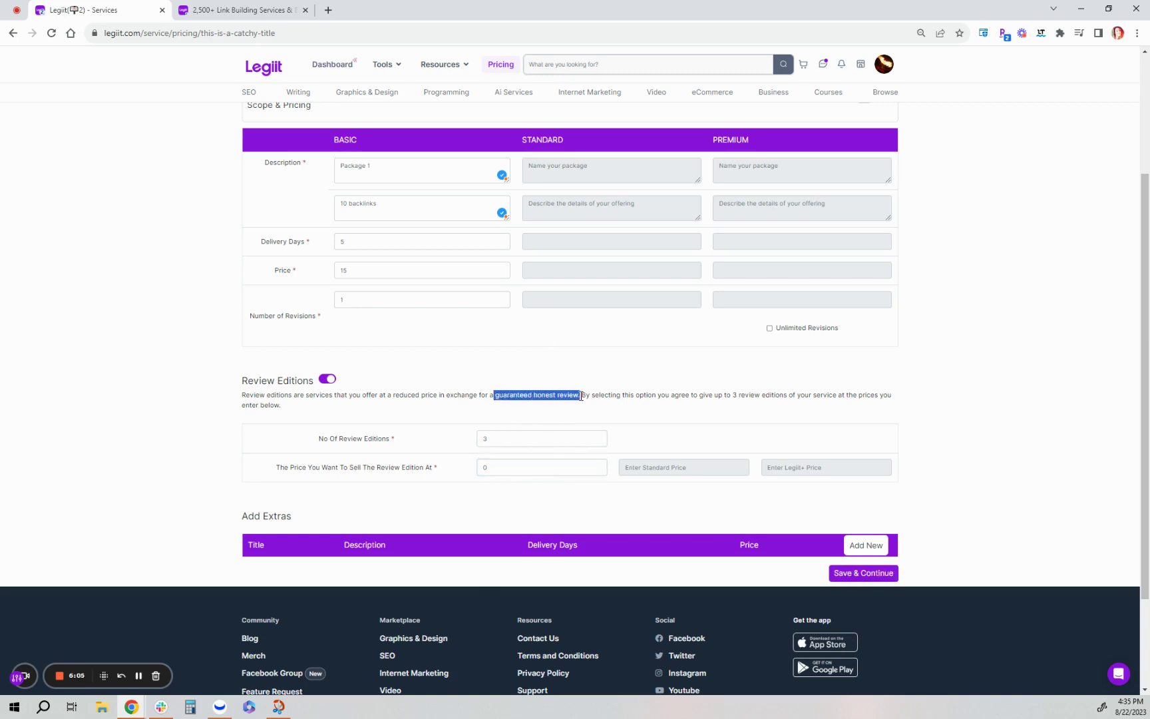
left_click(558, 426)
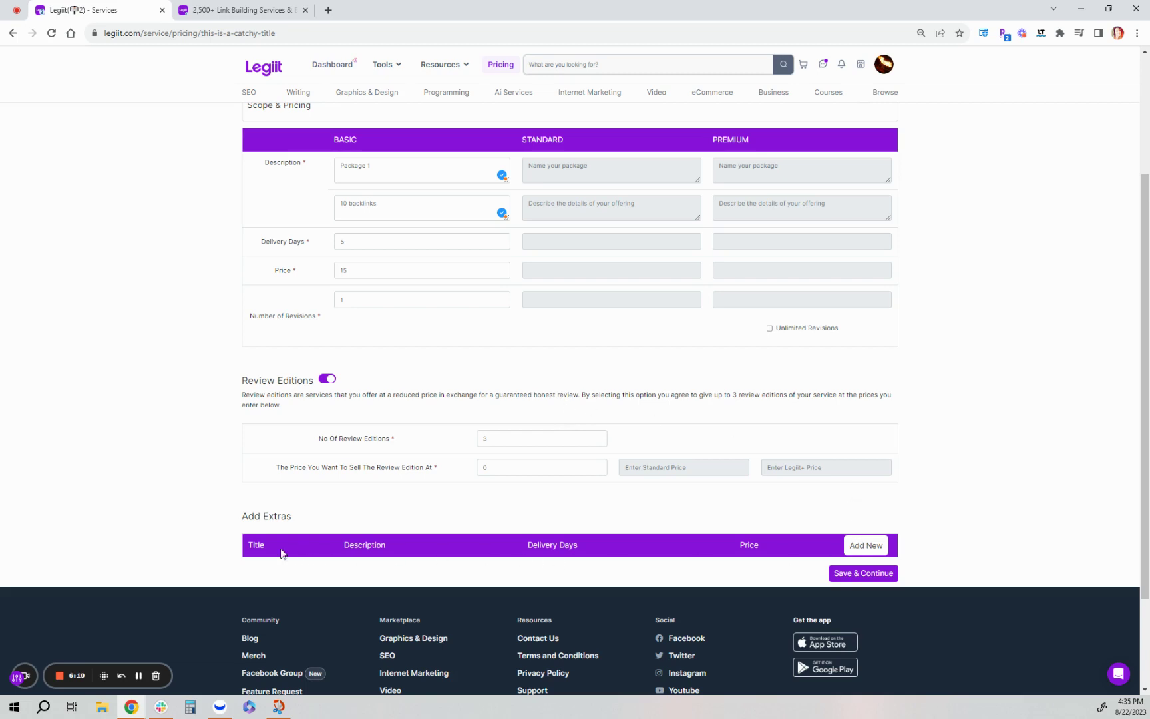
left_click(876, 548)
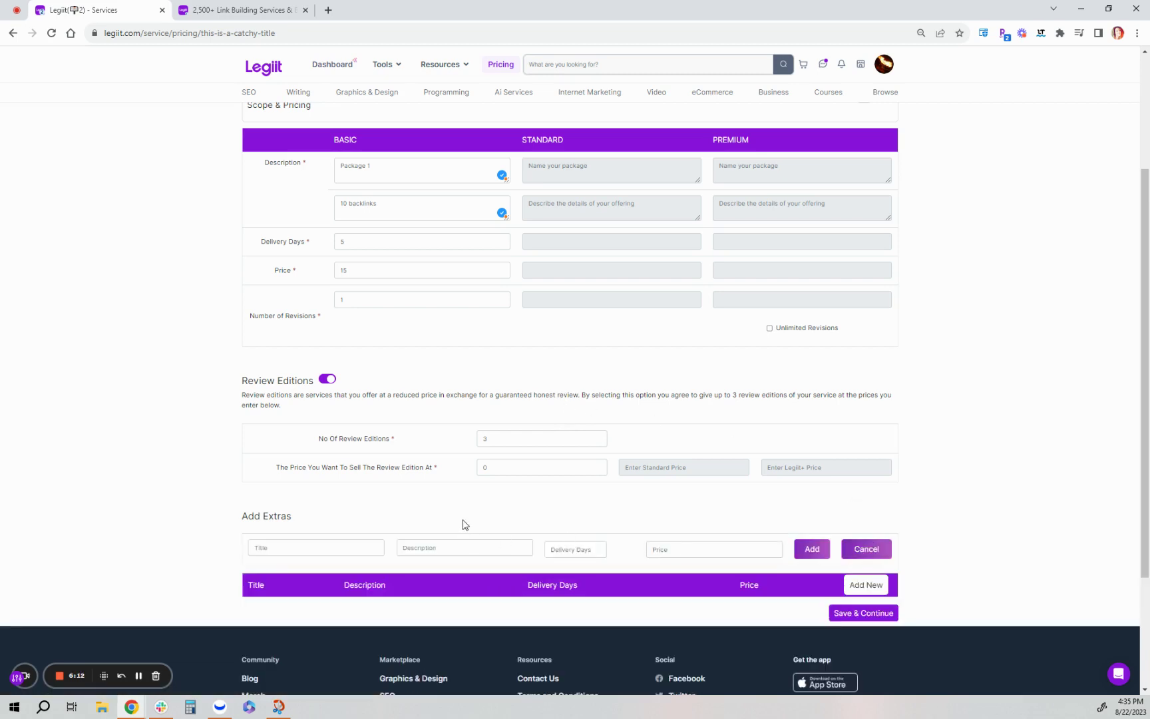
scroll(461, 519, "up", 2)
scroll(367, 513, "down", 3)
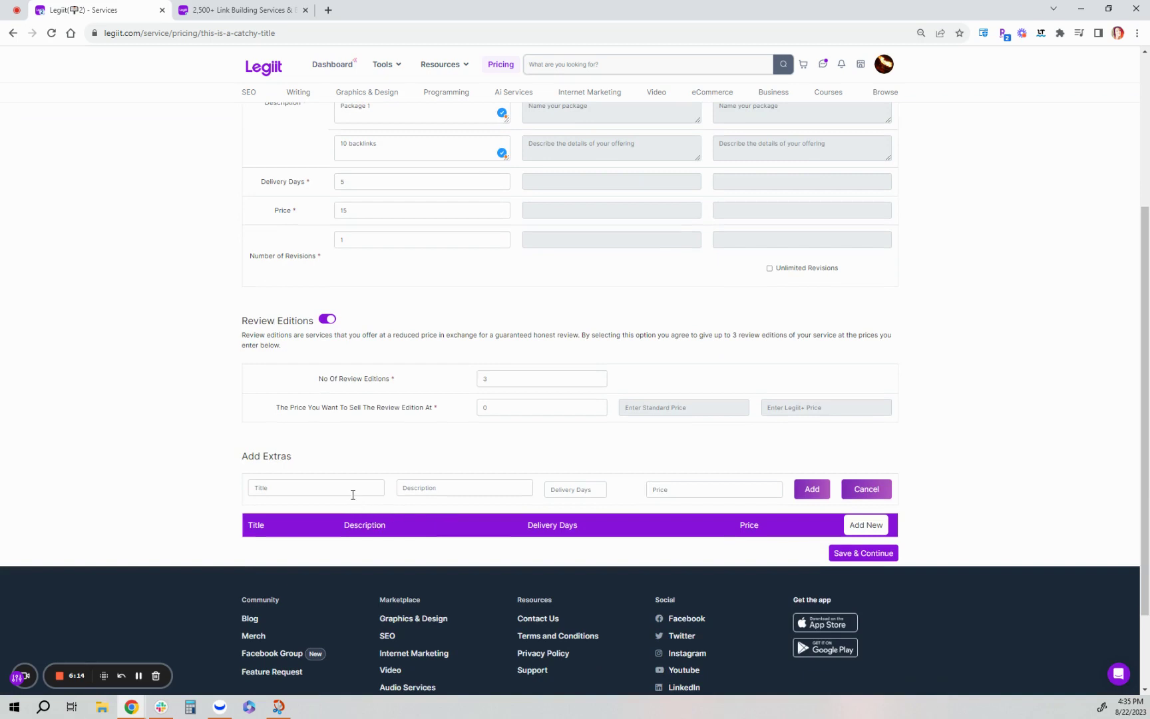
left_click(352, 494)
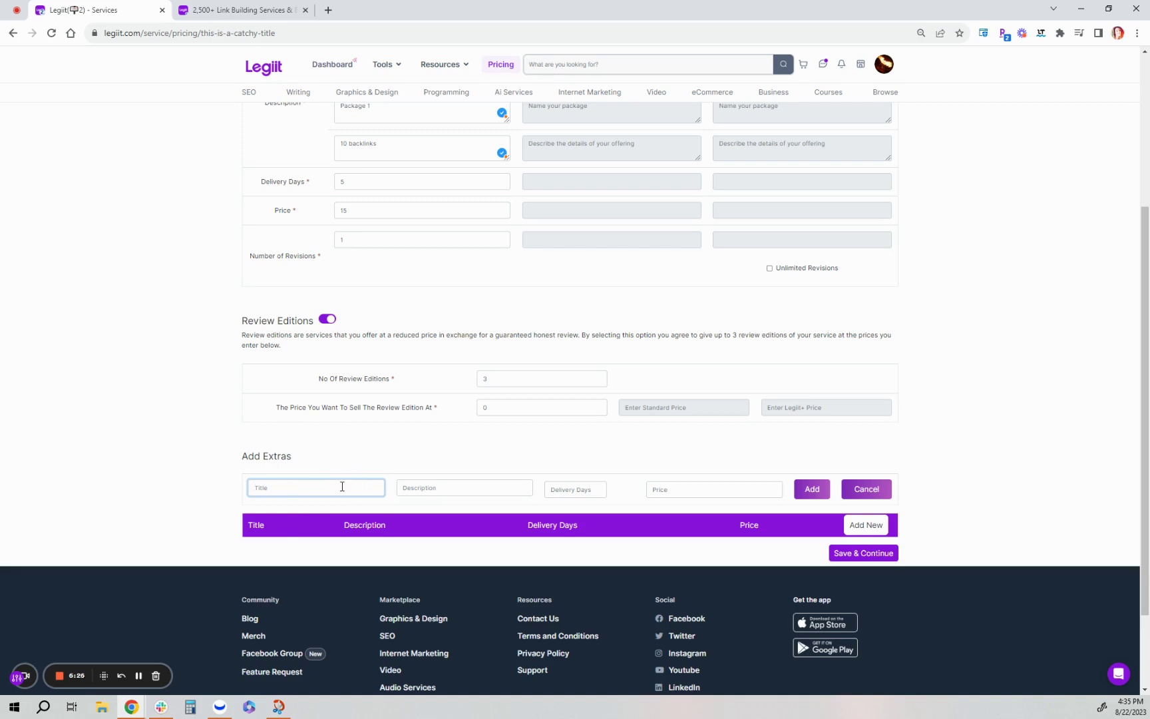
type("5")
left_click(658, 490)
type("10")
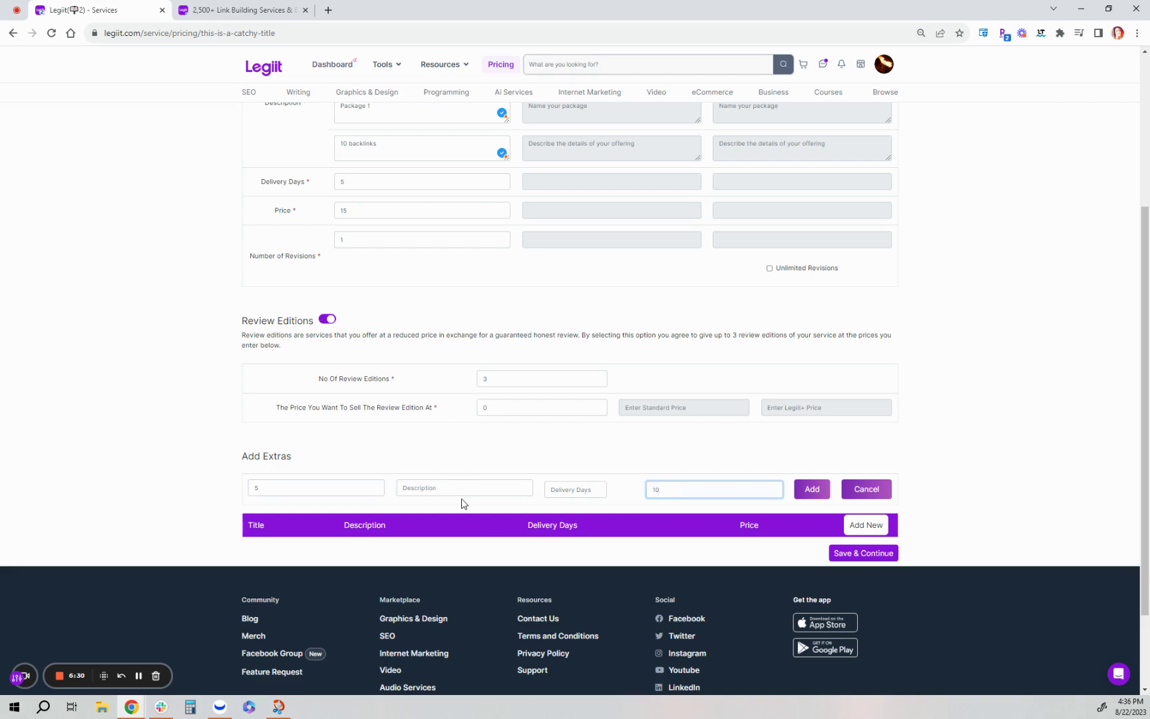
left_click(462, 488)
type("5 e")
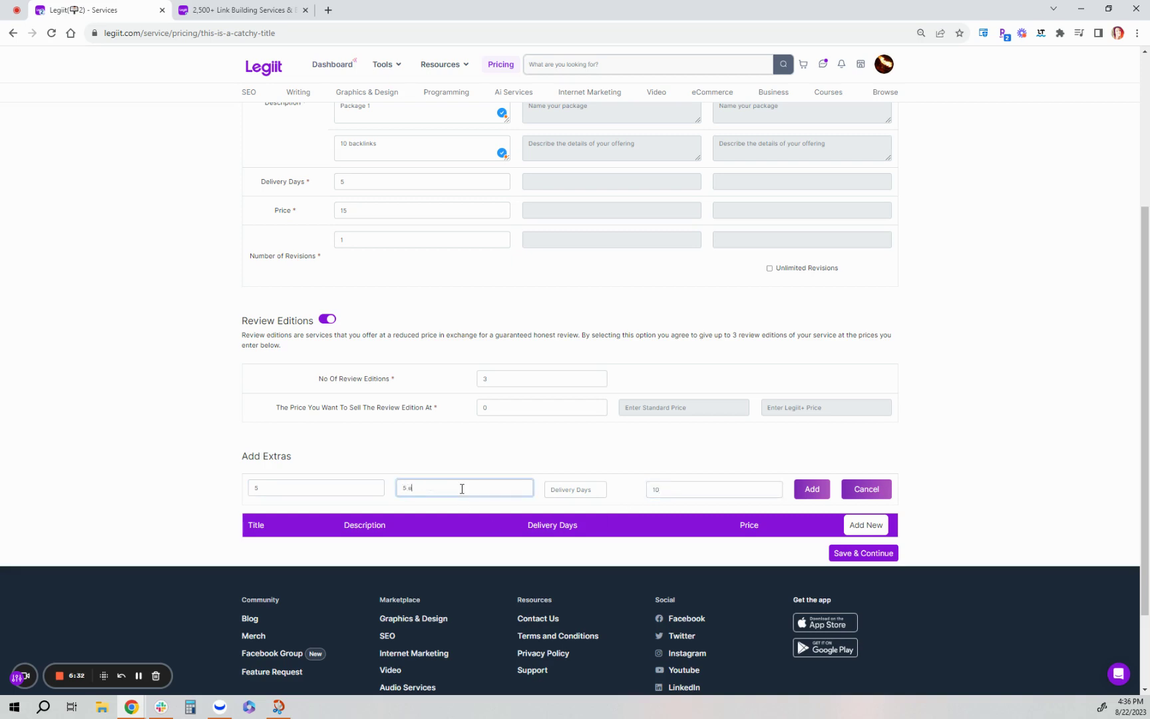
type("xtra backlainks")
left_click(568, 490)
type("3")
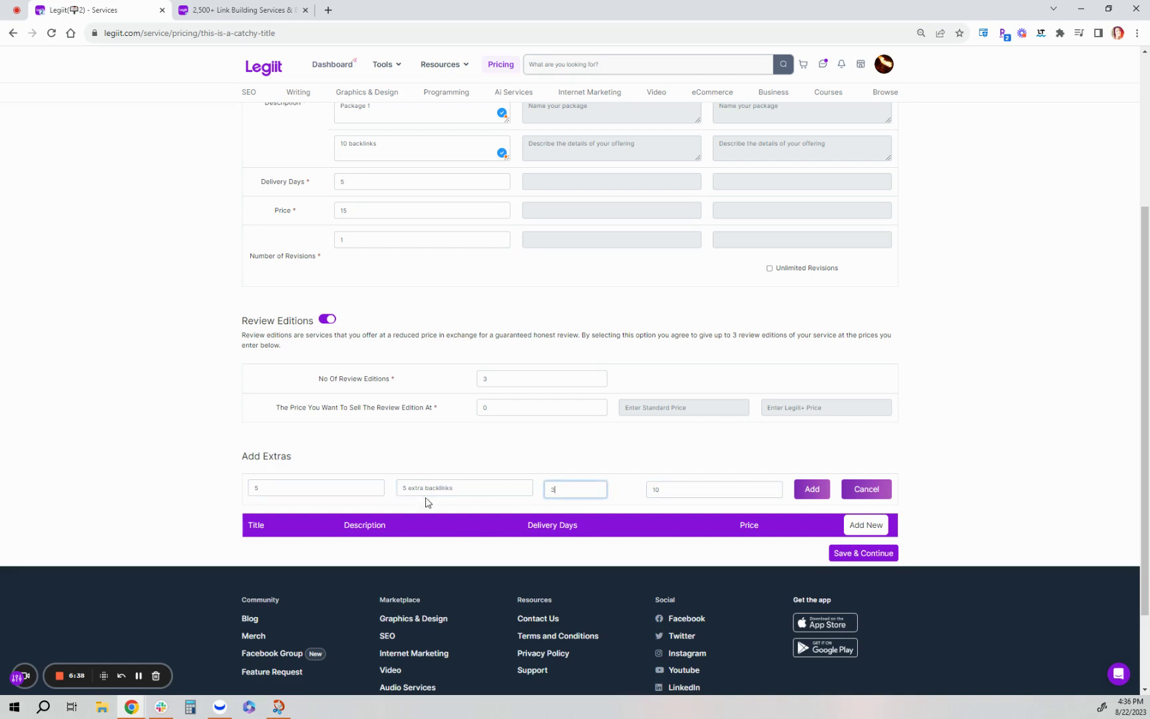
left_click(826, 494)
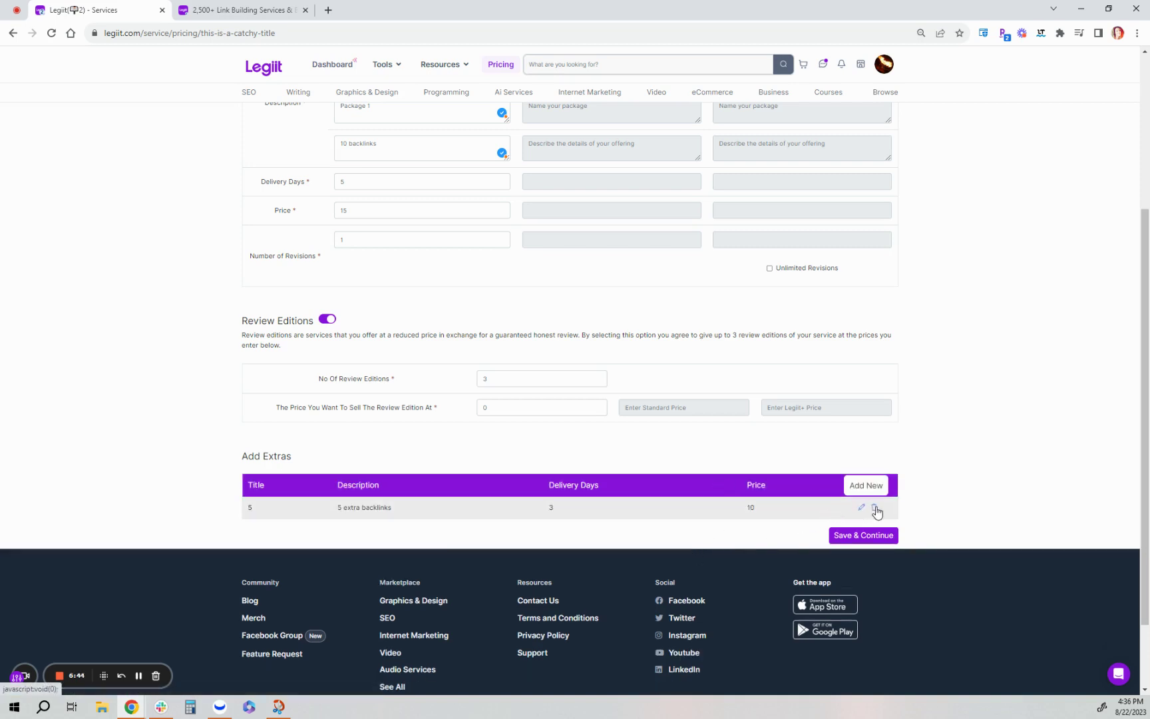
left_click(875, 509)
left_click(662, 381)
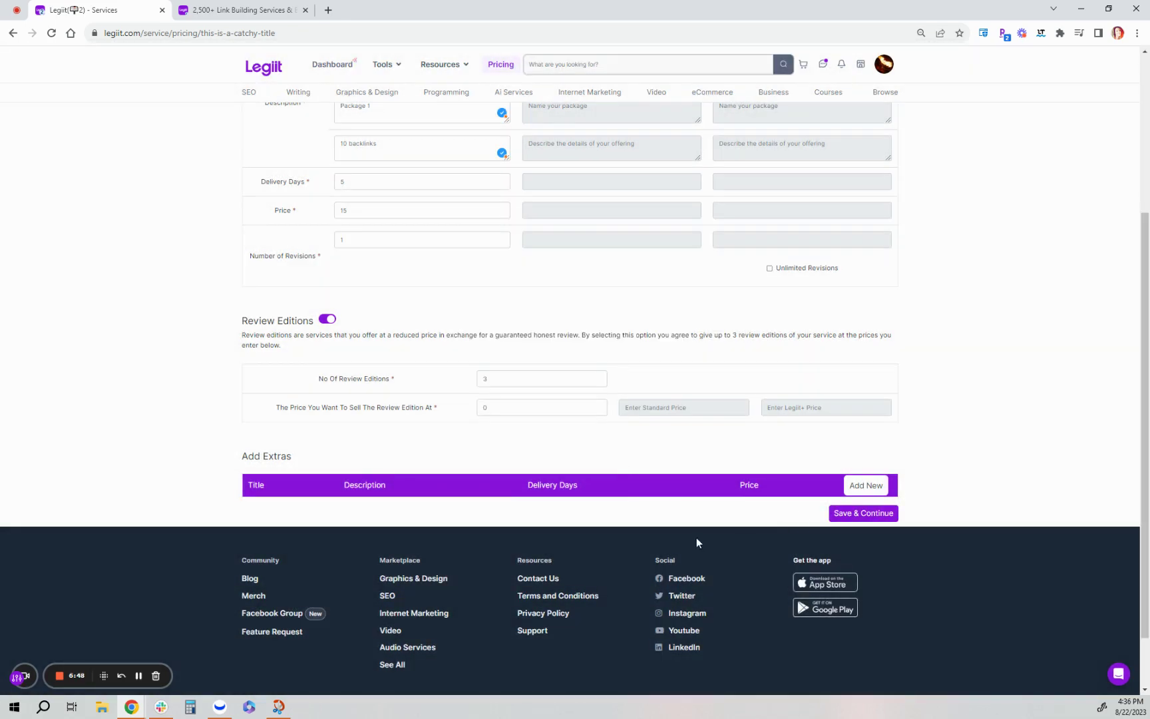
scroll(705, 525, "up", 1)
Save the pricing and add the Backlinks tag on the Description step
left_click(856, 576)
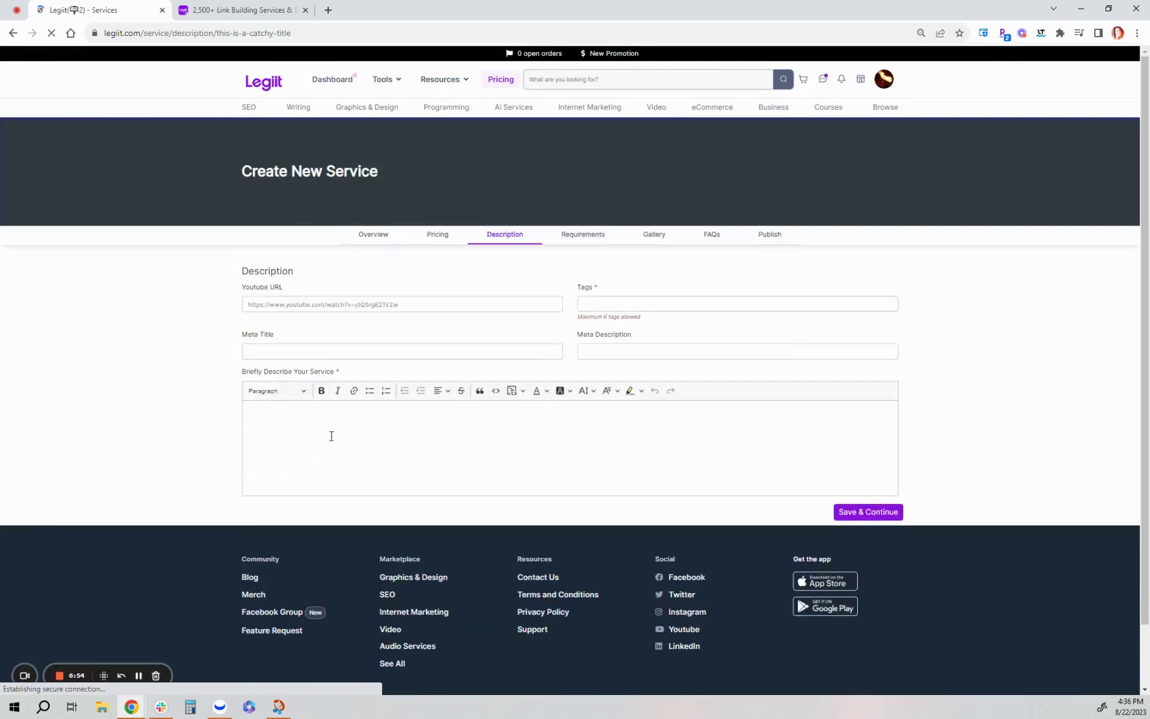
left_click(343, 434)
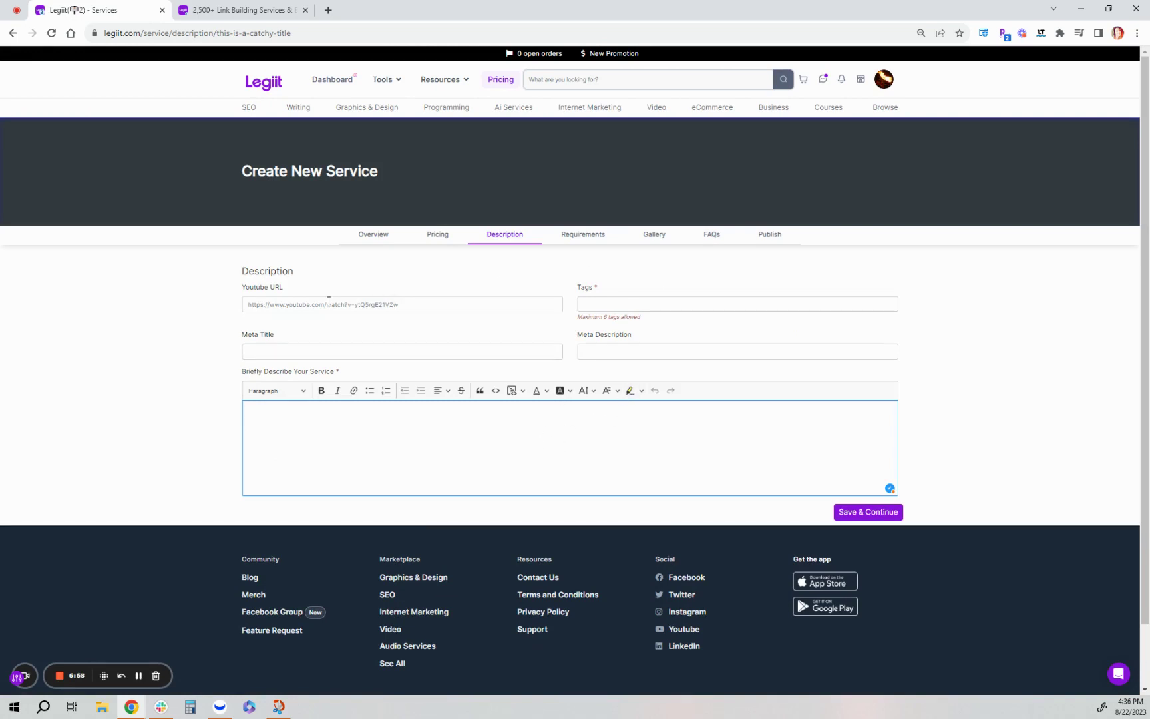
left_click(282, 304)
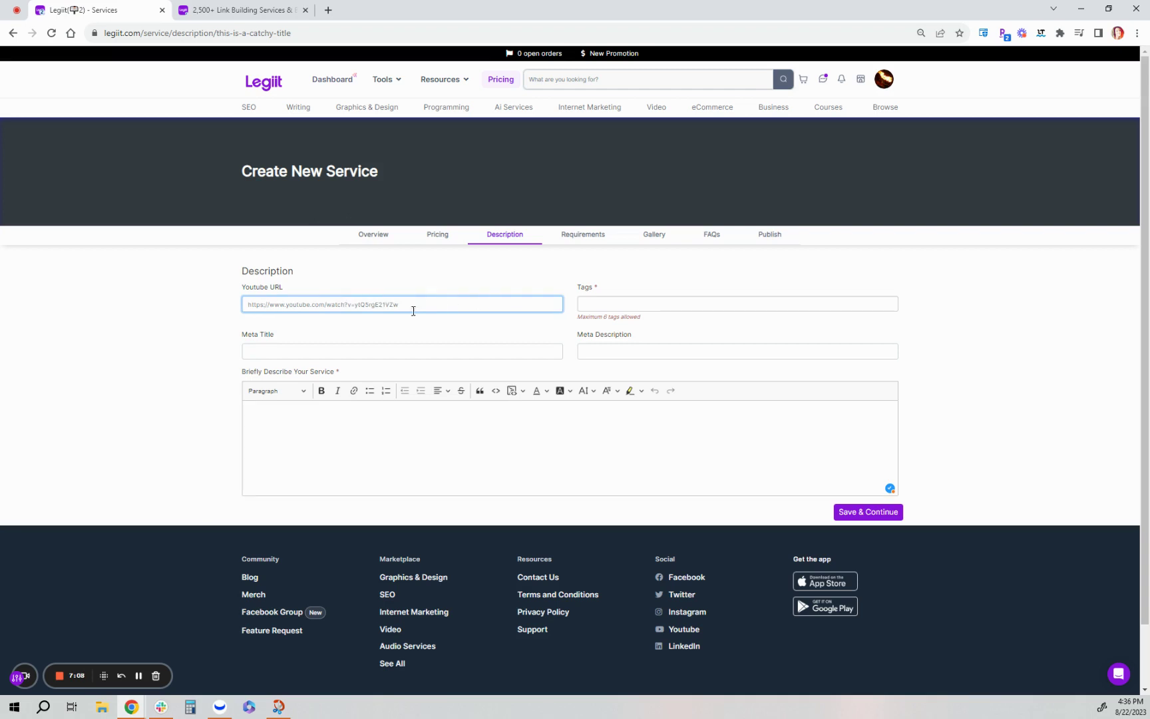
left_click(634, 309)
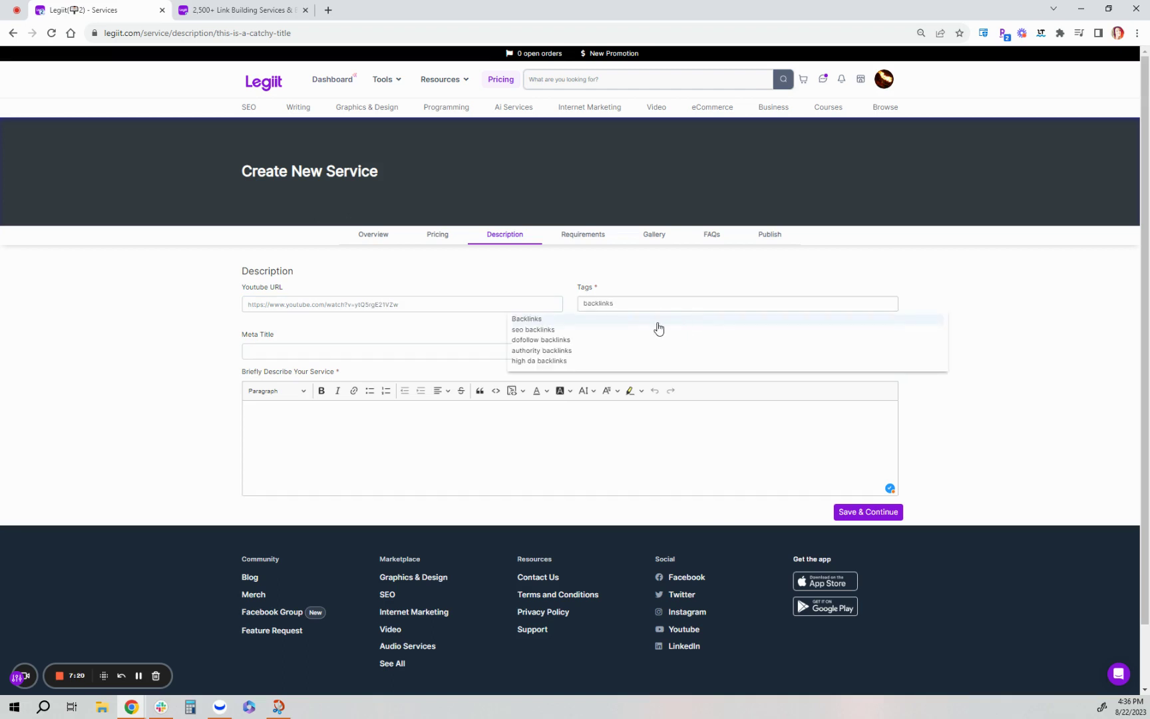
left_click(550, 322)
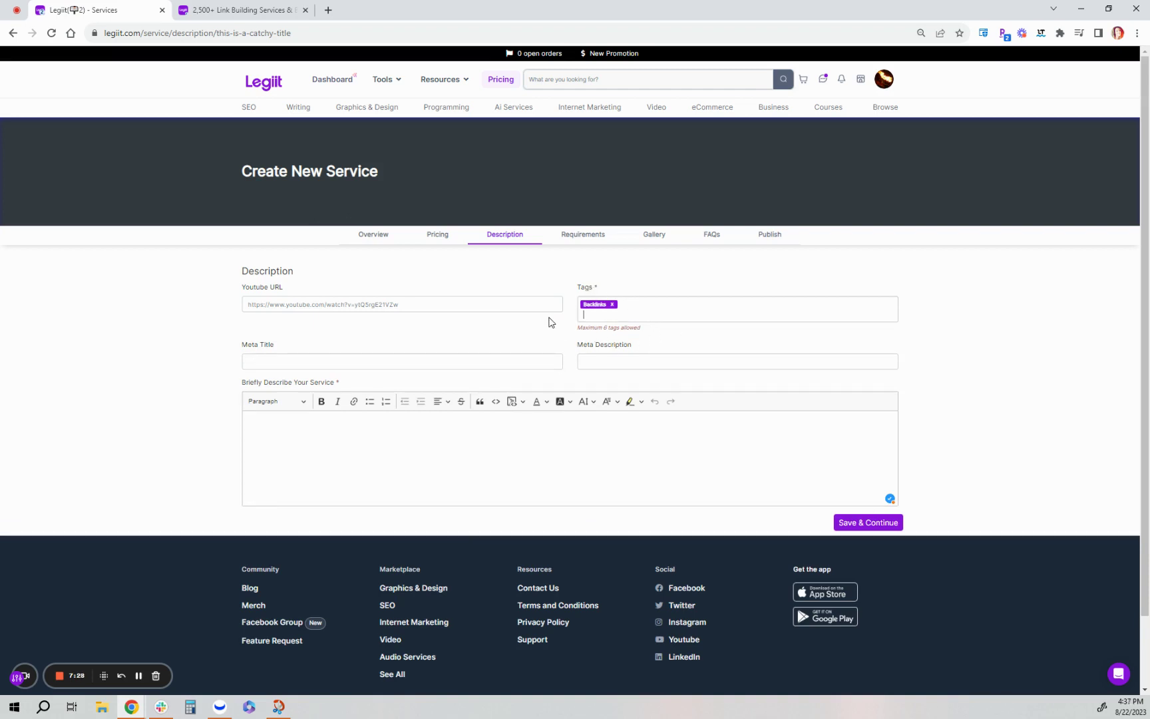
left_click(362, 366)
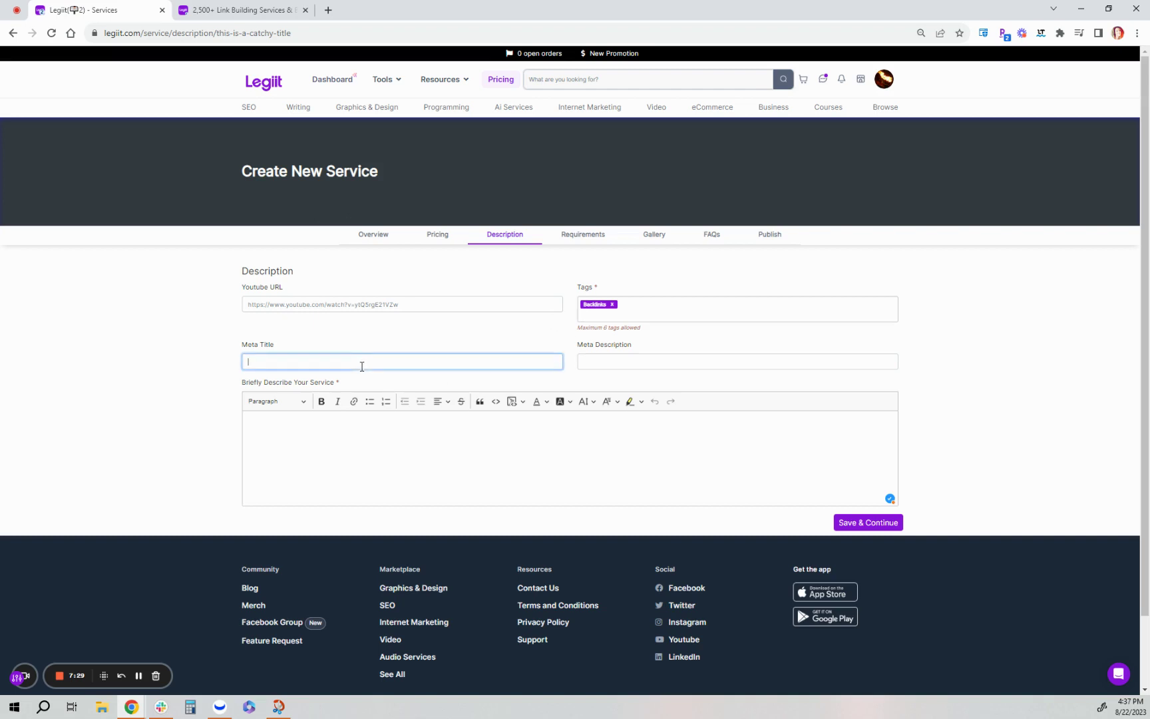
Set meta title '5 amazing backlinks' and meta description '5 amazing backlinks exclusively on Legiit'
left_click(673, 365)
left_click(469, 363)
type("amazing backlinks")
left_click(678, 360)
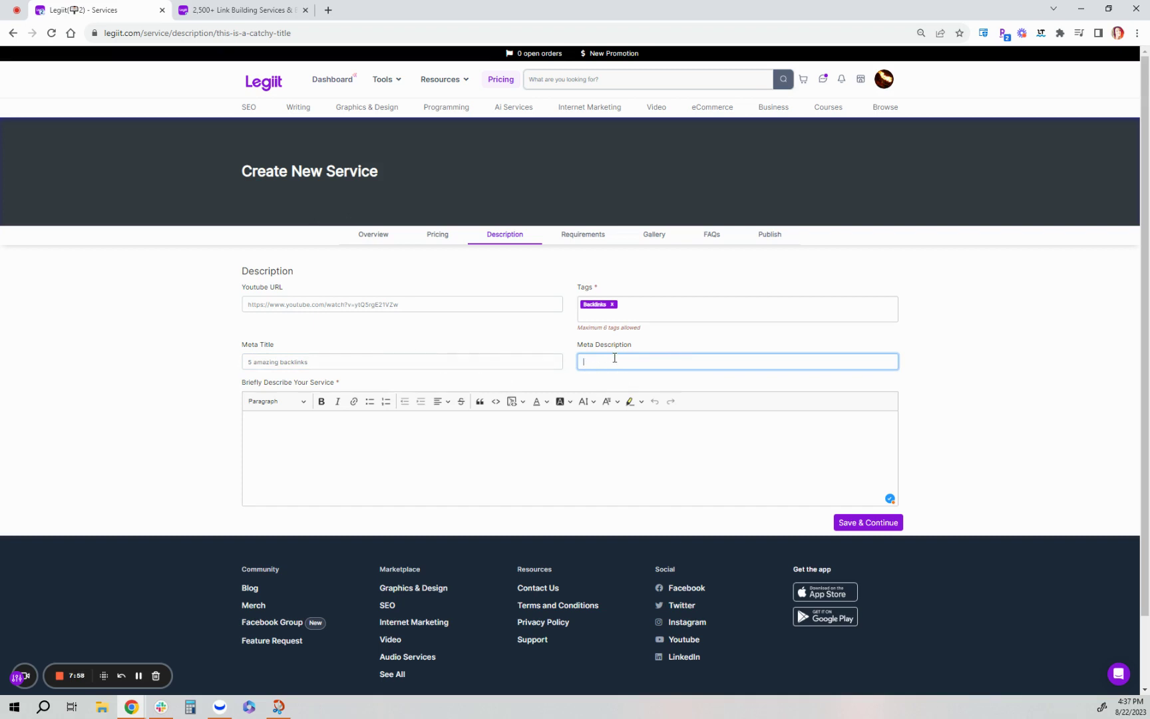
type("5 amazing backlinks exlcusively on Legiit")
Place the caret in the Briefly Describe service description editor
left_click(640, 469)
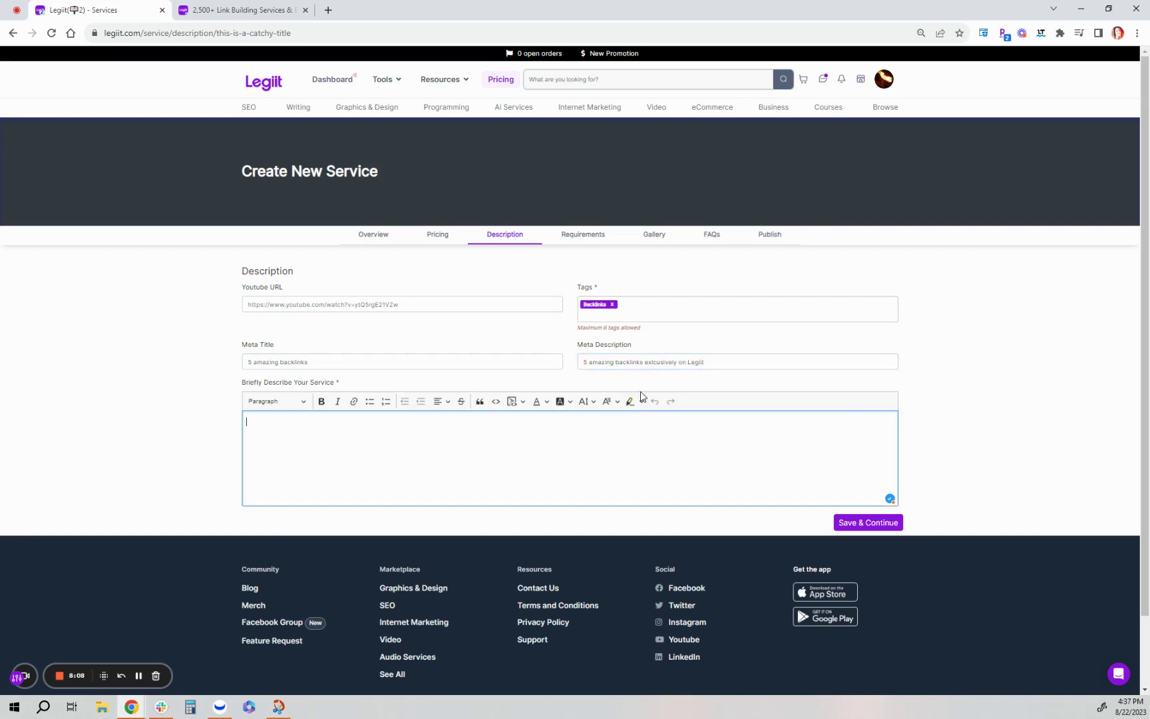
left_click(644, 364)
left_click(490, 460)
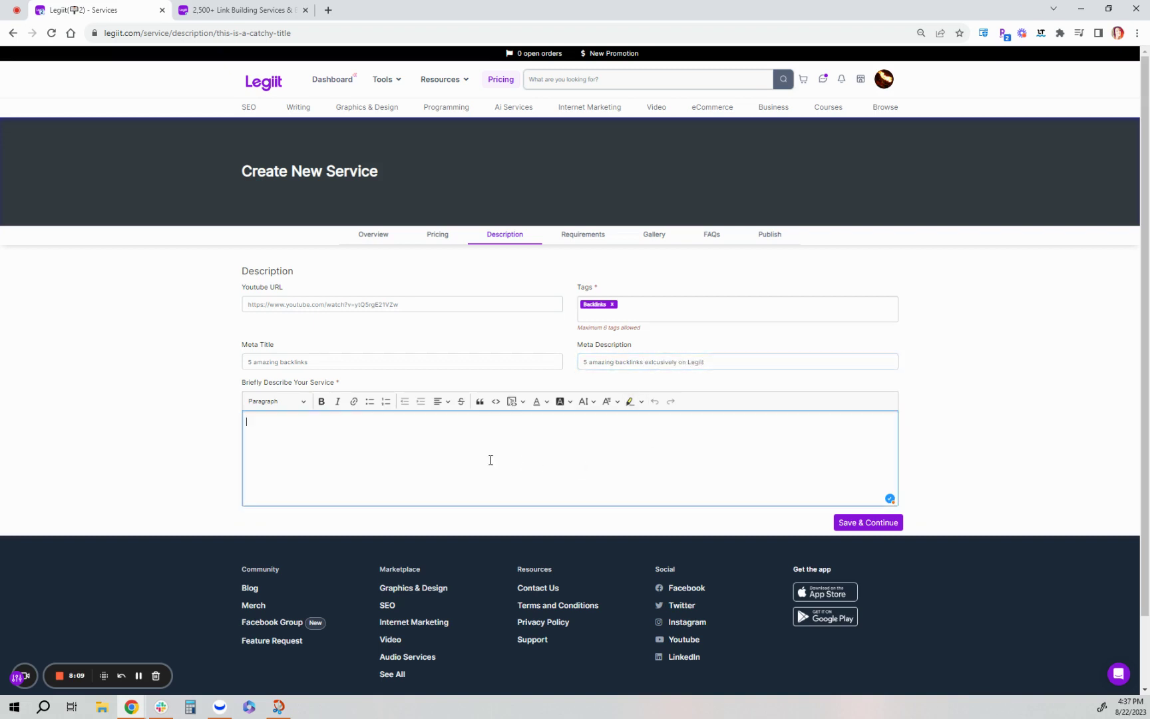
left_click(132, 664)
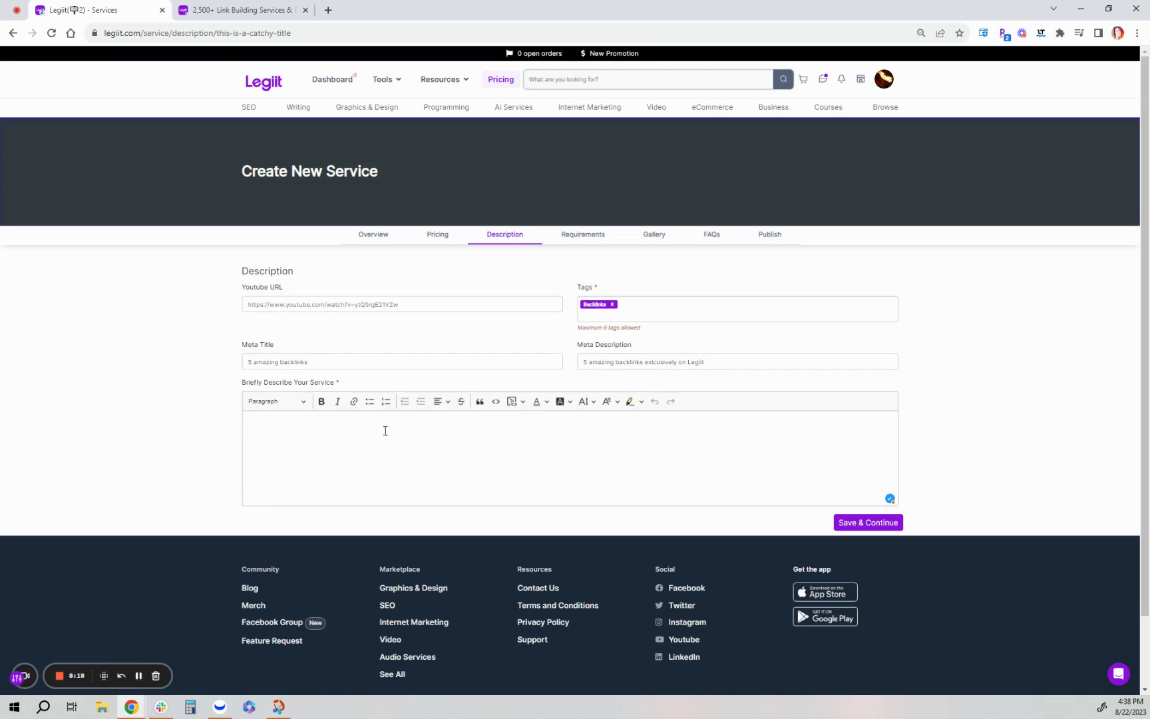
left_click(544, 459)
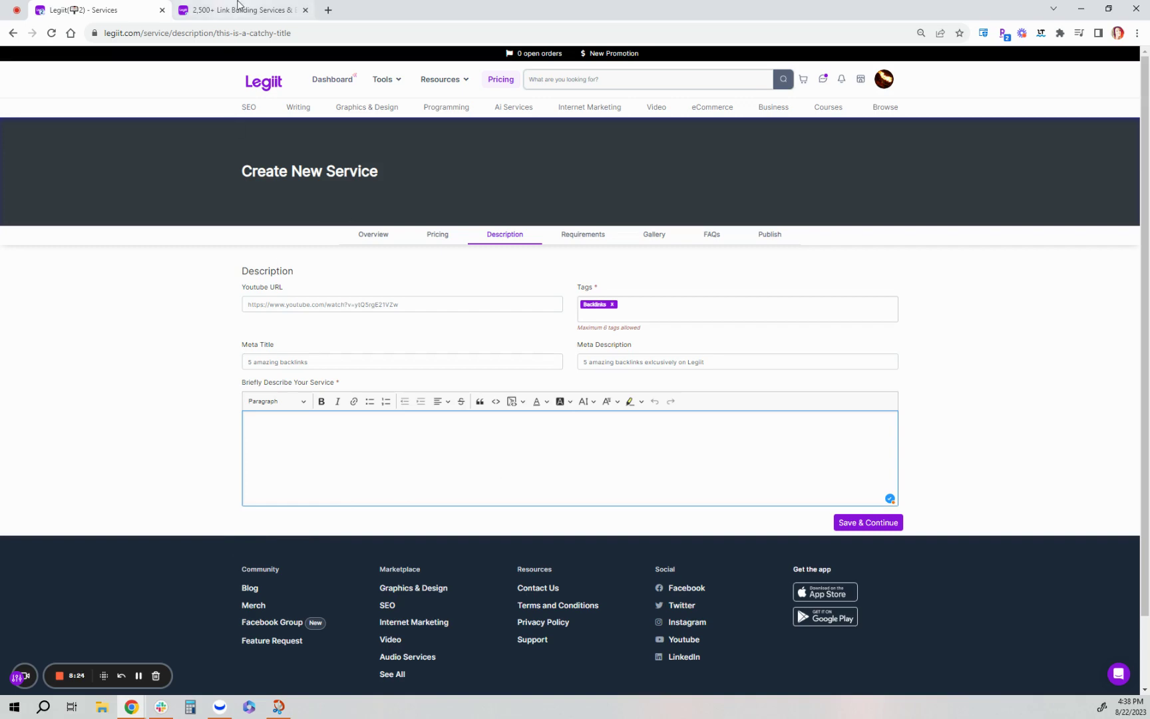
Open the Superstar SEO Ranking Rocket, Branded Foundation Links and Niche Edits listings in new tabs
left_click(239, 8)
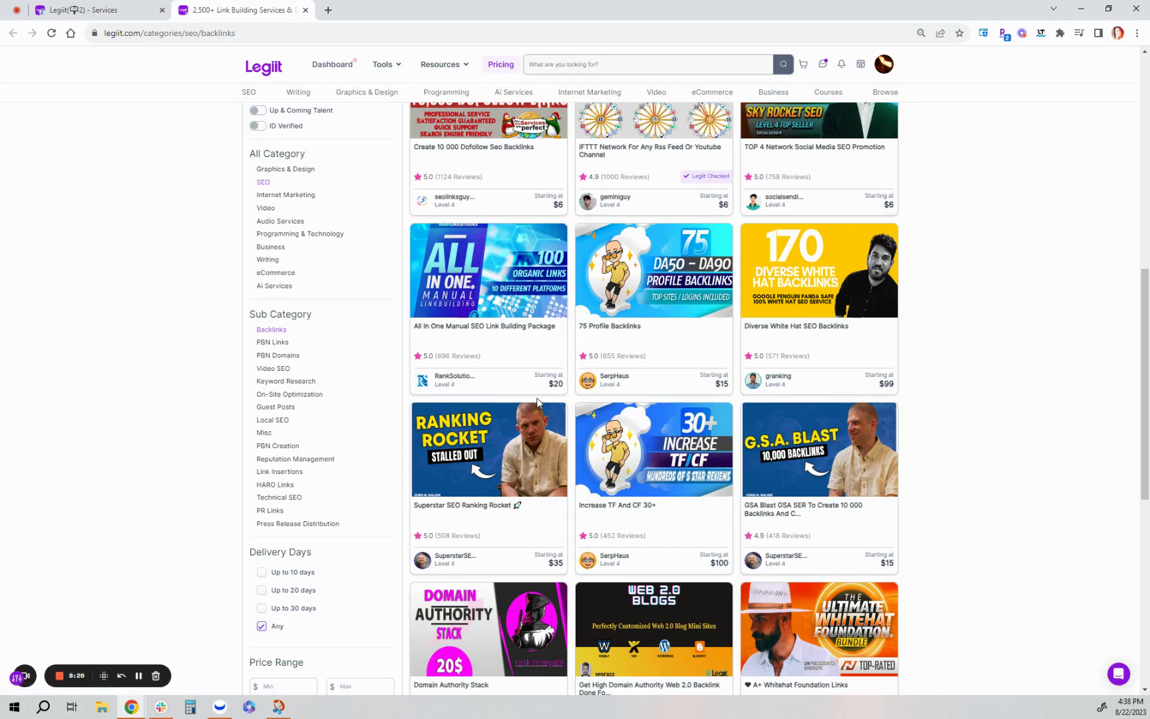
right_click(482, 507)
left_click(536, 513)
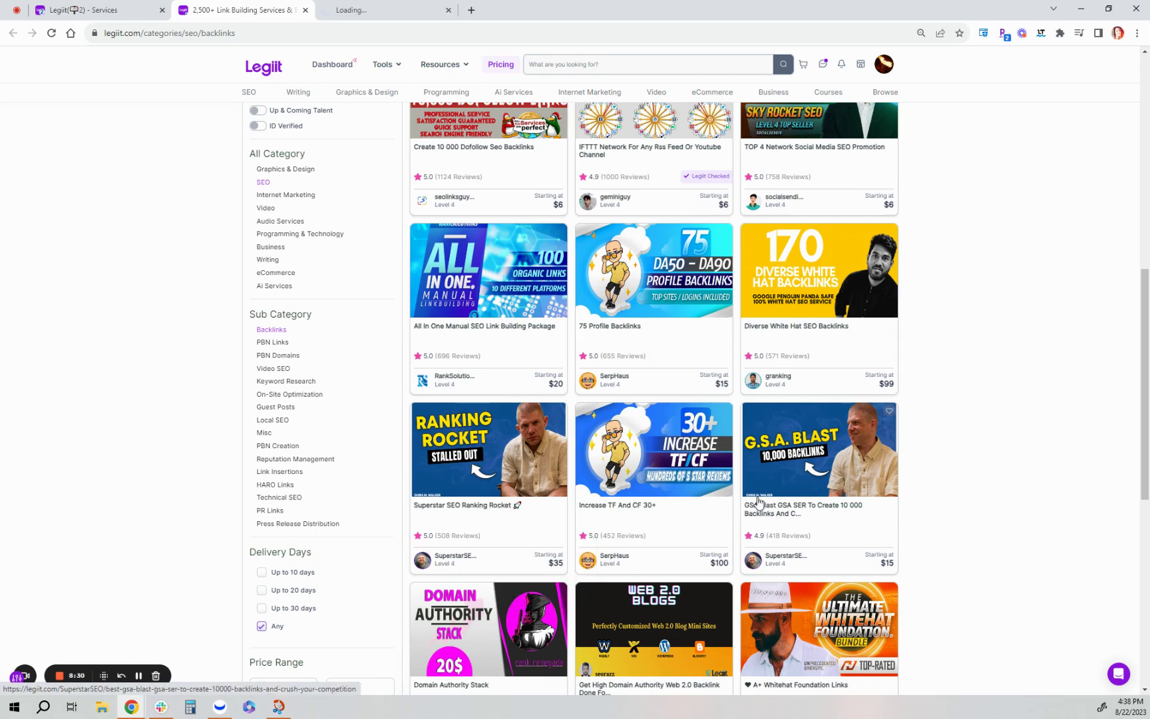
scroll(785, 501, "up", 2)
scroll(757, 501, "up", 4)
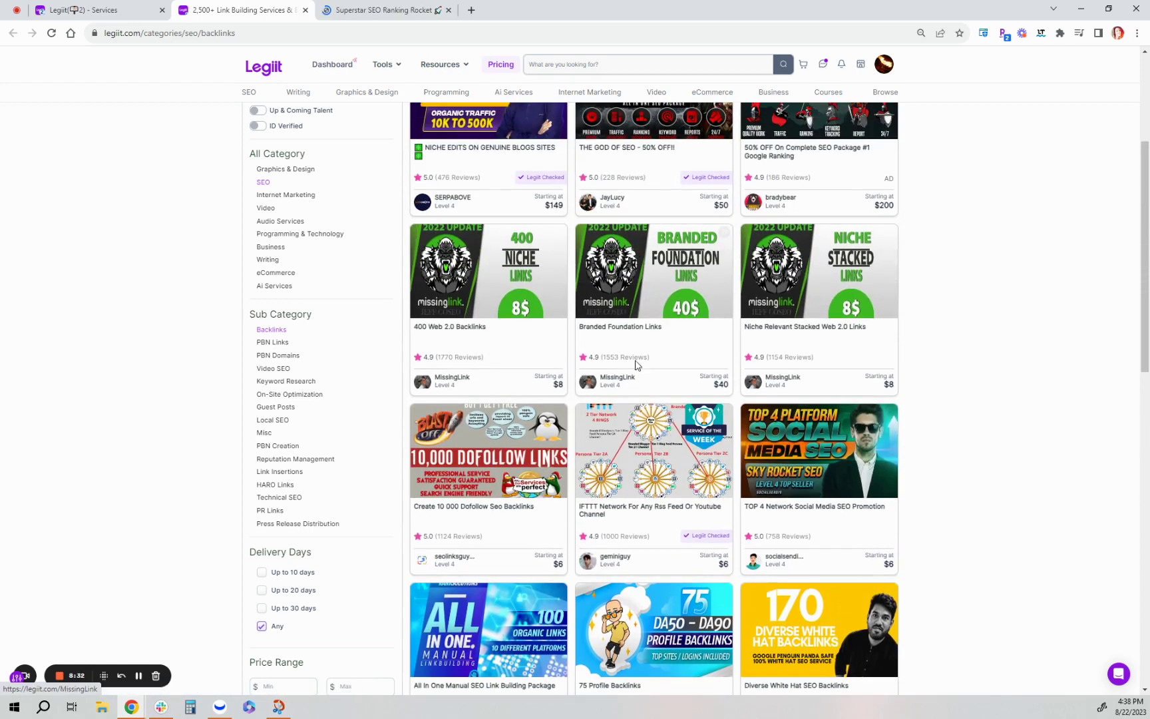
right_click(629, 333)
left_click(657, 336)
scroll(496, 239, "up", 2)
right_click(469, 270)
left_click(499, 279)
Read through the Superstar SEO Ranking Rocket competitor listing
left_click(387, 5)
scroll(536, 343, "down", 8)
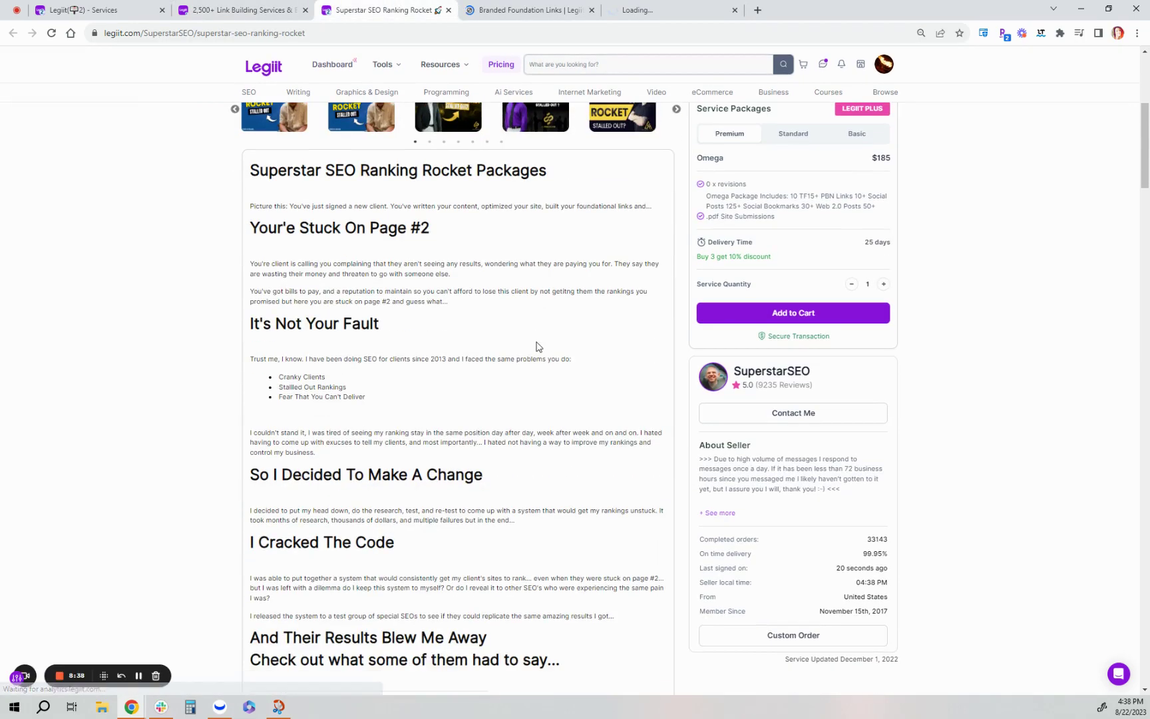
scroll(536, 343, "down", 4)
scroll(536, 343, "up", 9)
scroll(537, 345, "up", 2)
scroll(339, 403, "down", 2)
scroll(307, 362, "down", 7)
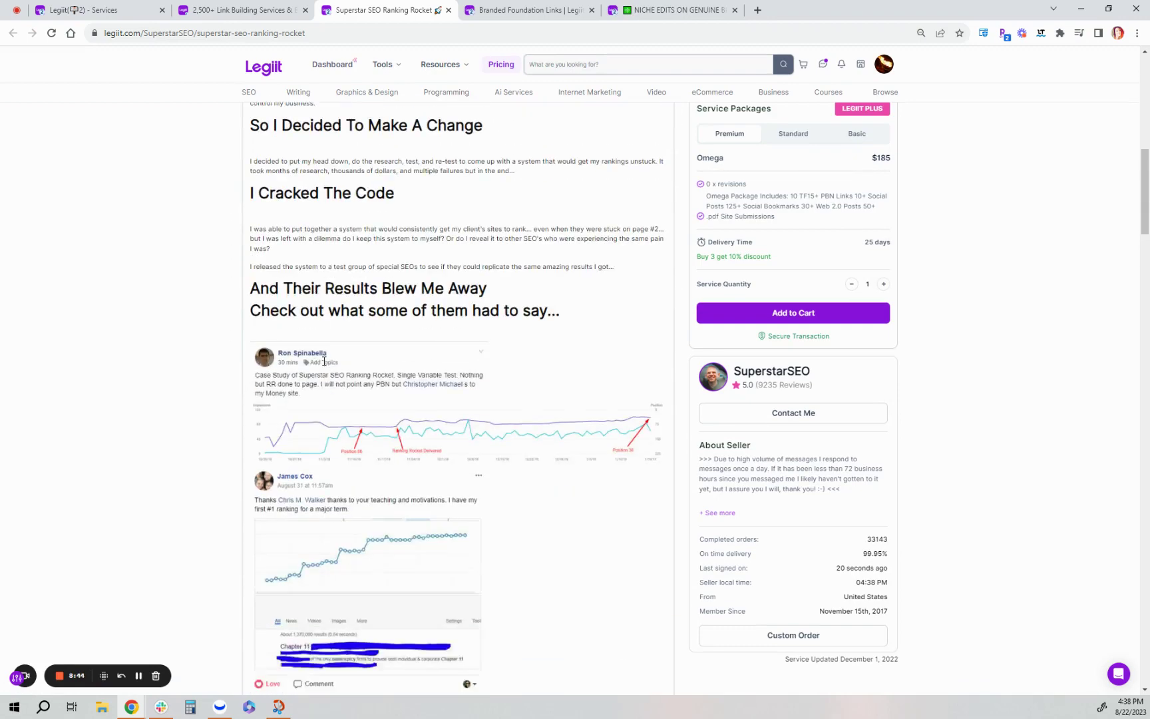
scroll(343, 325, "up", 1)
scroll(342, 325, "up", 5)
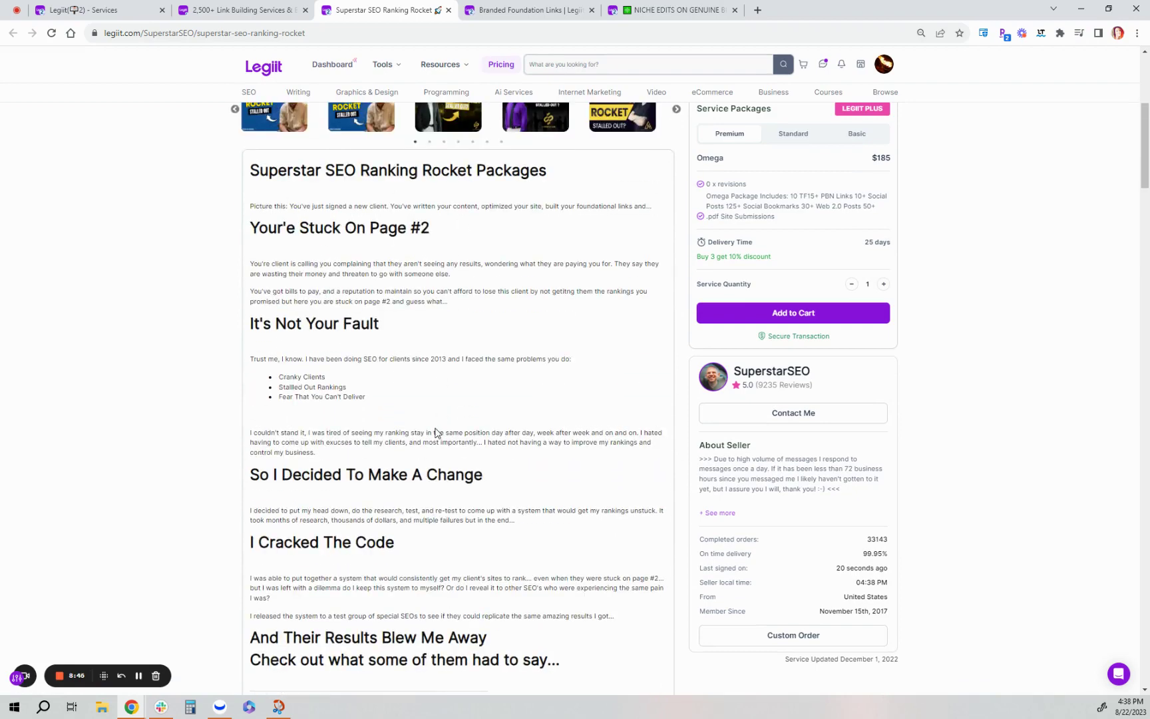
scroll(436, 436, "down", 4)
scroll(437, 432, "down", 3)
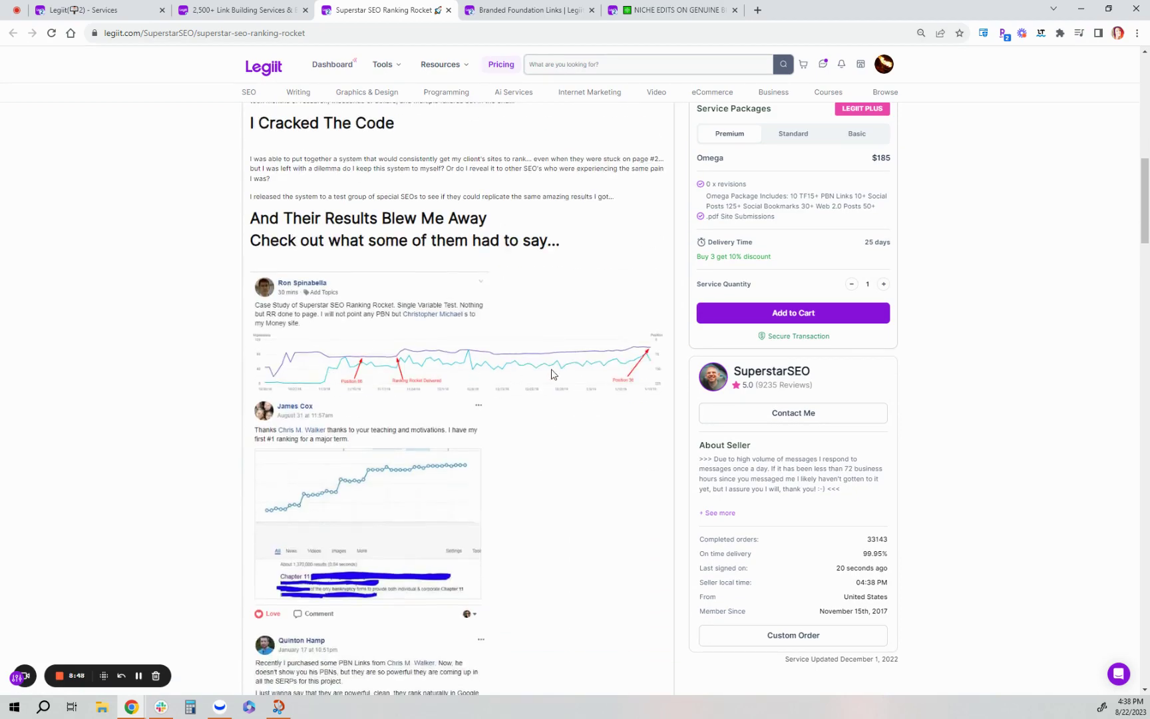
scroll(545, 374, "down", 2)
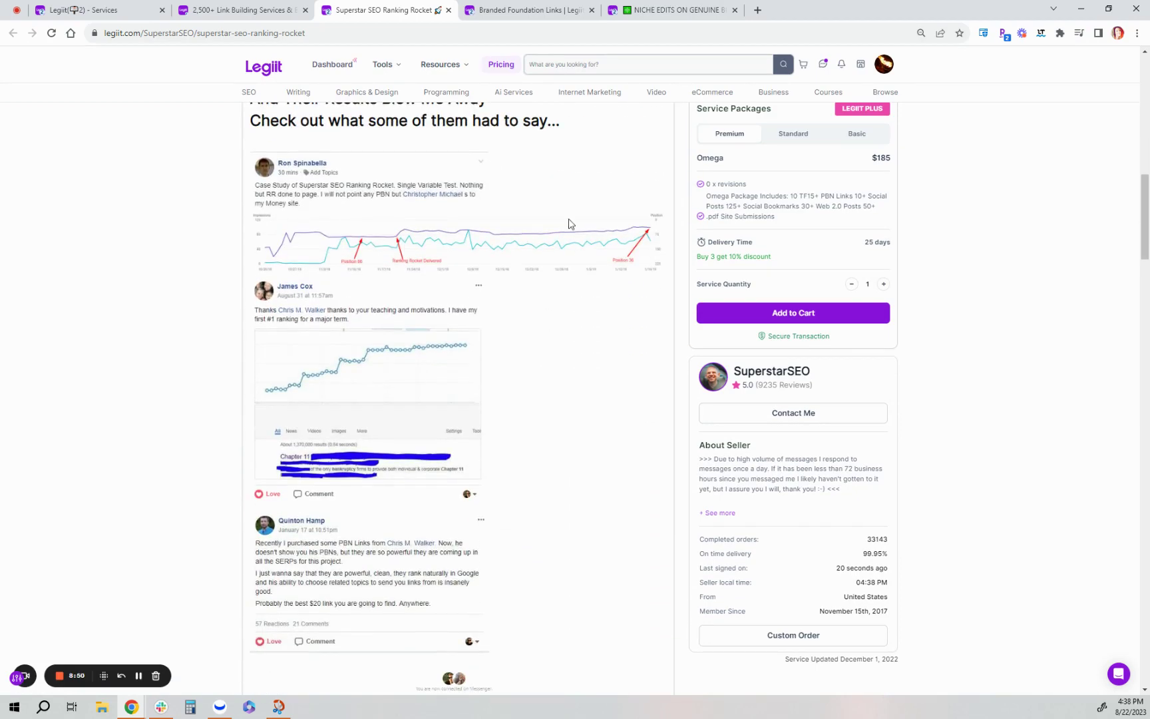
scroll(555, 256, "down", 6)
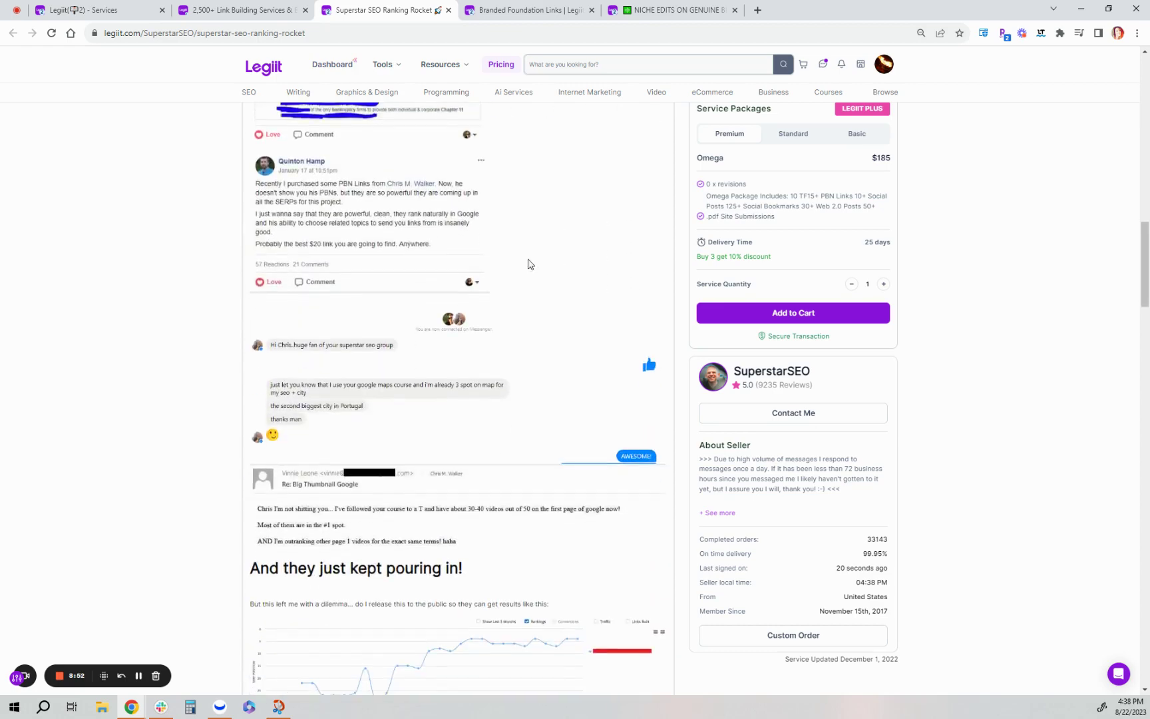
scroll(363, 452, "down", 5)
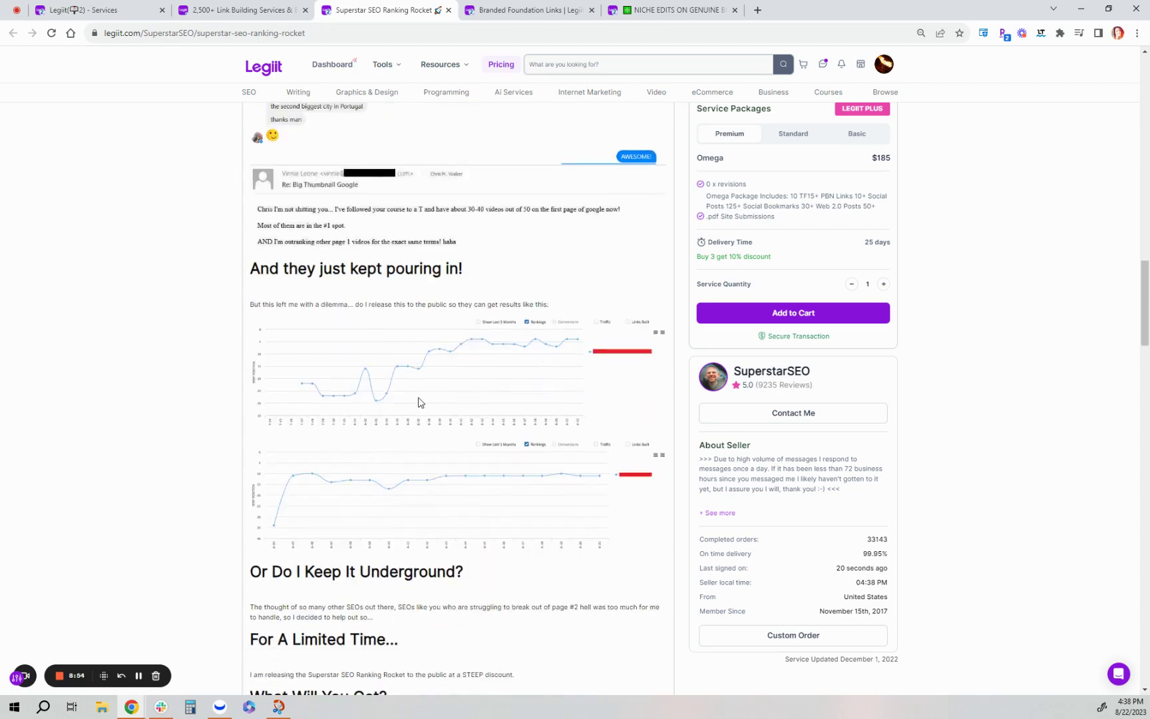
scroll(422, 399, "down", 2)
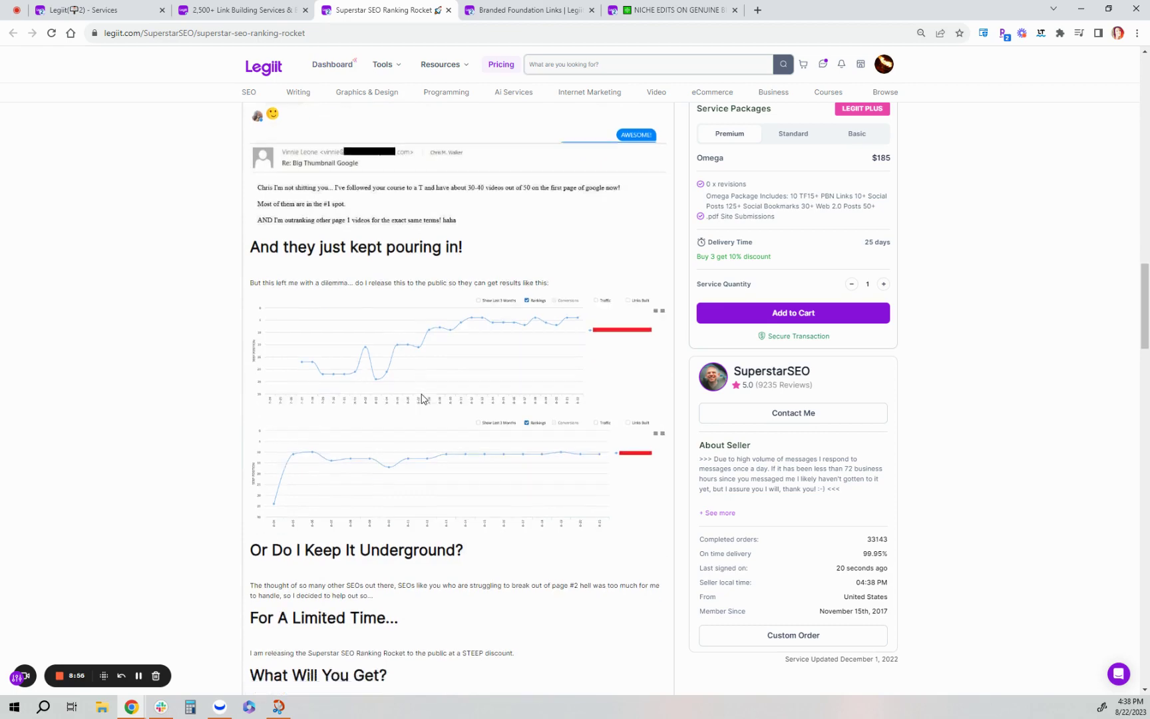
scroll(475, 435, "down", 11)
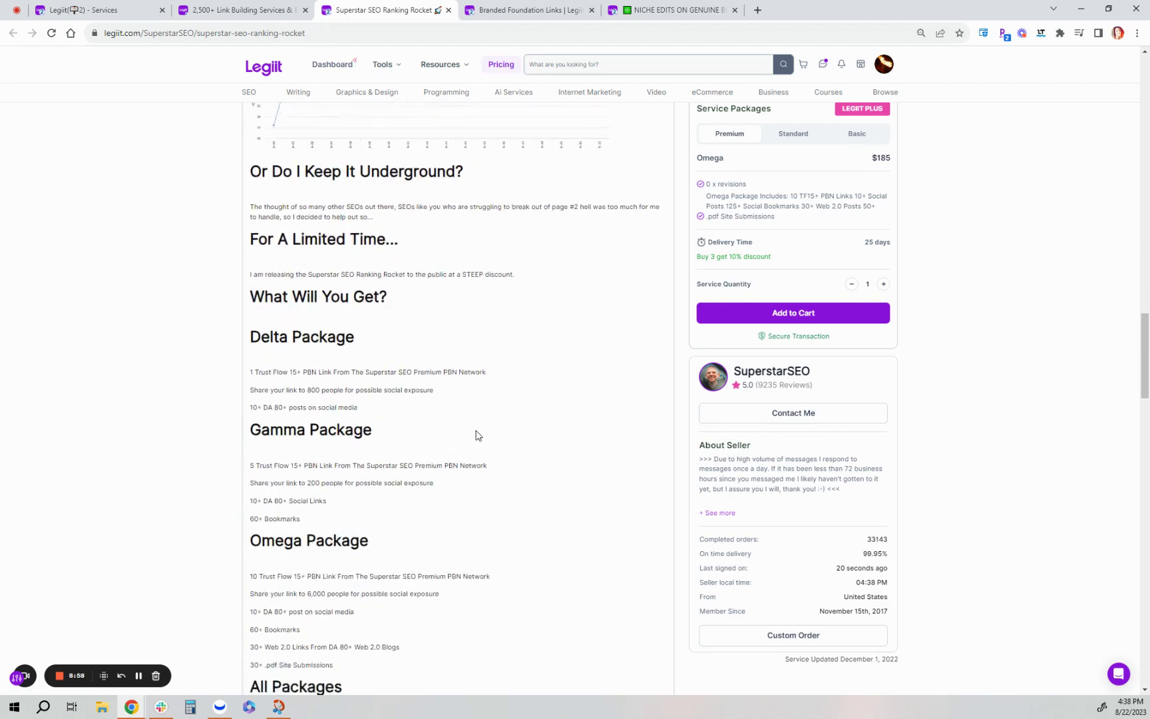
scroll(485, 439, "down", 9)
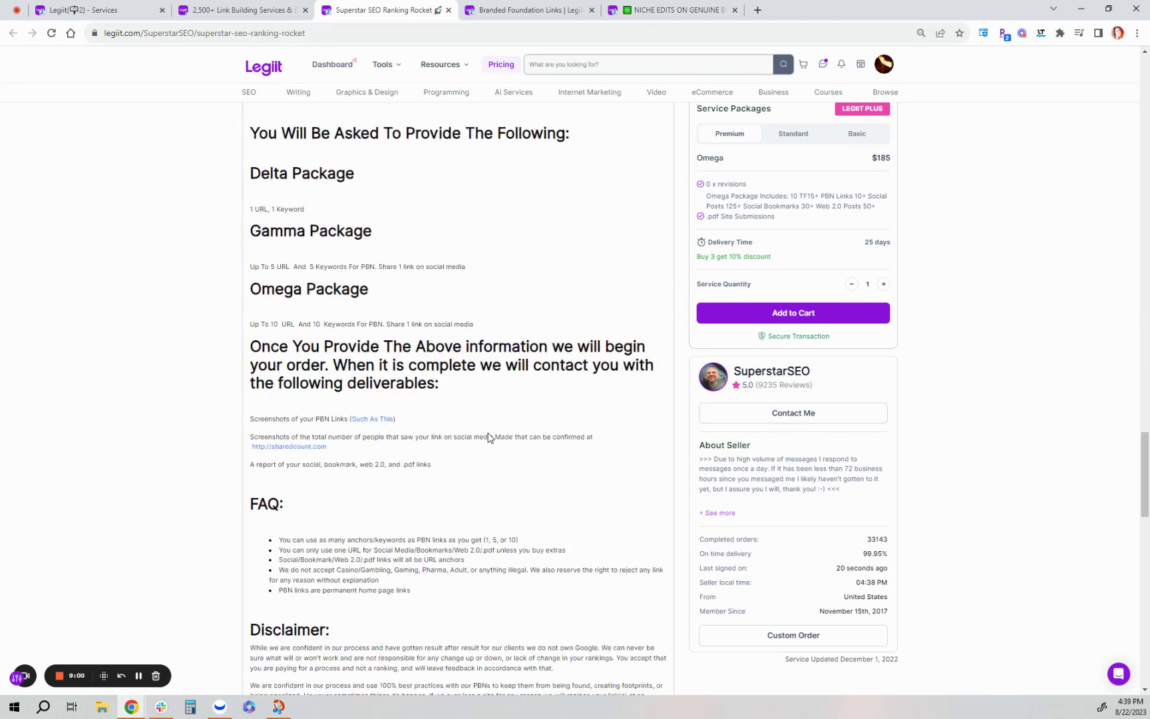
scroll(485, 479, "up", 3)
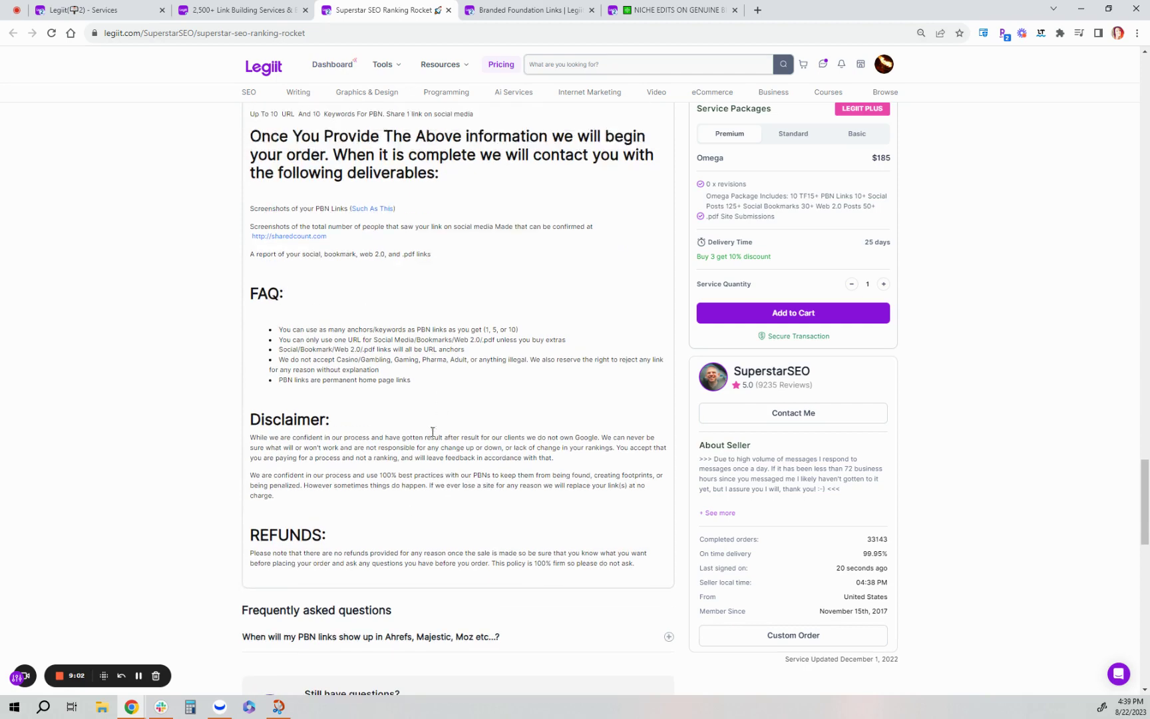
Skim the Branded Foundation Links and NICHE EDITS ON GENUINE BLOGS SITES listings
left_click(496, 8)
scroll(561, 326, "down", 5)
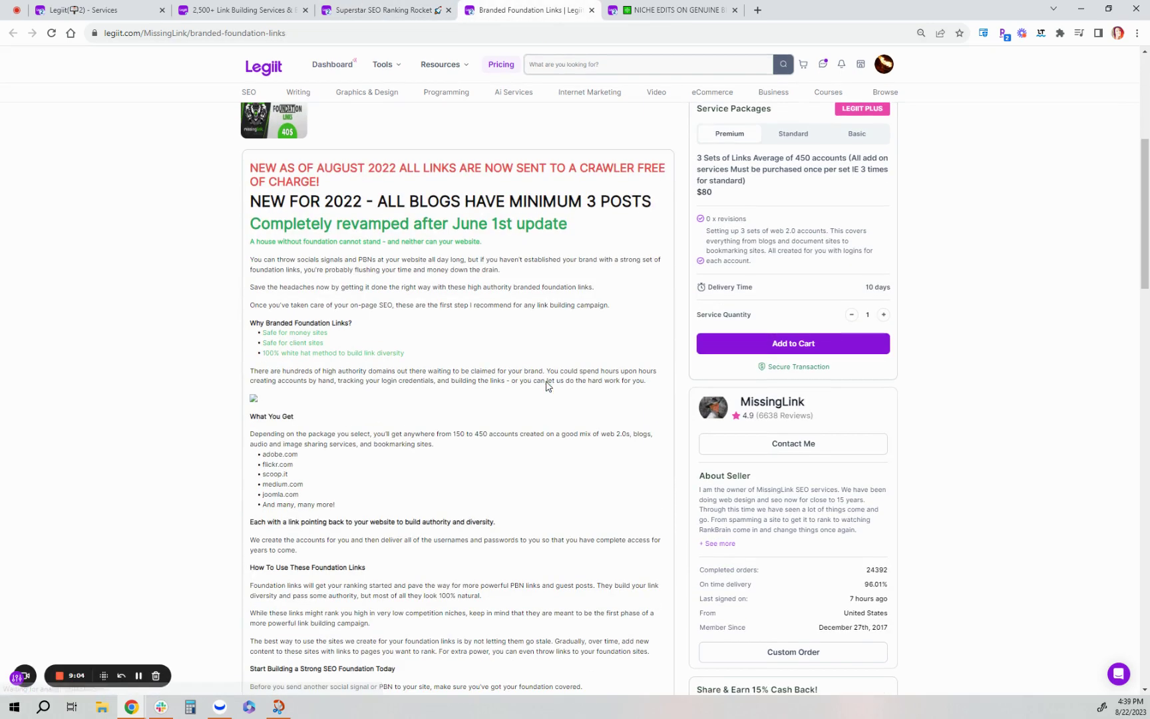
scroll(404, 511, "down", 3)
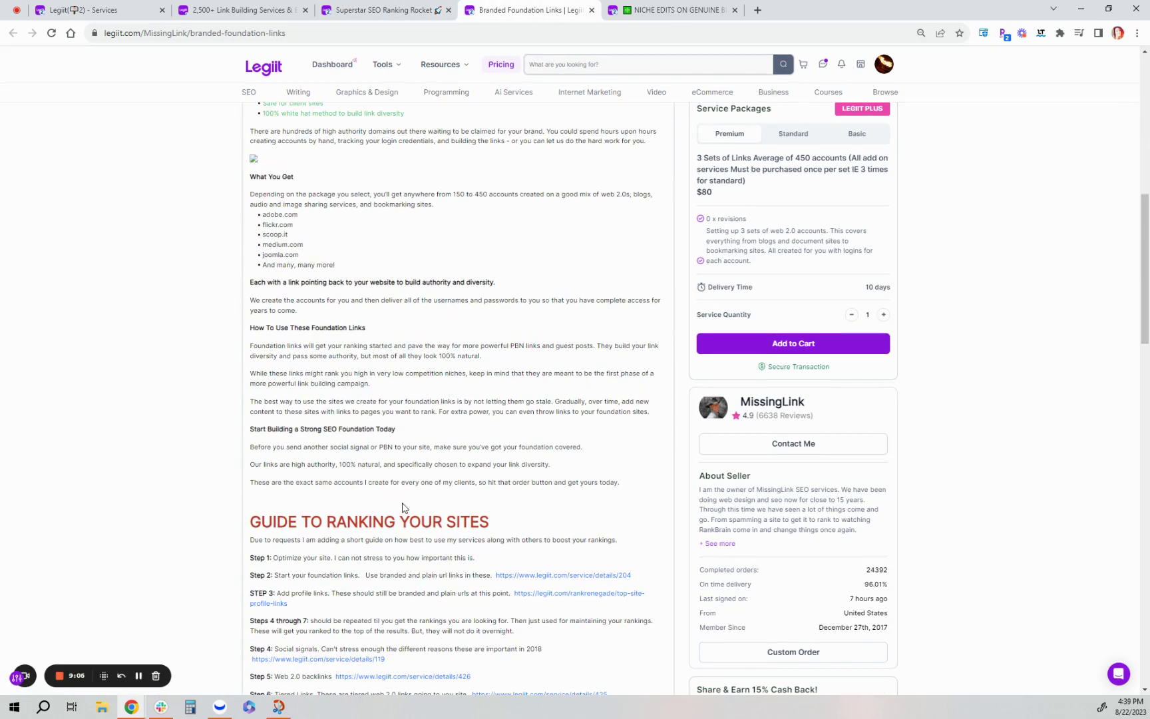
scroll(412, 409, "down", 3)
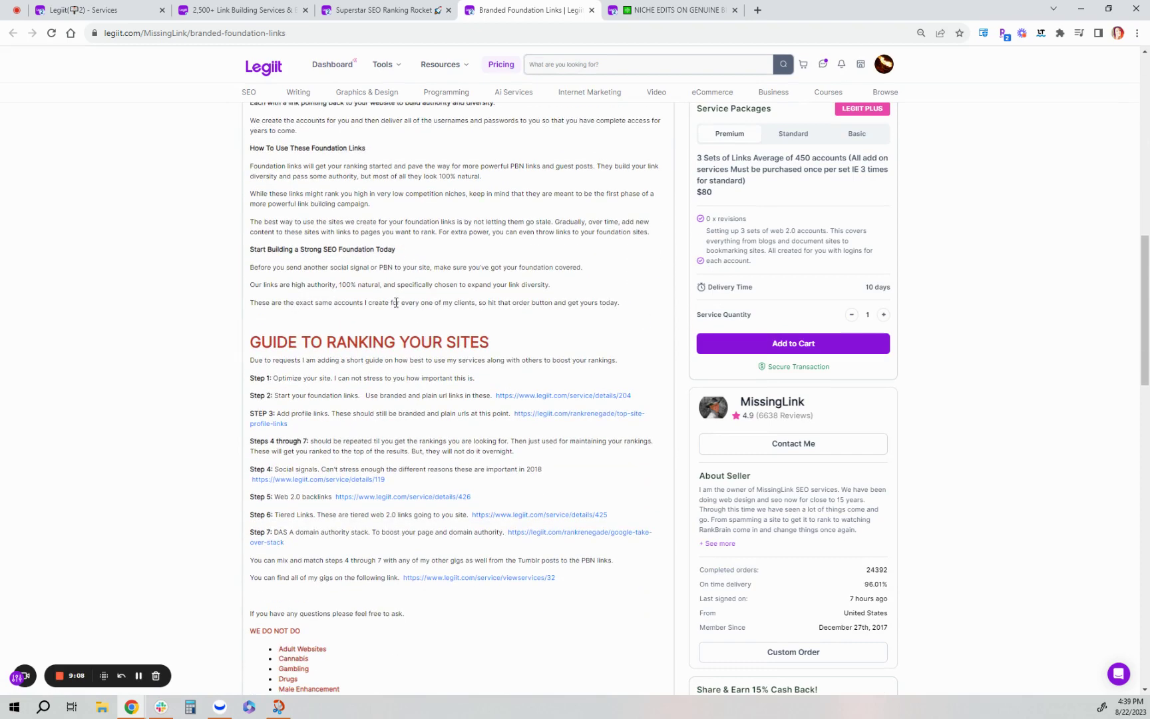
left_click(668, 8)
scroll(542, 209, "down", 5)
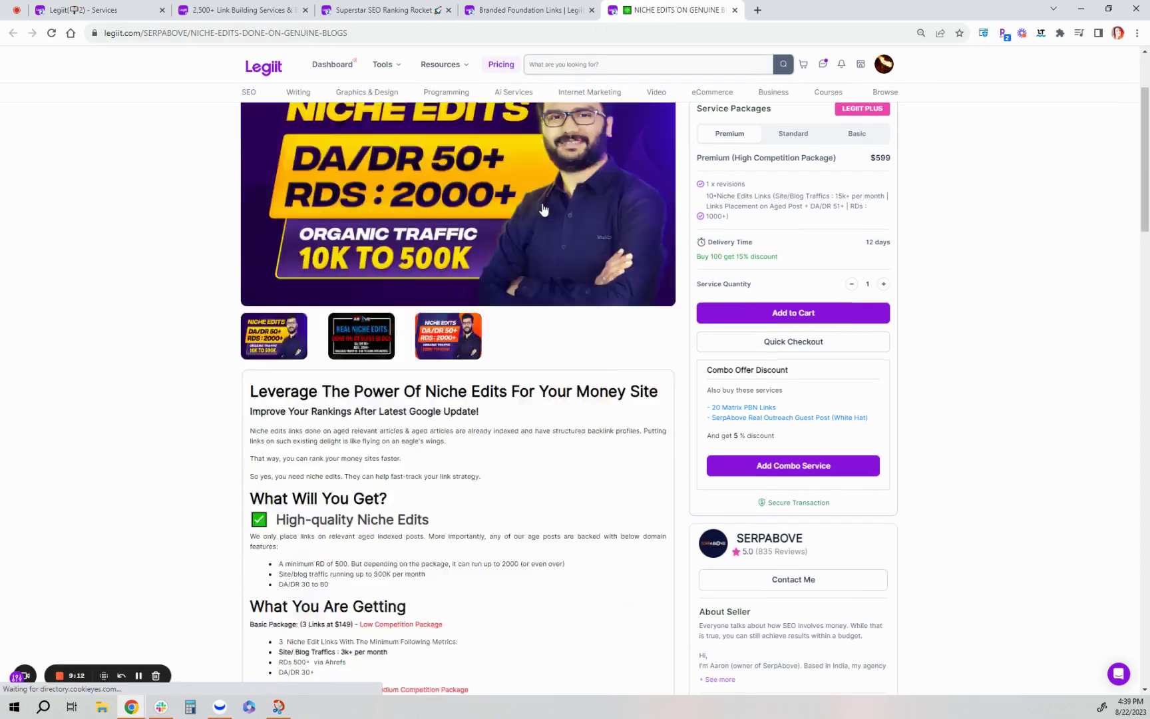
scroll(542, 207, "down", 4)
scroll(542, 206, "up", 4)
scroll(434, 479, "down", 8)
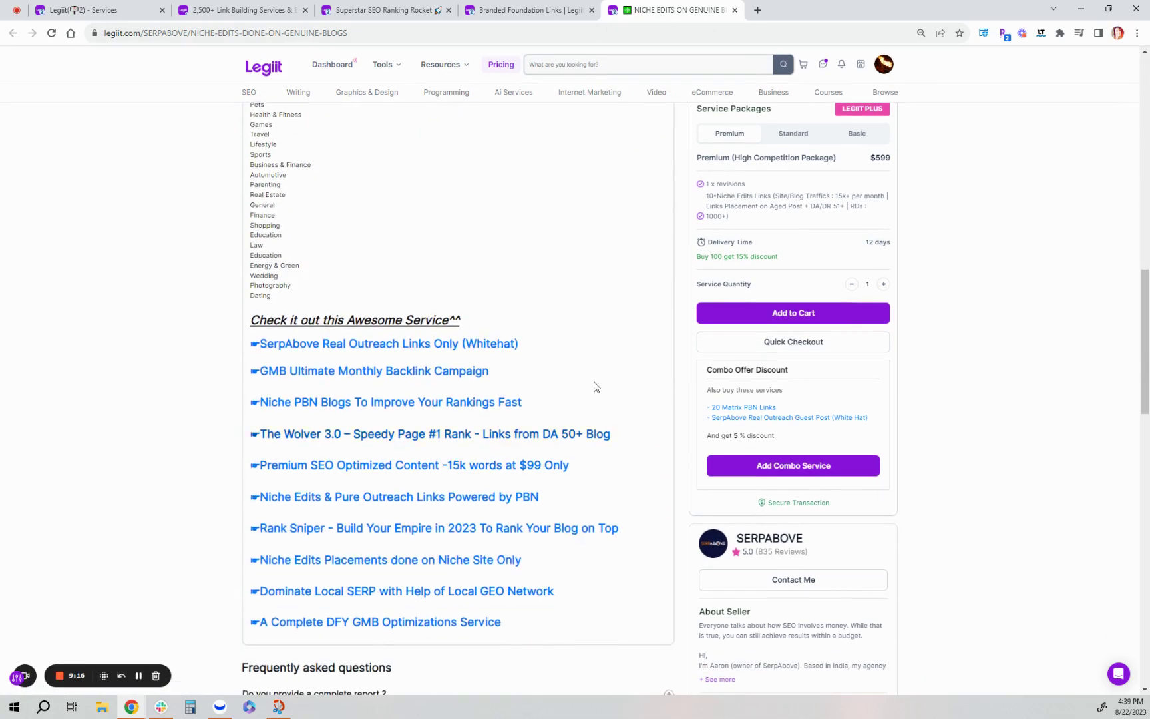
scroll(578, 321, "up", 7)
scroll(545, 293, "up", 8)
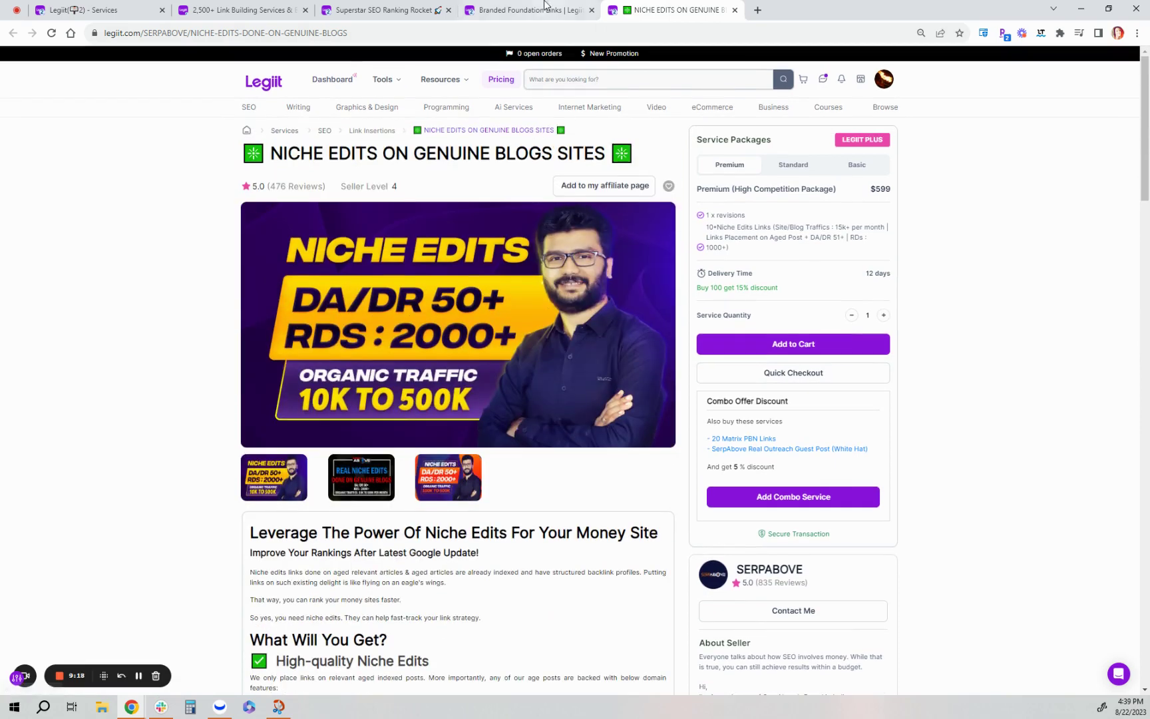
Paste the 'Explain your service' pitch into the service description and accept Grammarly's capitalisation fix
left_click(408, 9)
key("ctrl+shift+Tab")
key("ctrl+shift+Tab")
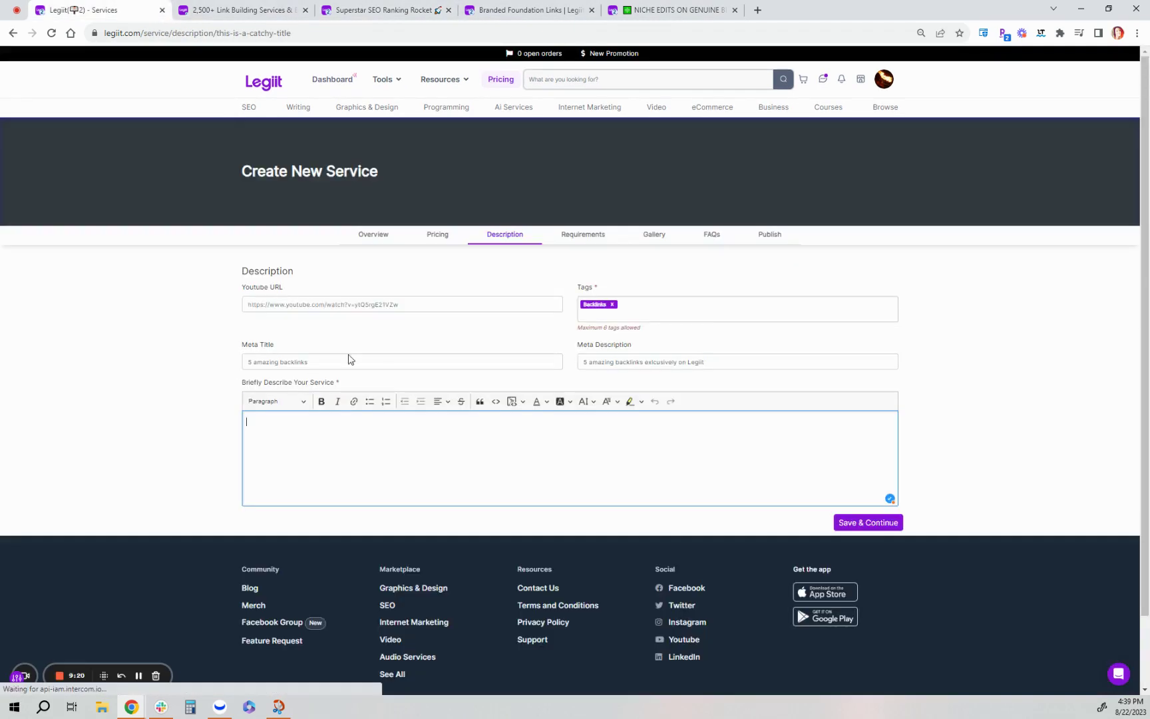
left_click(387, 470)
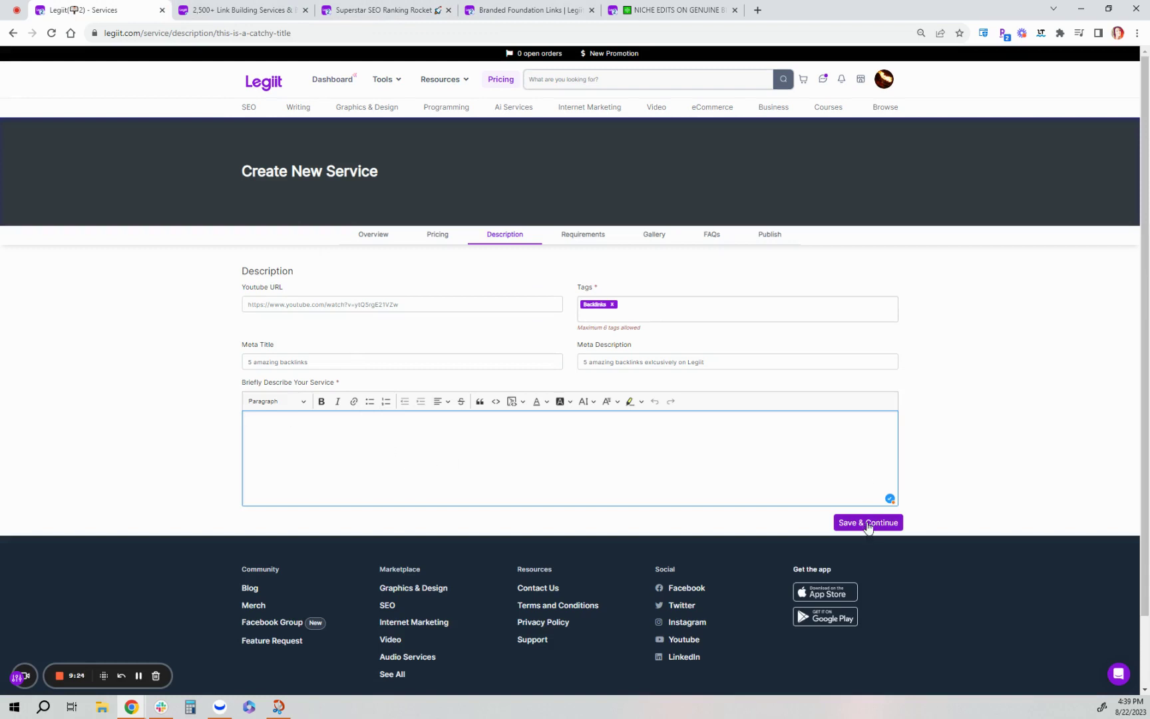
type("explain your service and make it catchy and convincing so a customer will want to buy this.")
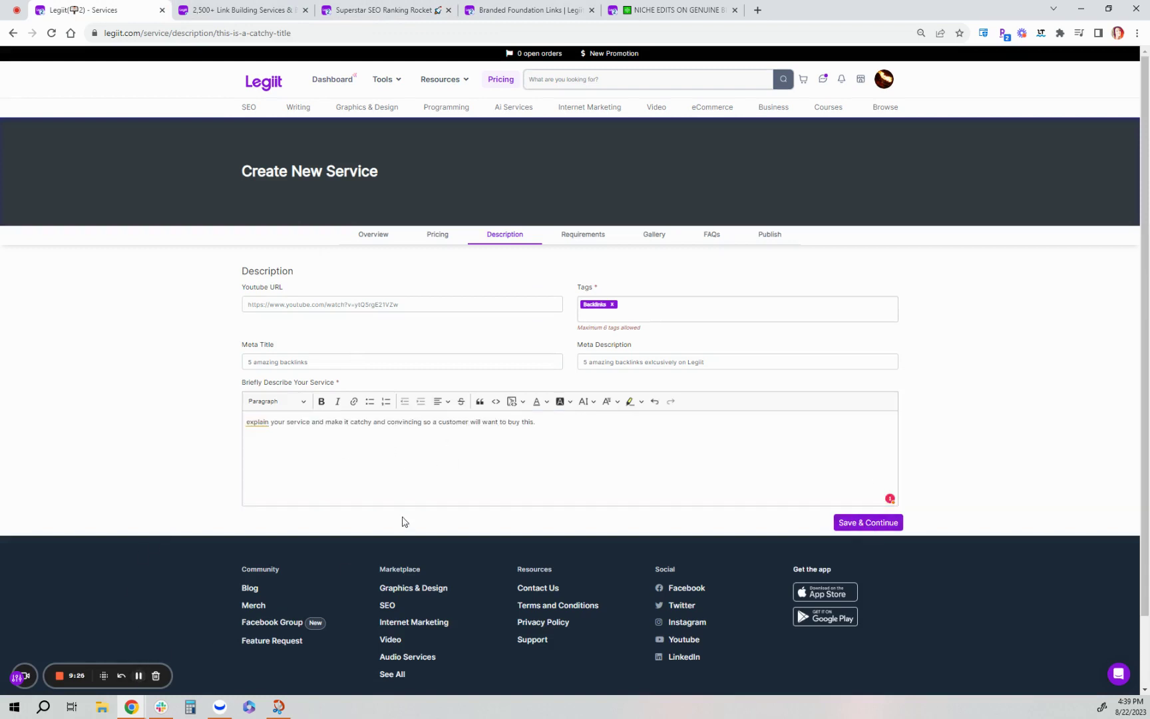
left_click(247, 423)
left_click(266, 495)
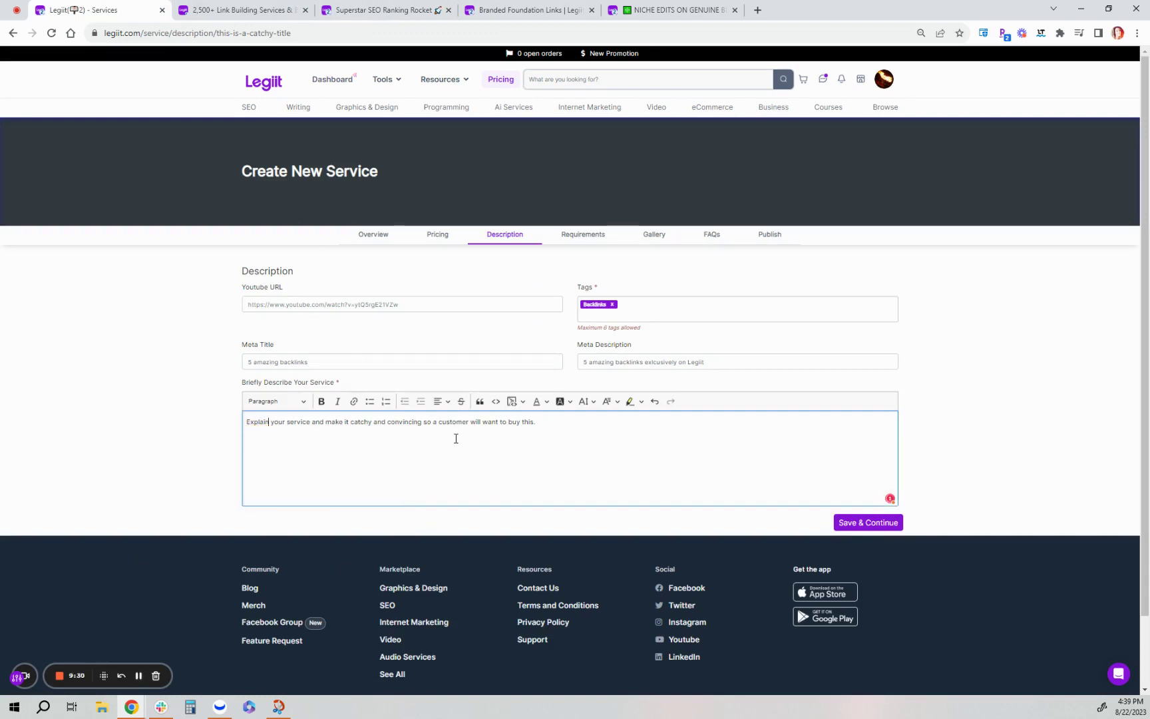
left_click(569, 428)
Save the description, then enter 'url anchor text' as required buyer instructions
left_click(849, 524)
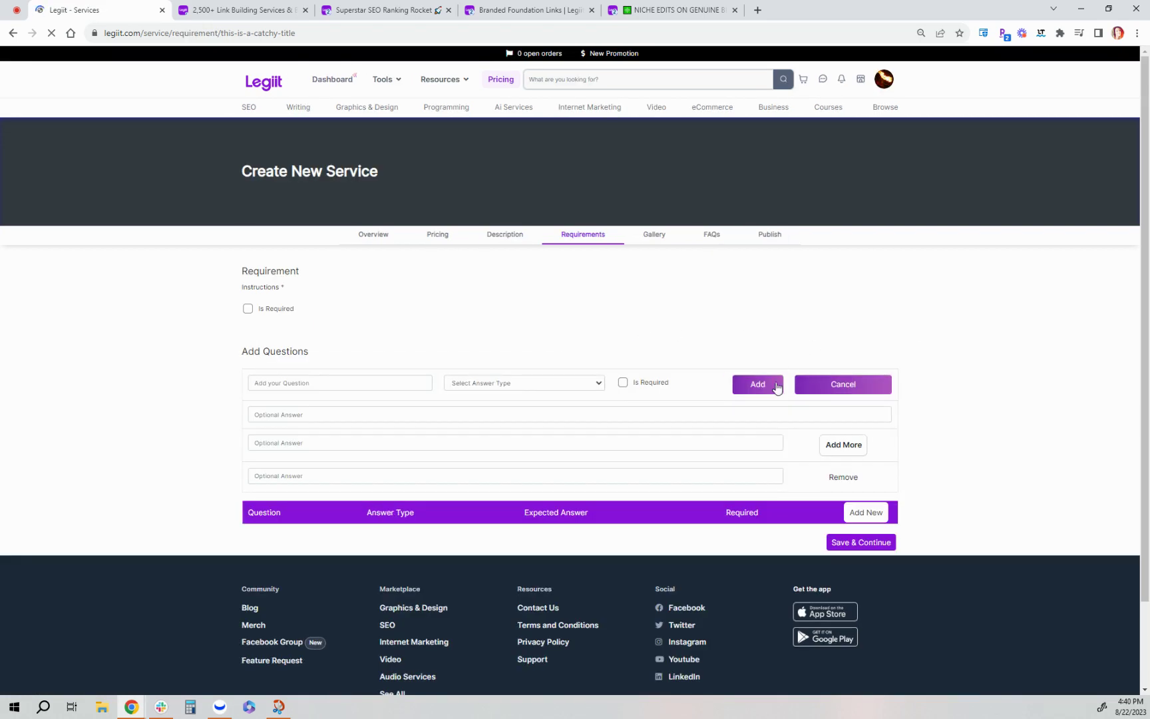
left_click(590, 339)
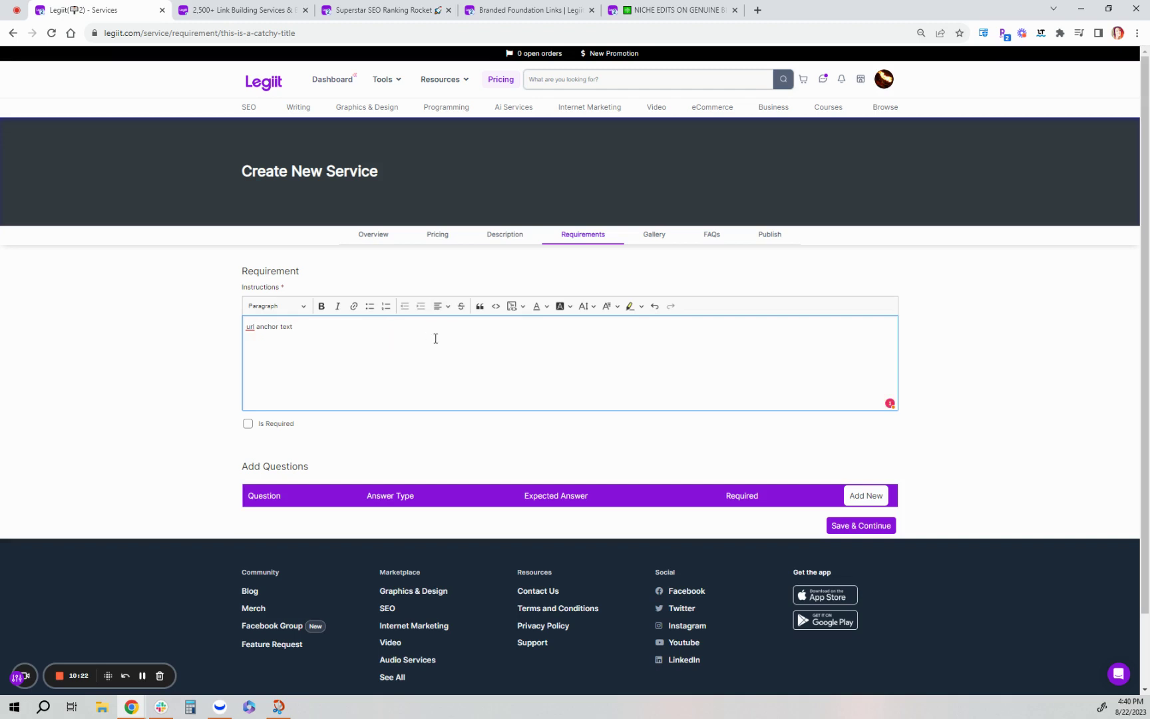
left_click(248, 423)
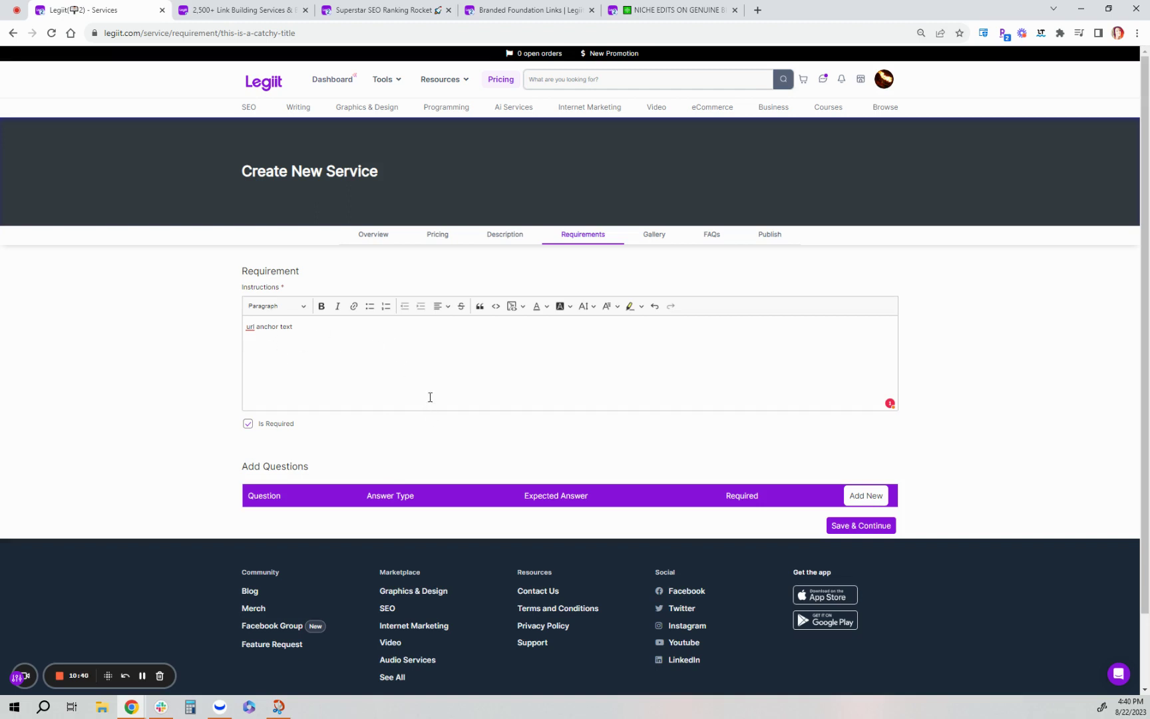
scroll(508, 420, "down", 1)
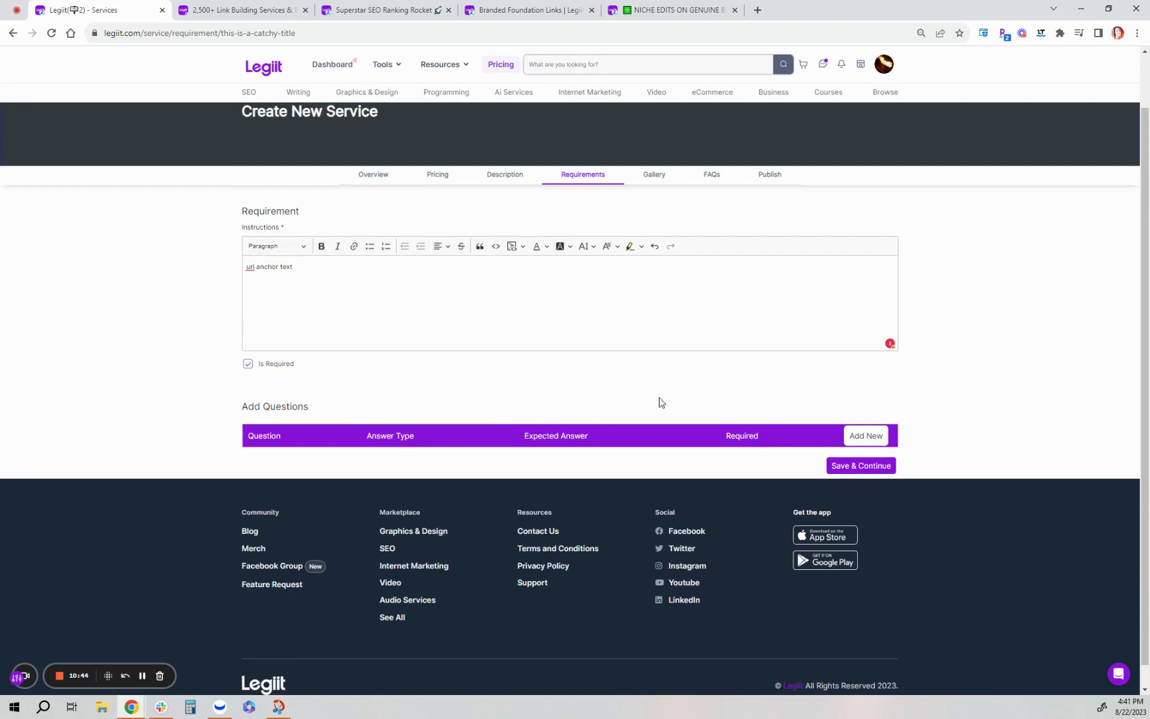
Add a buyer question with the Attached File answer type and save the Requirements step
left_click(866, 437)
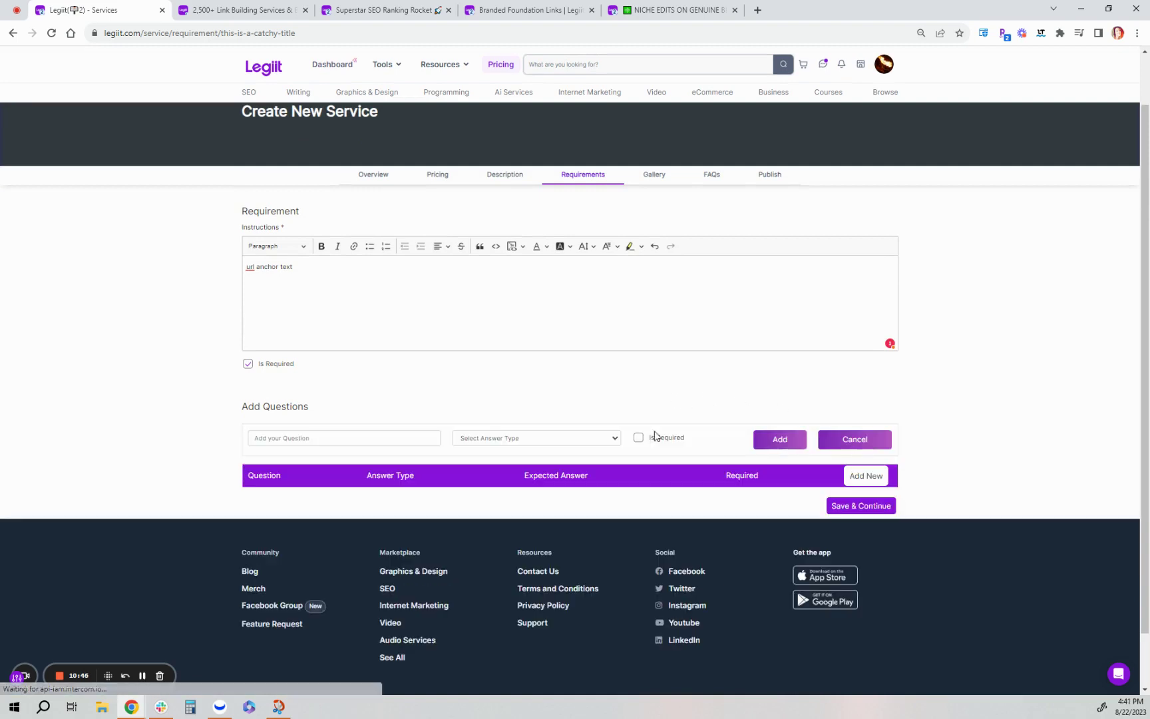
left_click(334, 439)
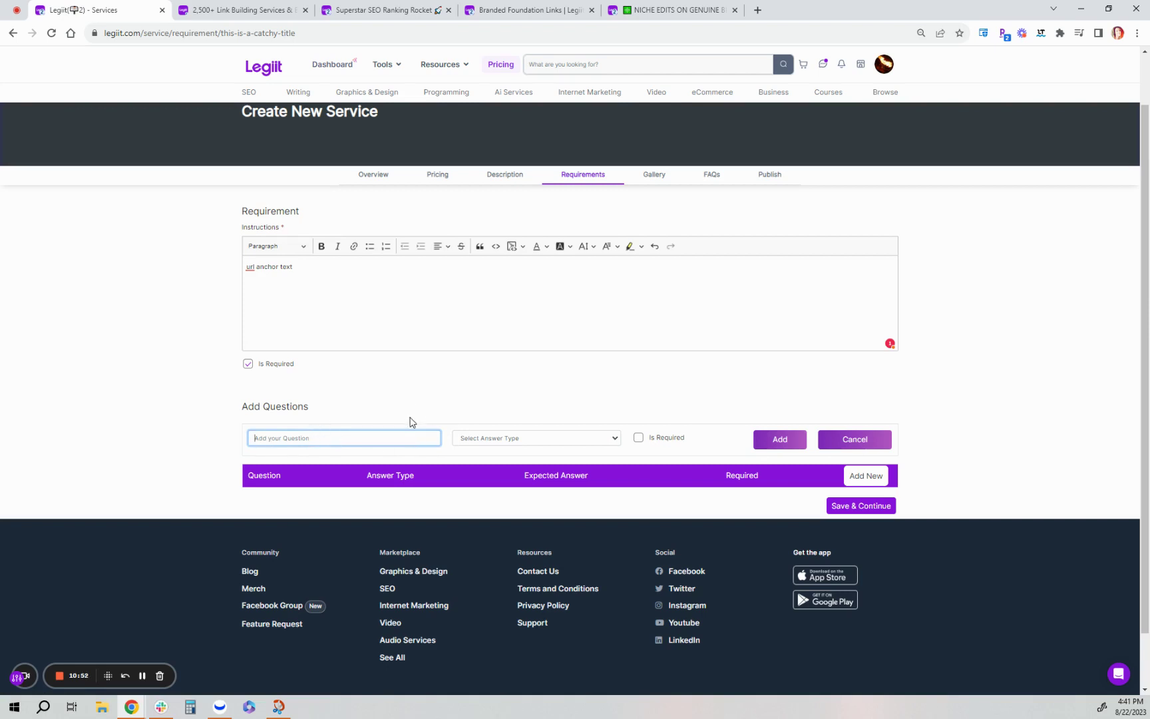
left_click(496, 439)
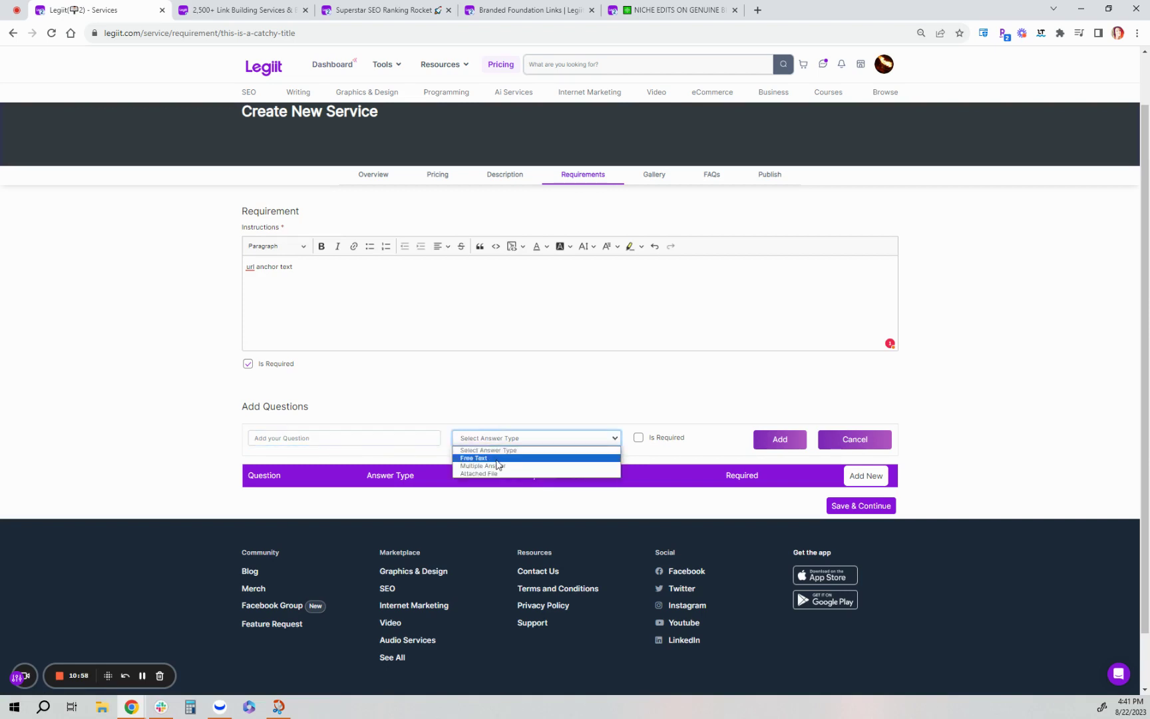
left_click(497, 465)
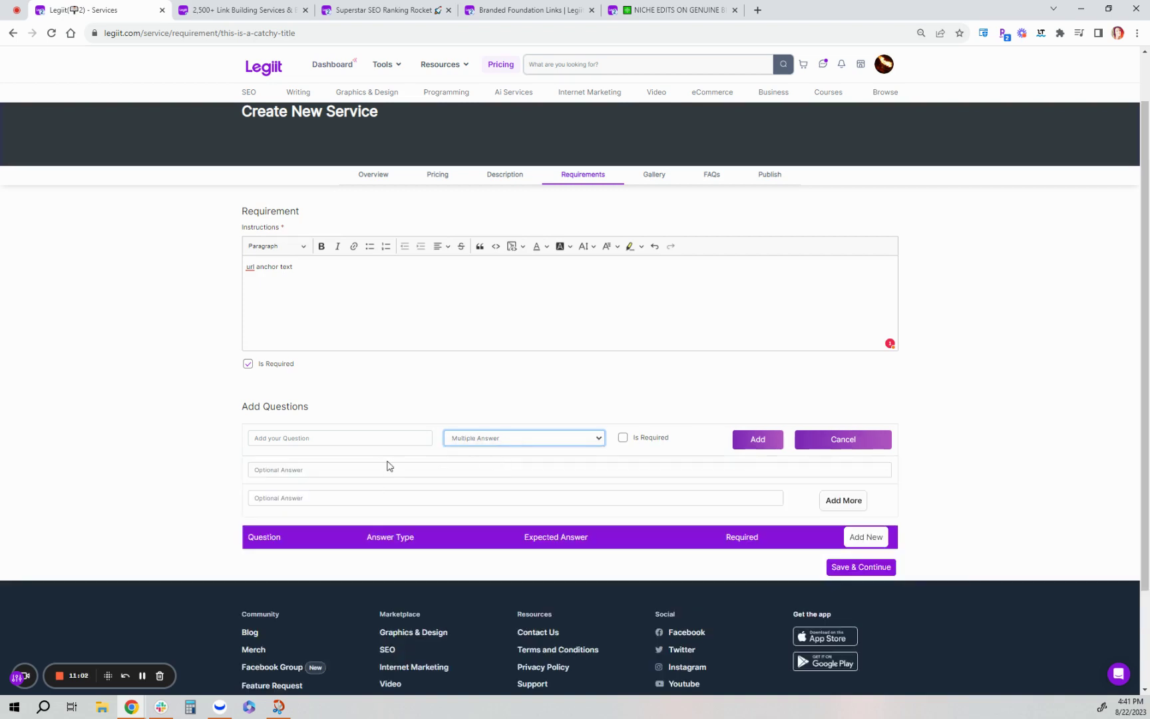
left_click(401, 498)
left_click(570, 437)
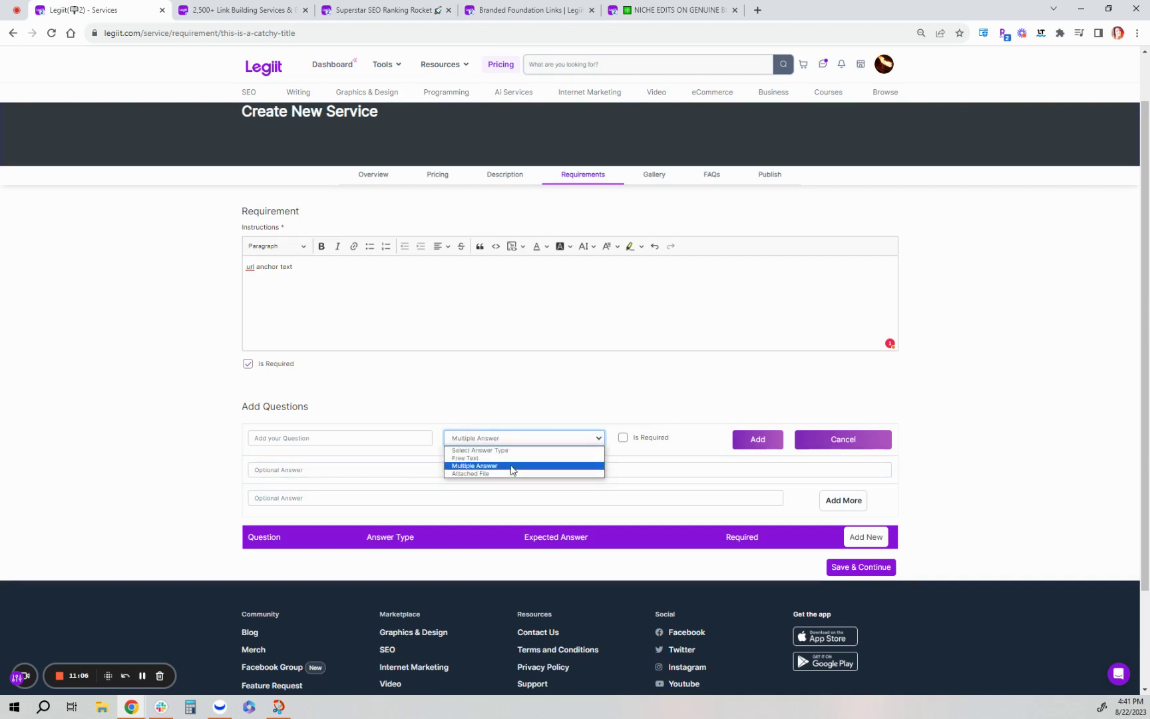
left_click(506, 473)
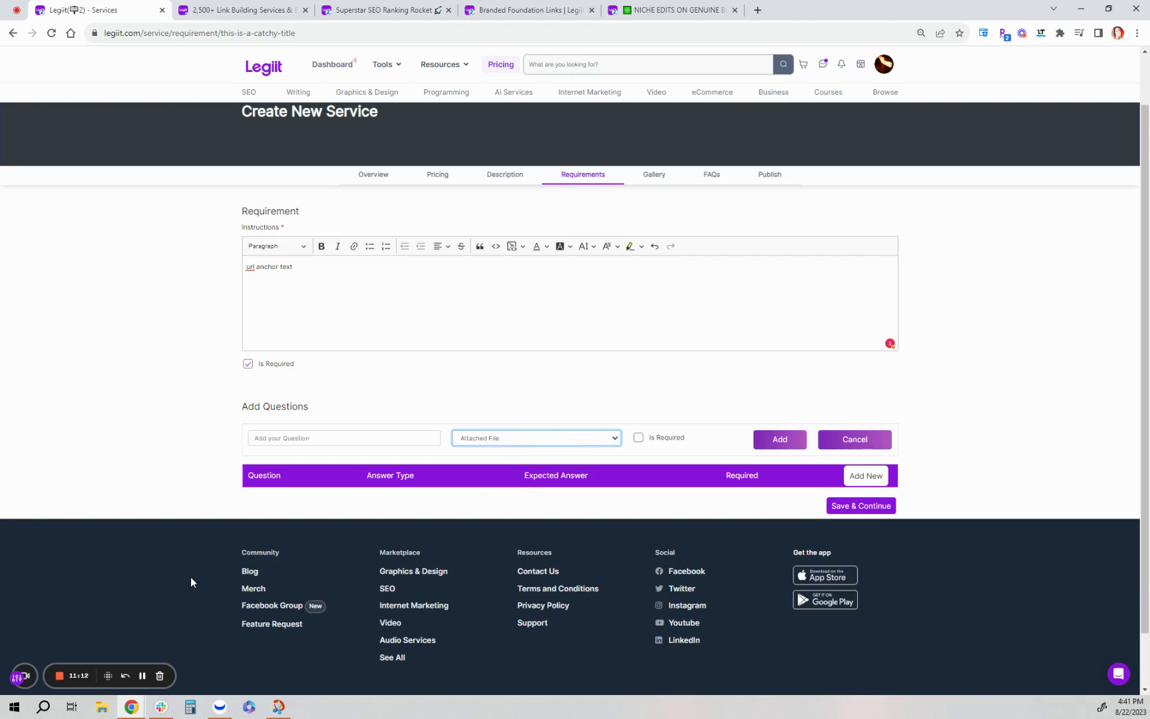
left_click(644, 443)
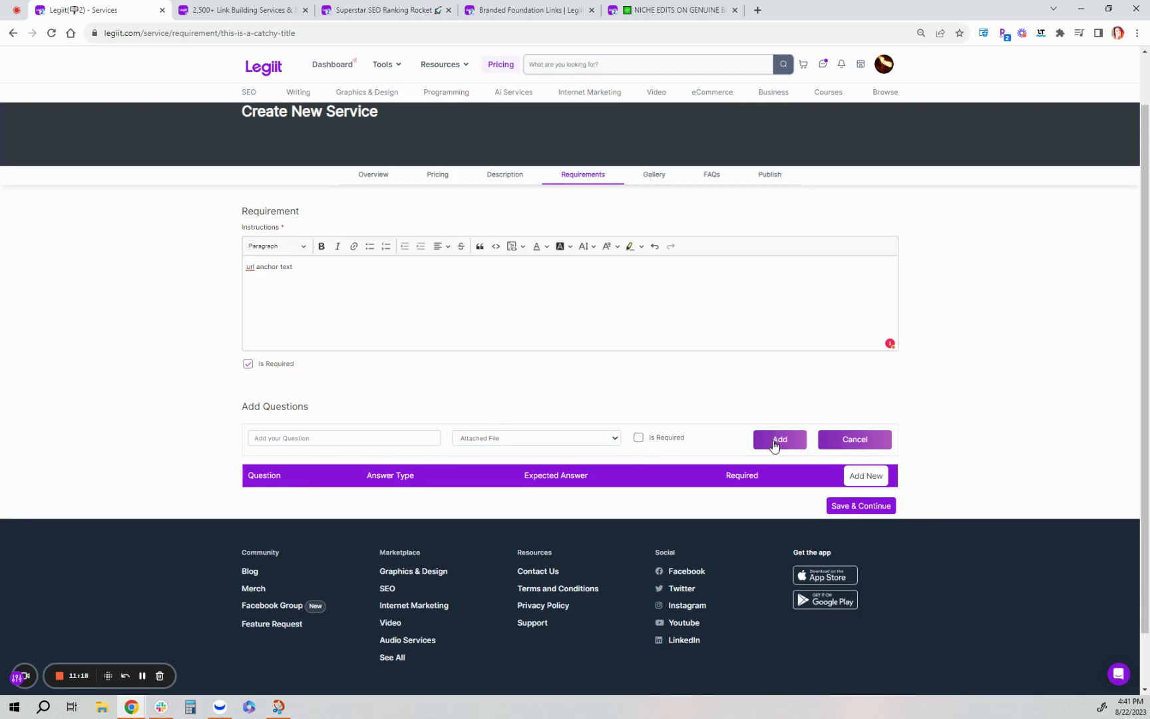
left_click(863, 507)
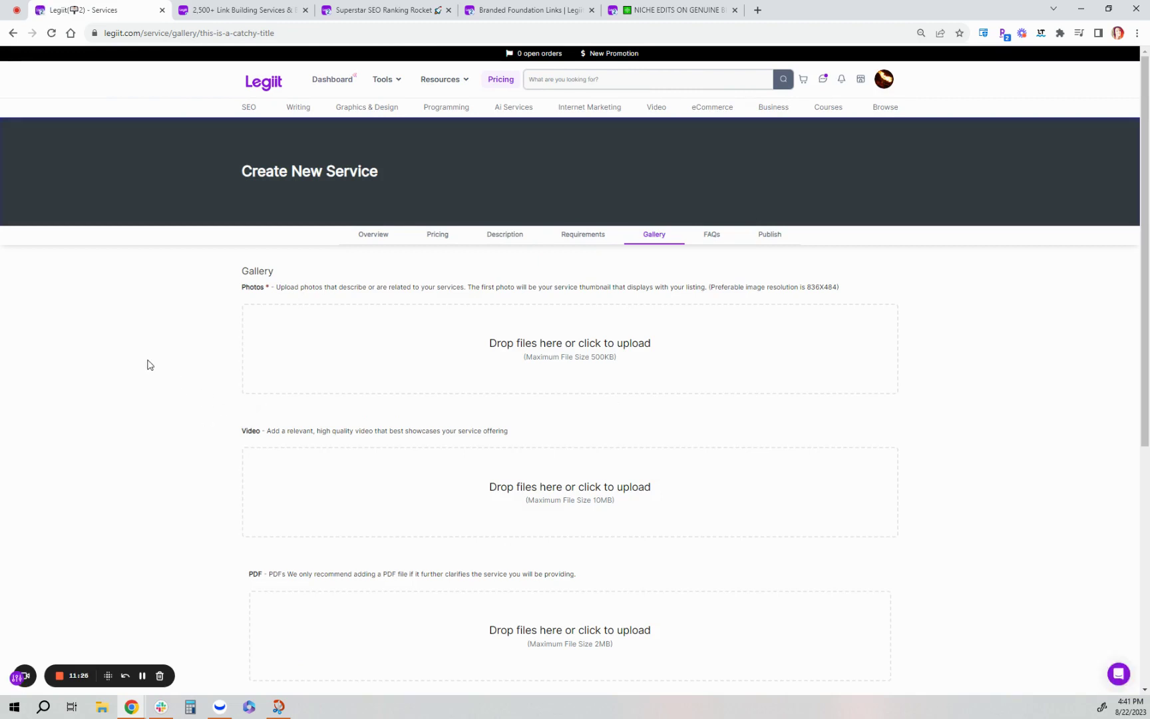
Upload a cover image to Gallery Photos and try saving; it's flagged as over 500KB
scroll(222, 362, "down", 1)
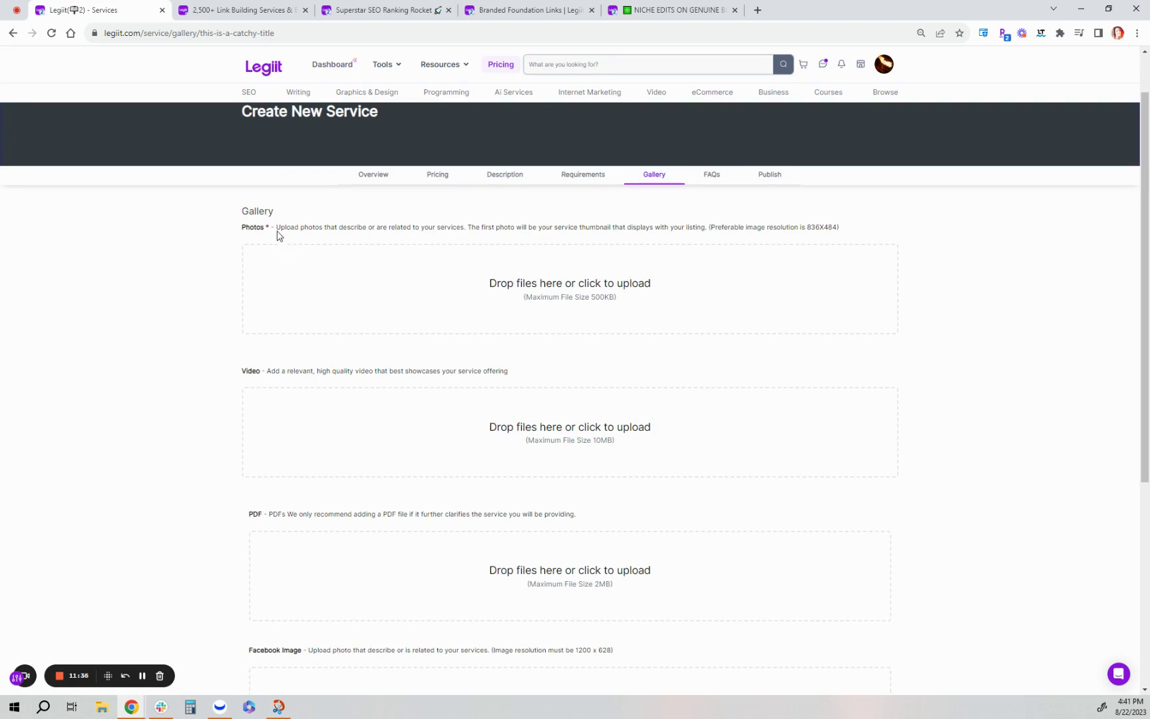
scroll(694, 282, "down", 2)
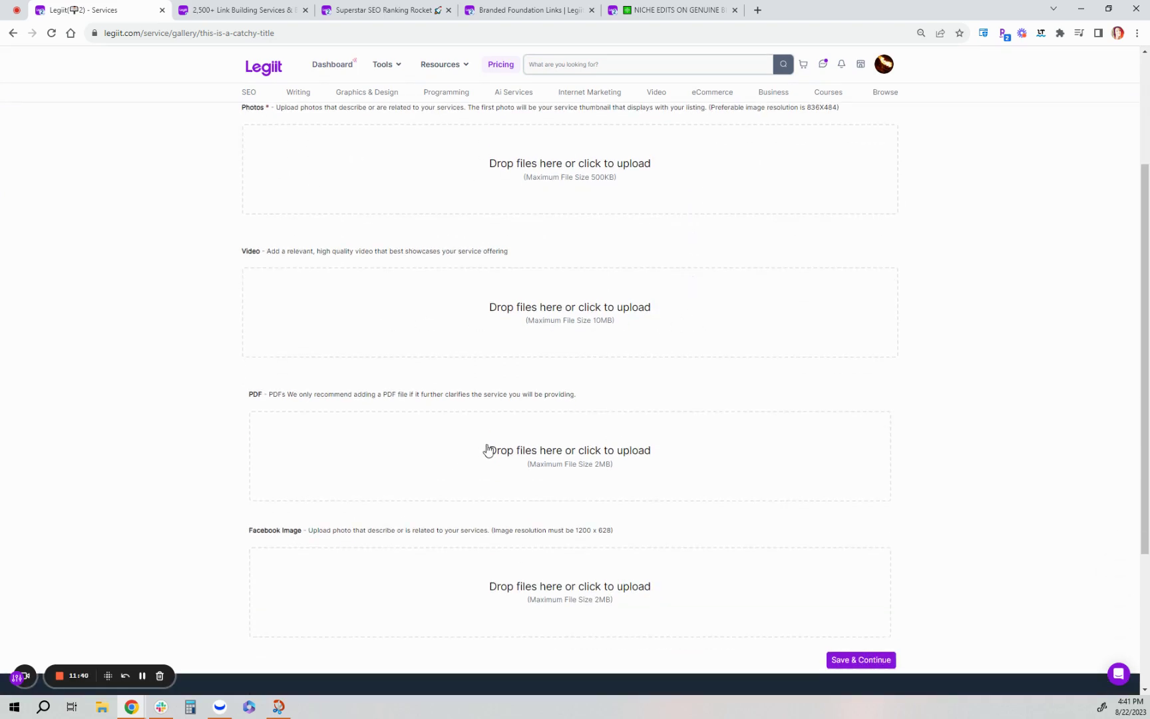
scroll(626, 433, "down", 1)
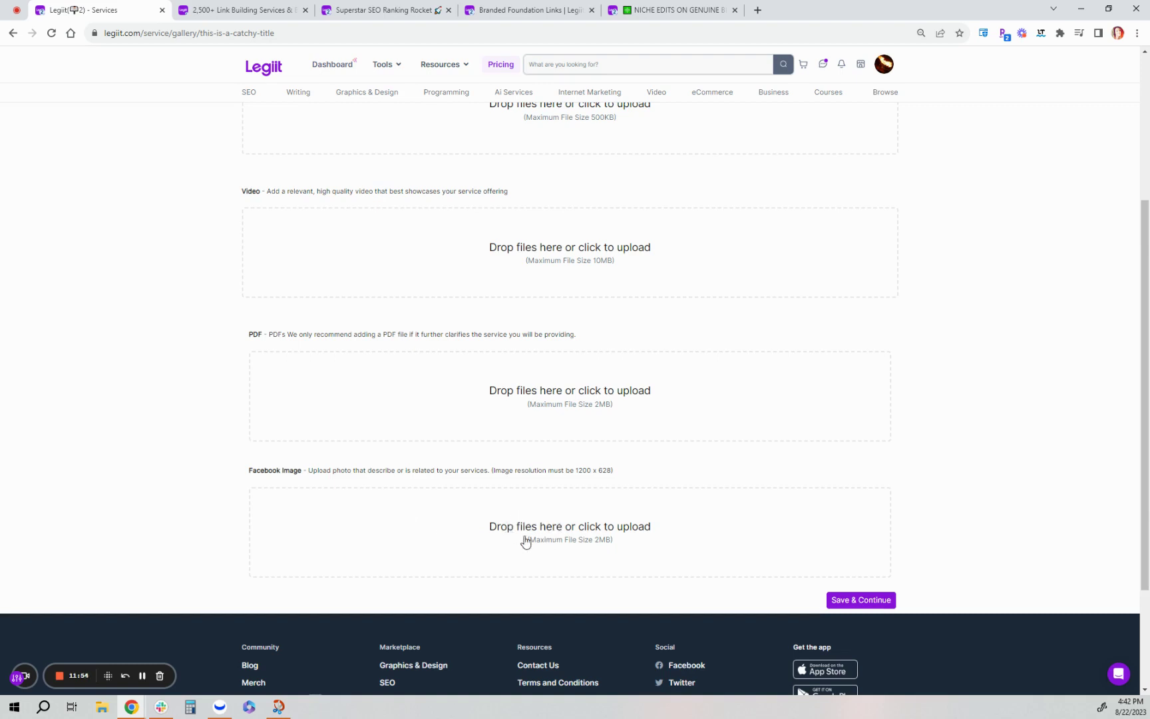
scroll(629, 531, "up", 4)
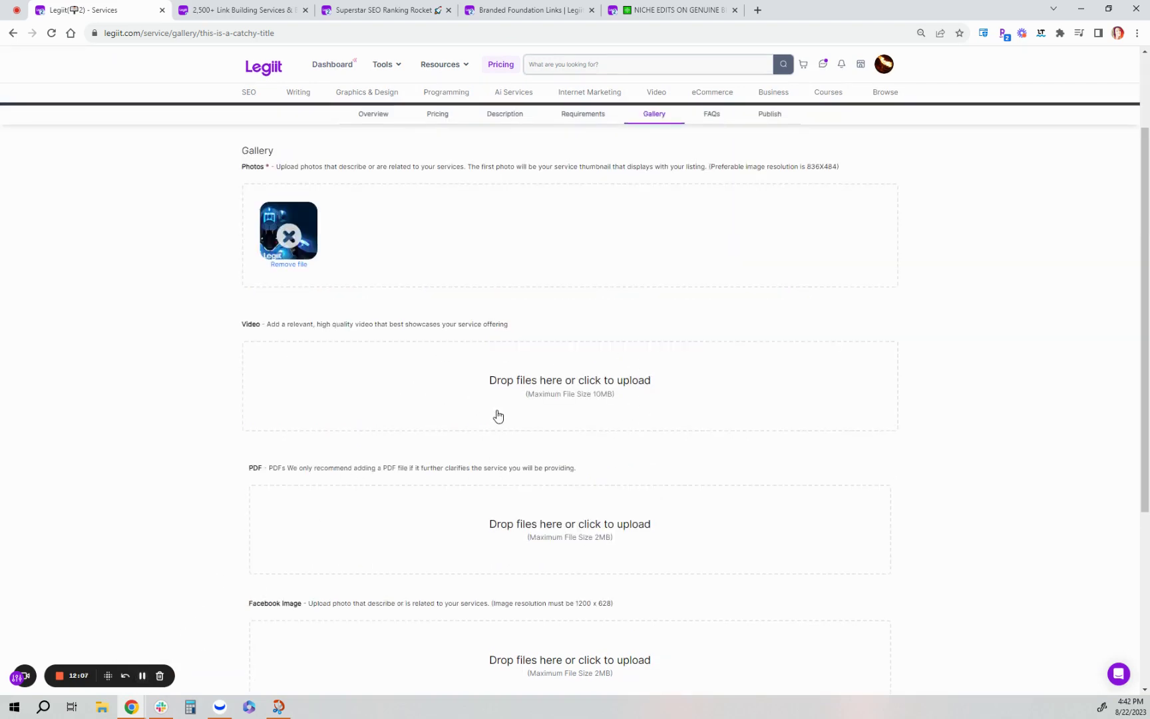
scroll(665, 466, "down", 5)
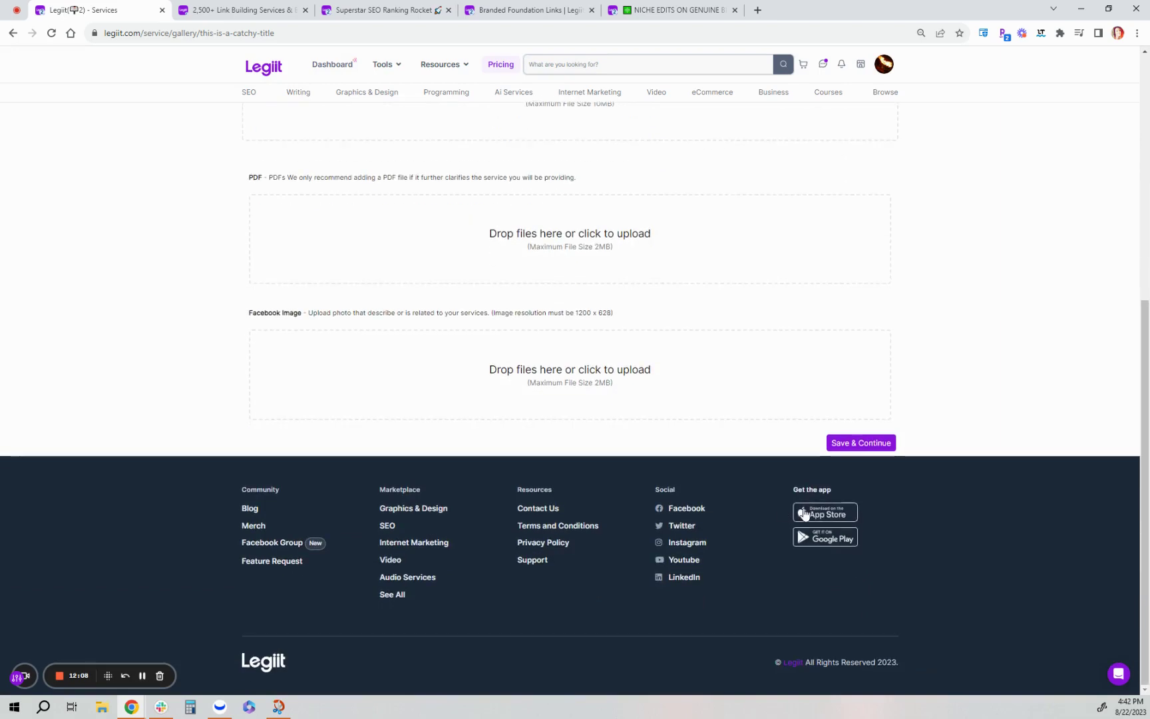
left_click(861, 443)
scroll(975, 332, "up", 15)
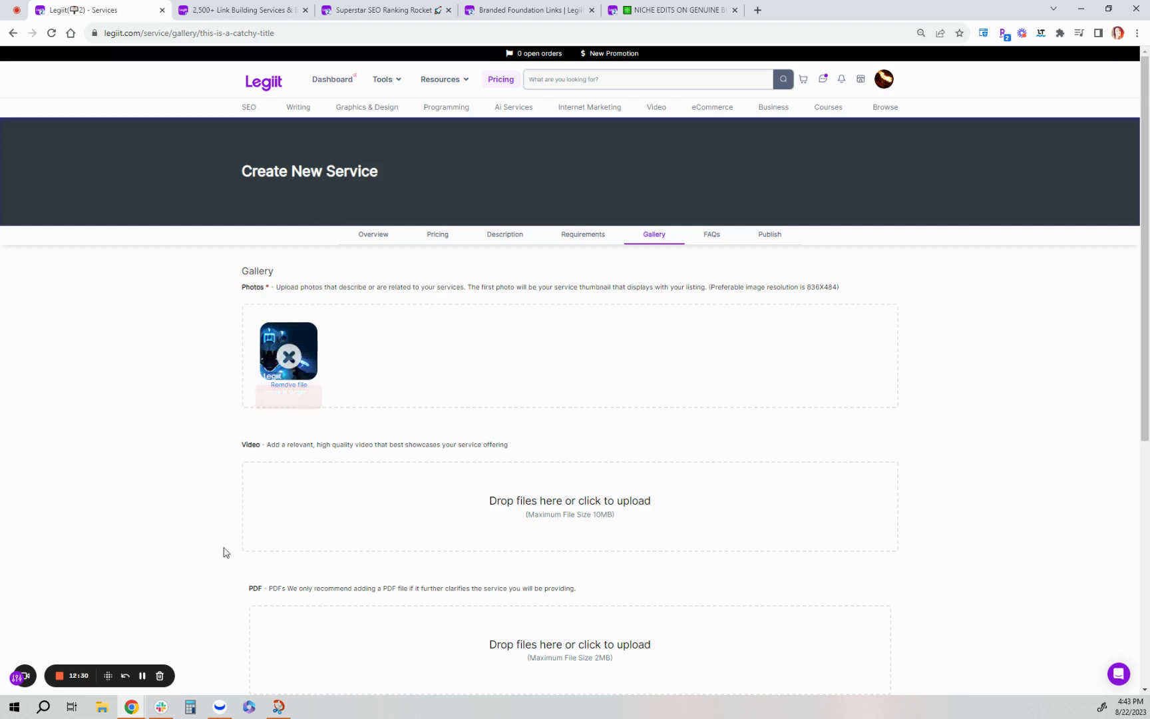
Swap the oversized image for a smaller cover photo in the Gallery Photos area
left_click(142, 676)
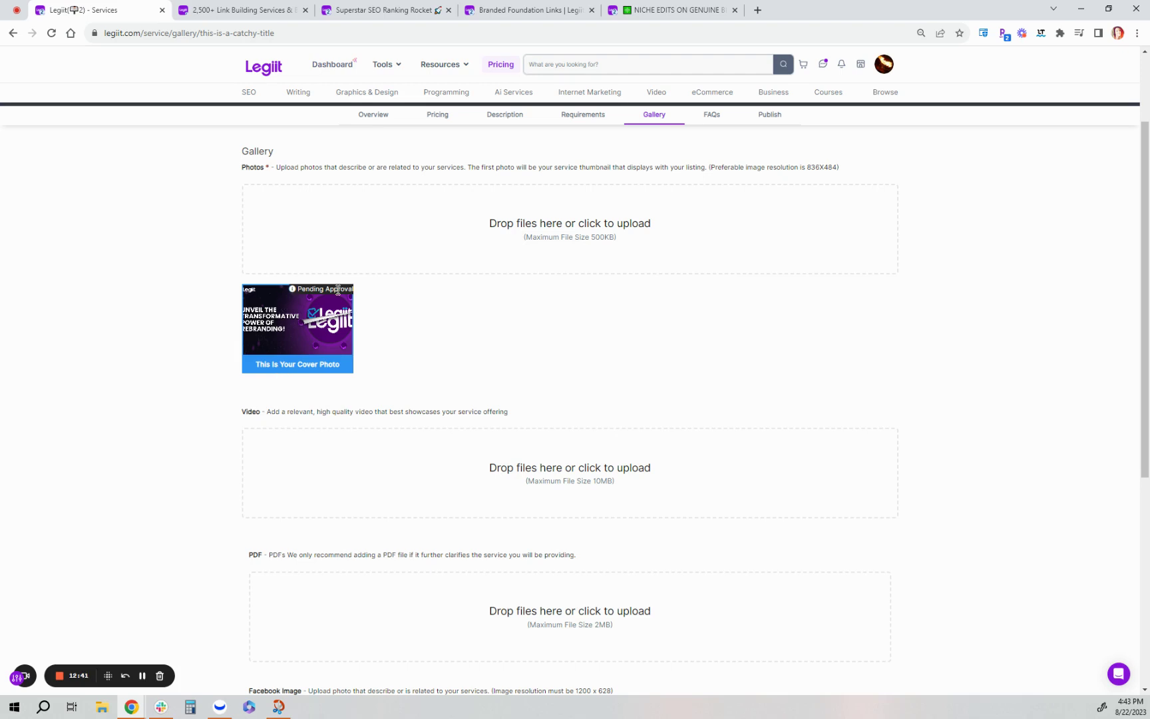
scroll(501, 323, "up", 2)
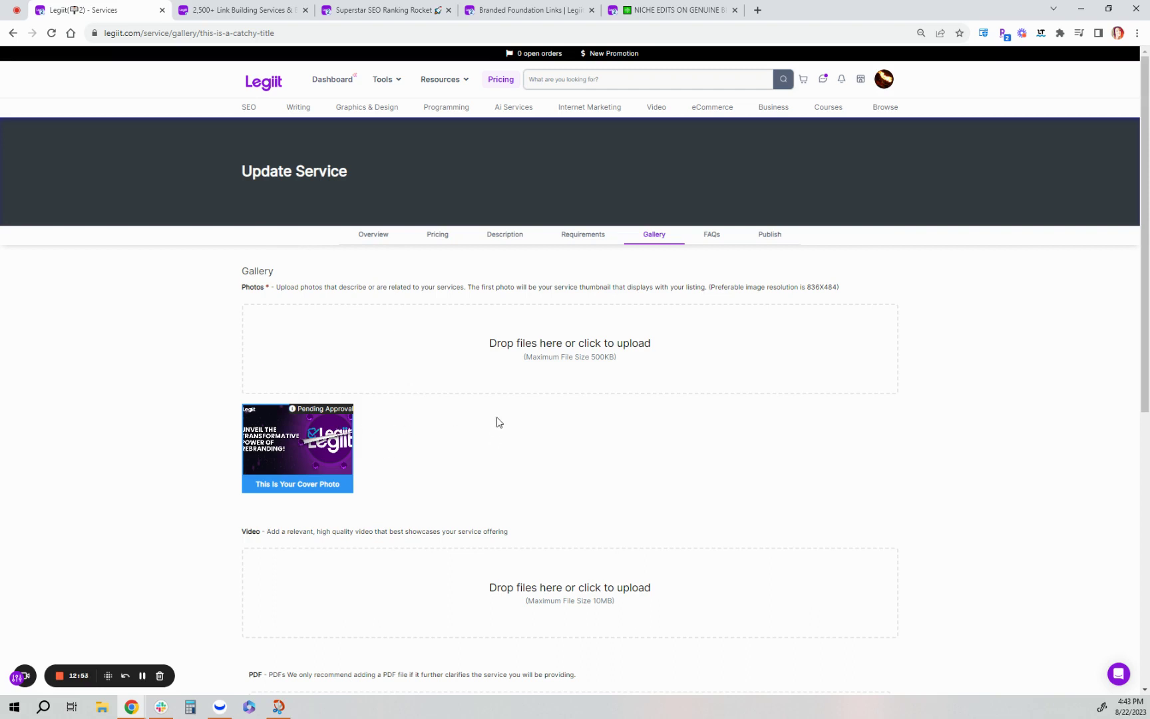
scroll(497, 422, "down", 5)
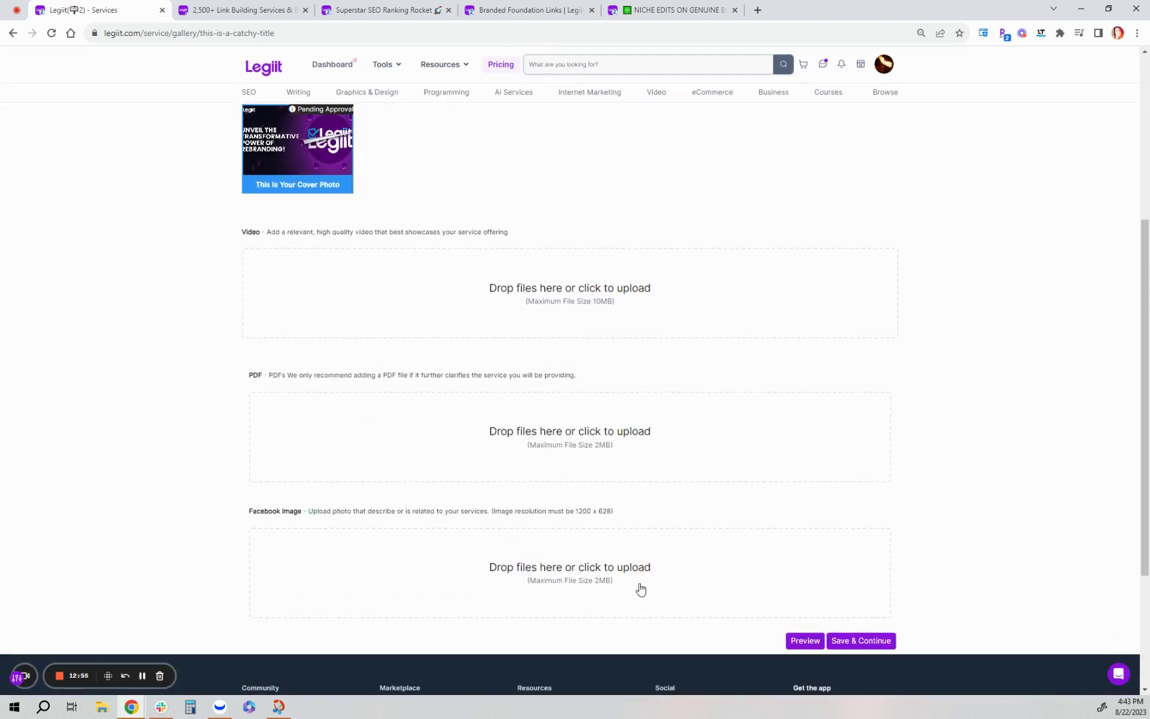
scroll(695, 326, "up", 5)
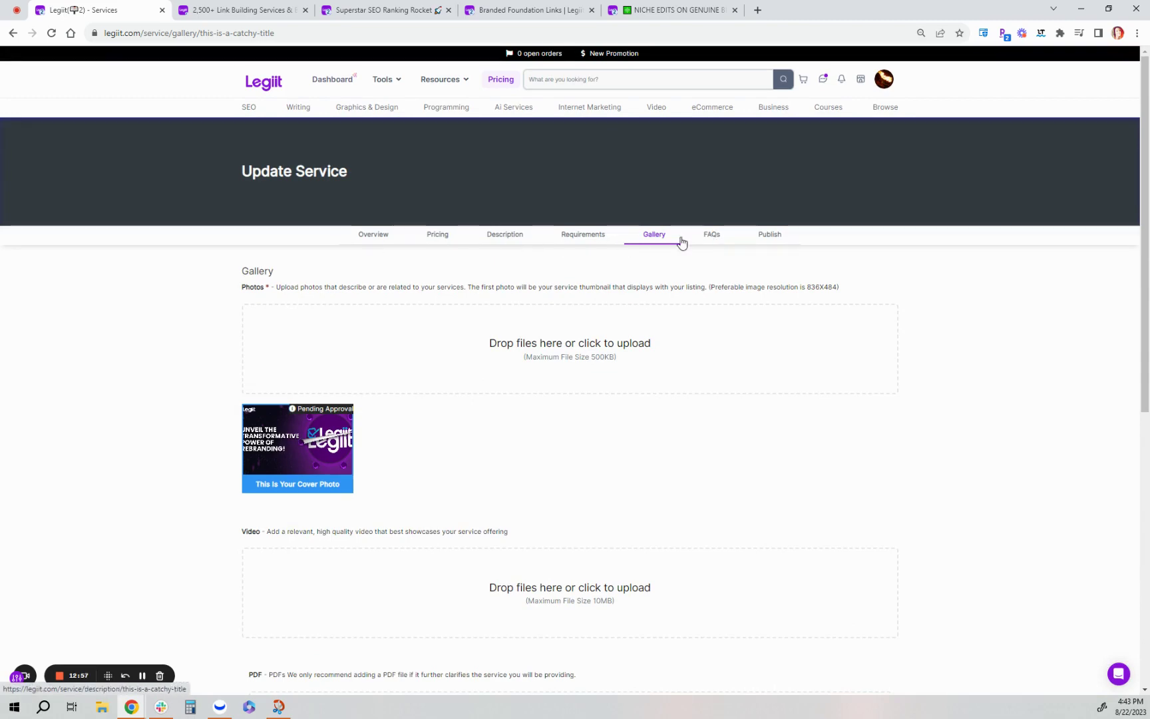
scroll(920, 354, "down", 1)
scroll(923, 354, "down", 6)
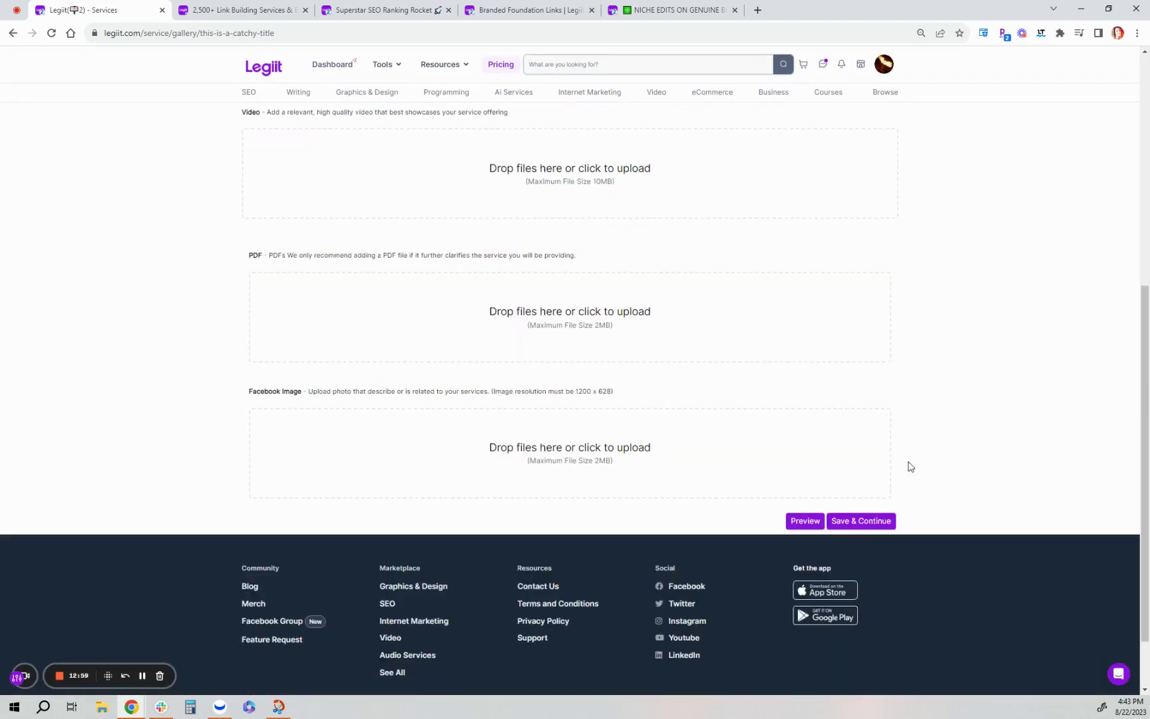
Save the gallery, then create FAQ 'add the commin question' answered 'your answer'
left_click(865, 522)
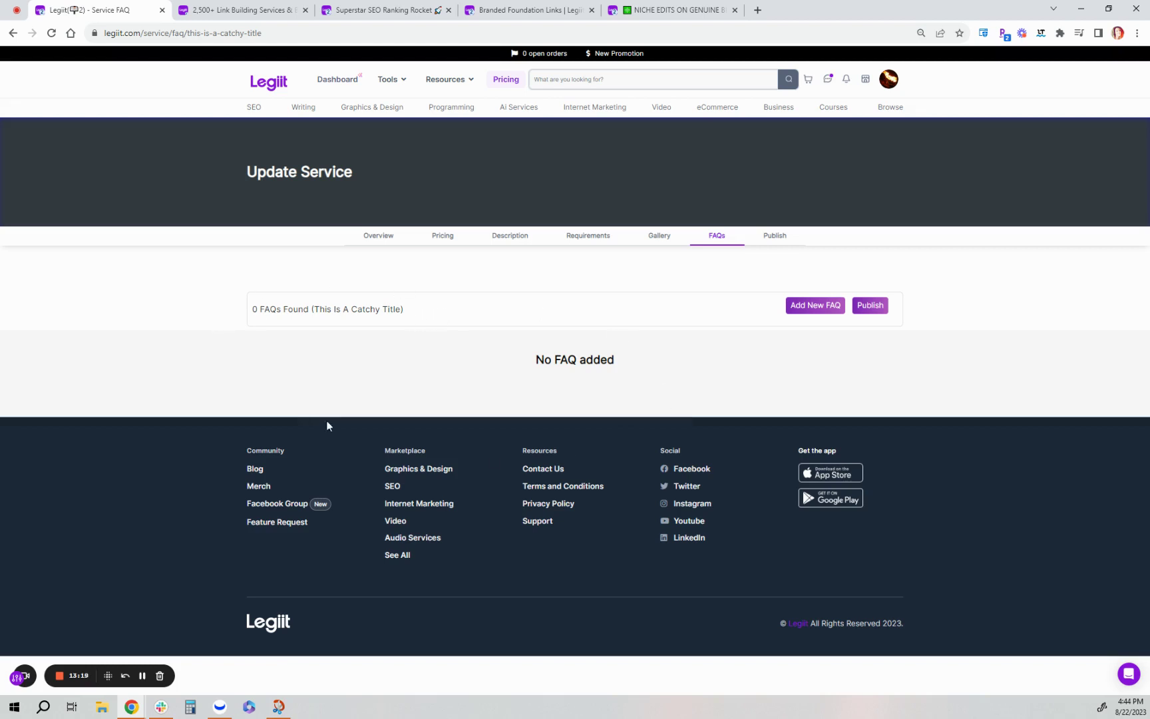
left_click(806, 307)
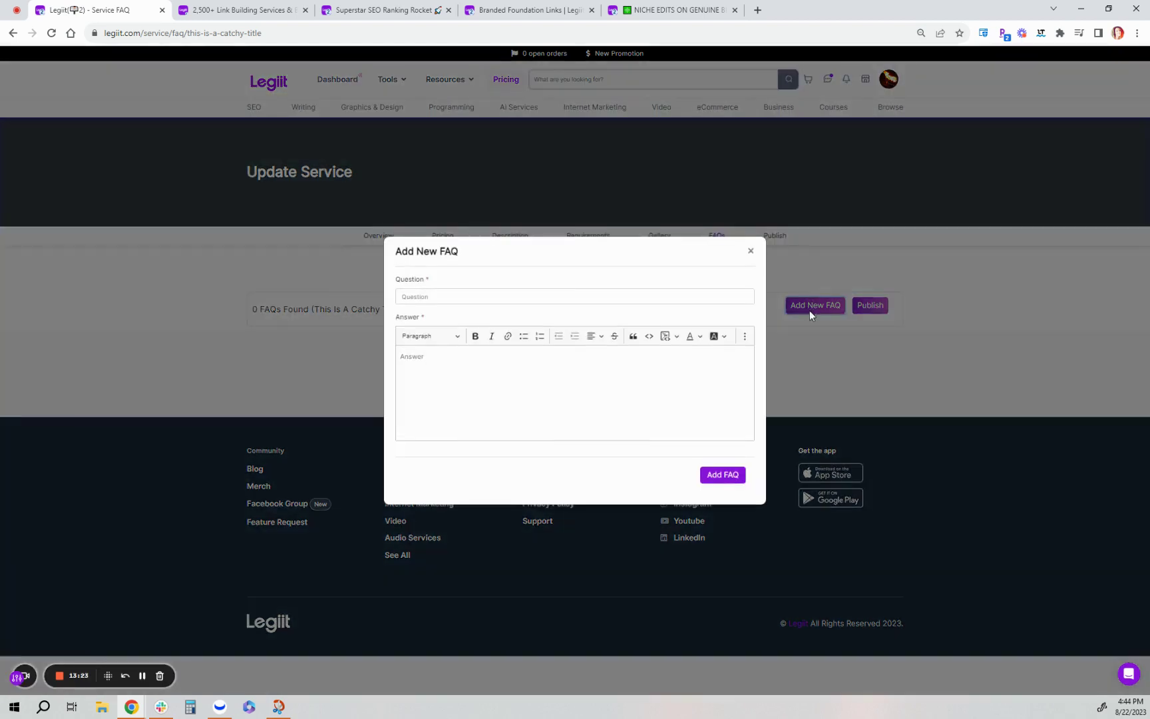
left_click(532, 300)
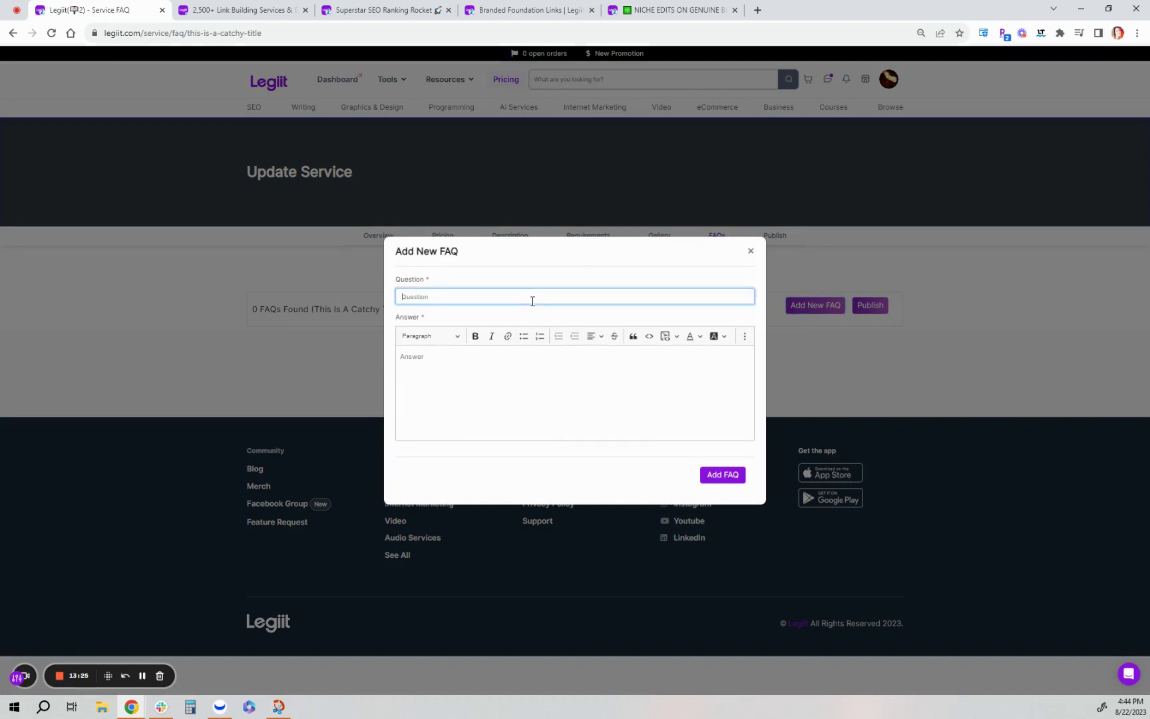
type("add the commin question")
left_click(478, 393)
type("yout")
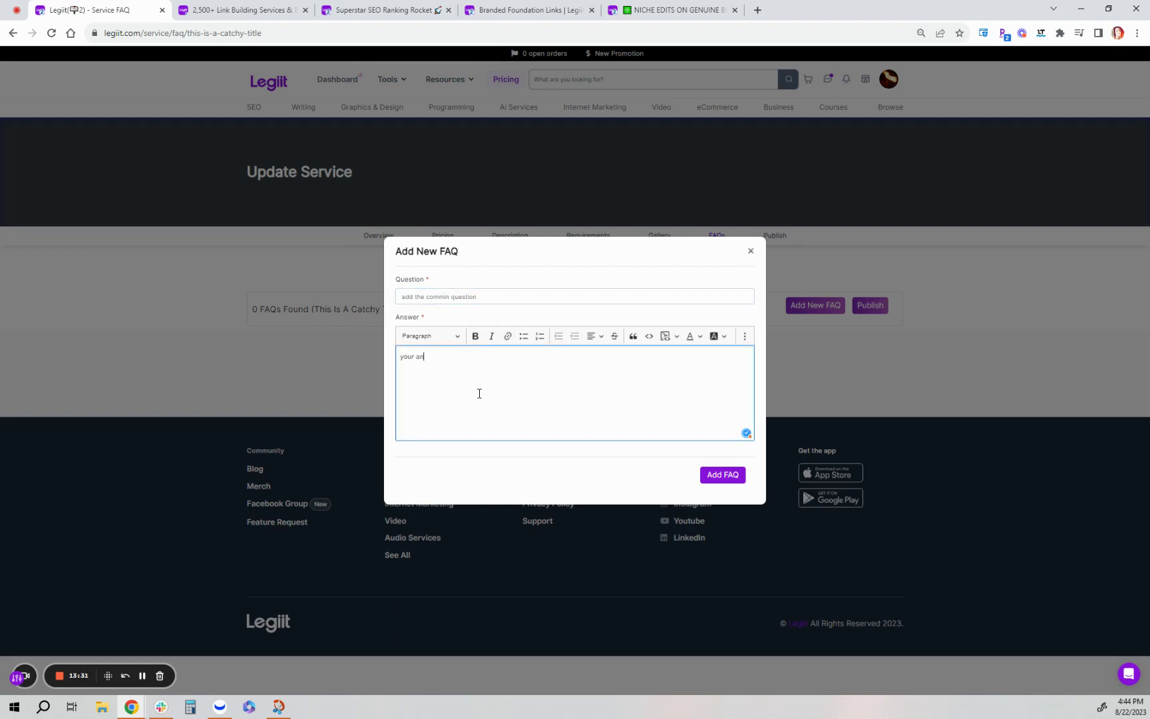
left_click(722, 476)
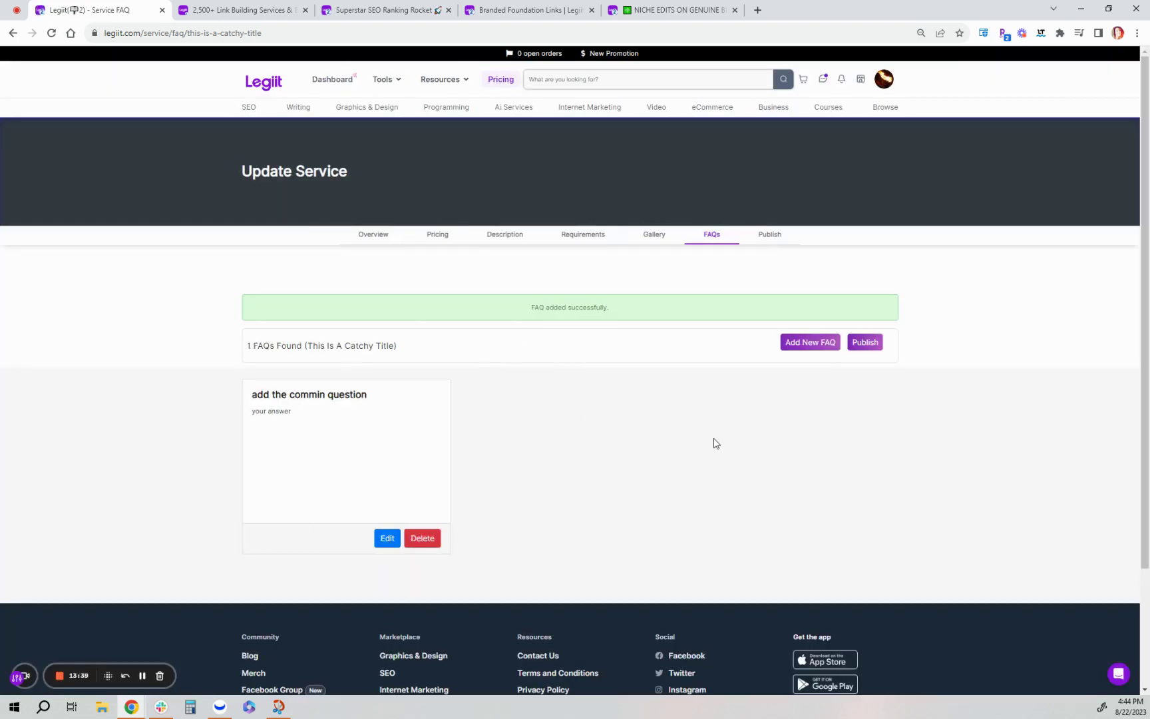
Publish the service and reload the page to see the update
left_click(871, 344)
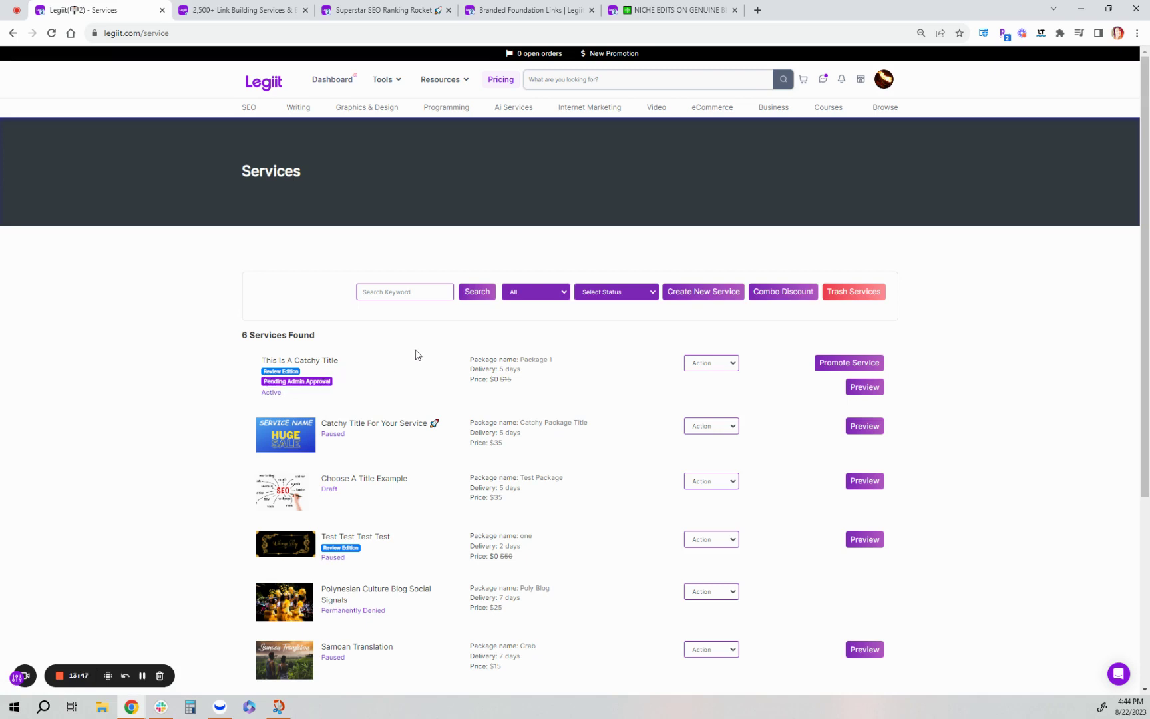
left_click(142, 676)
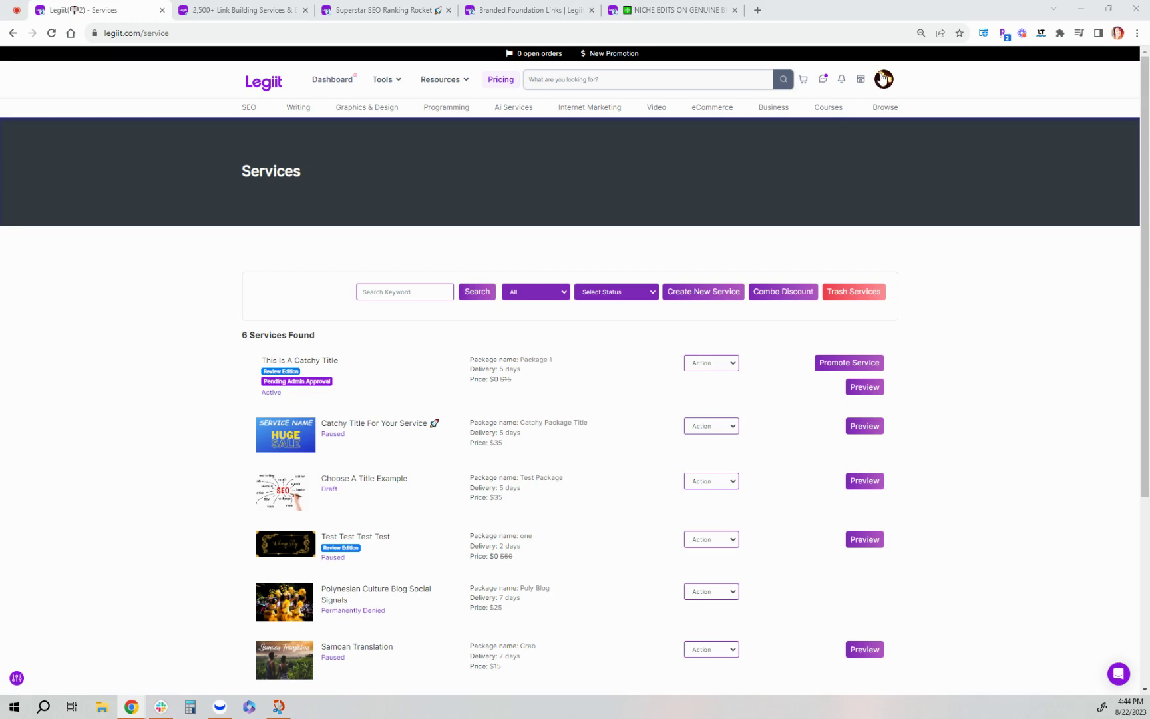
left_click(51, 34)
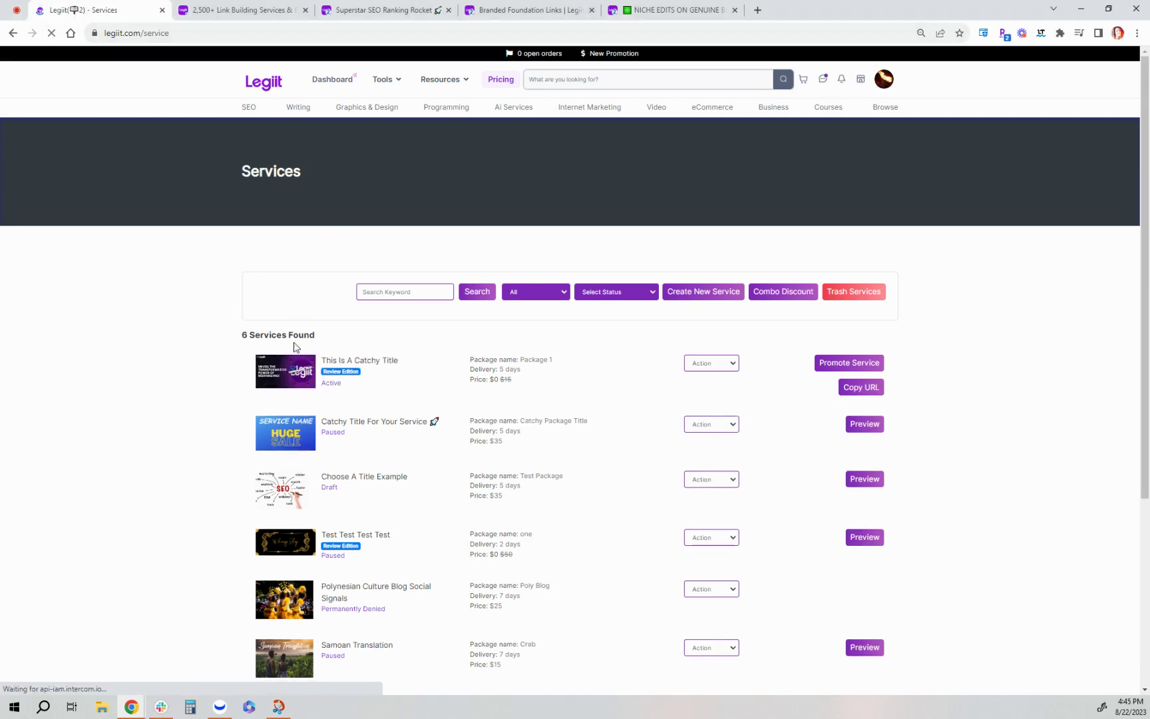
View the seller's public profile, then return to the My Services list
left_click(880, 85)
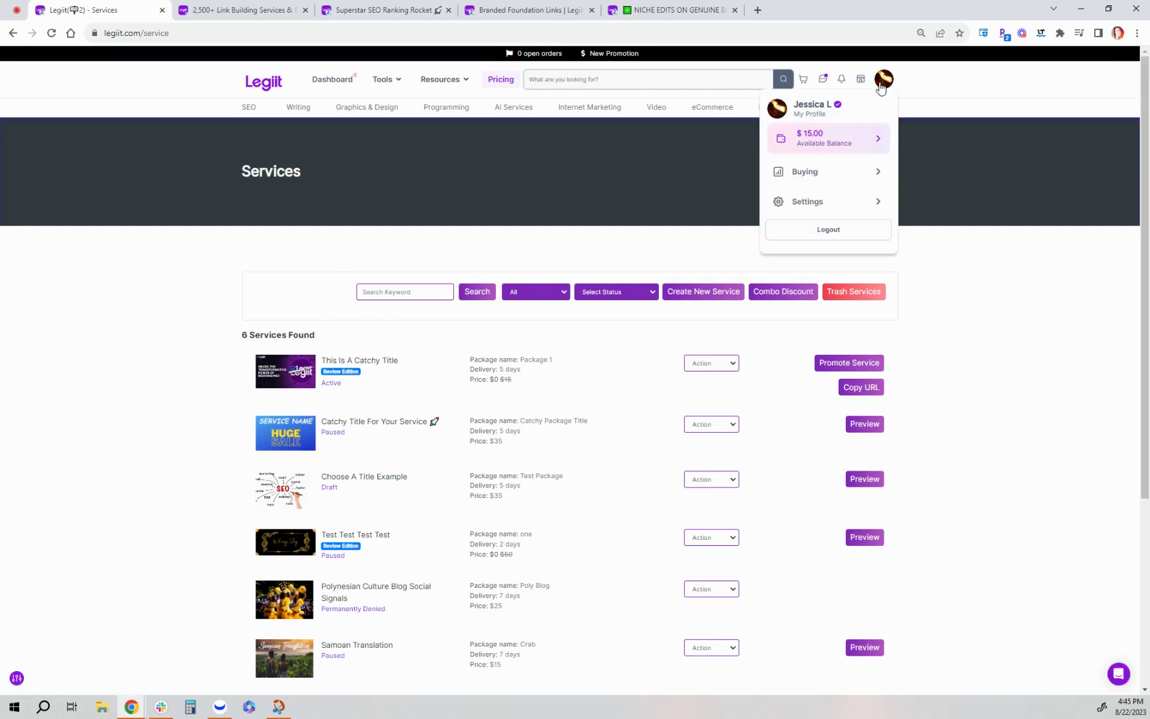
left_click(818, 105)
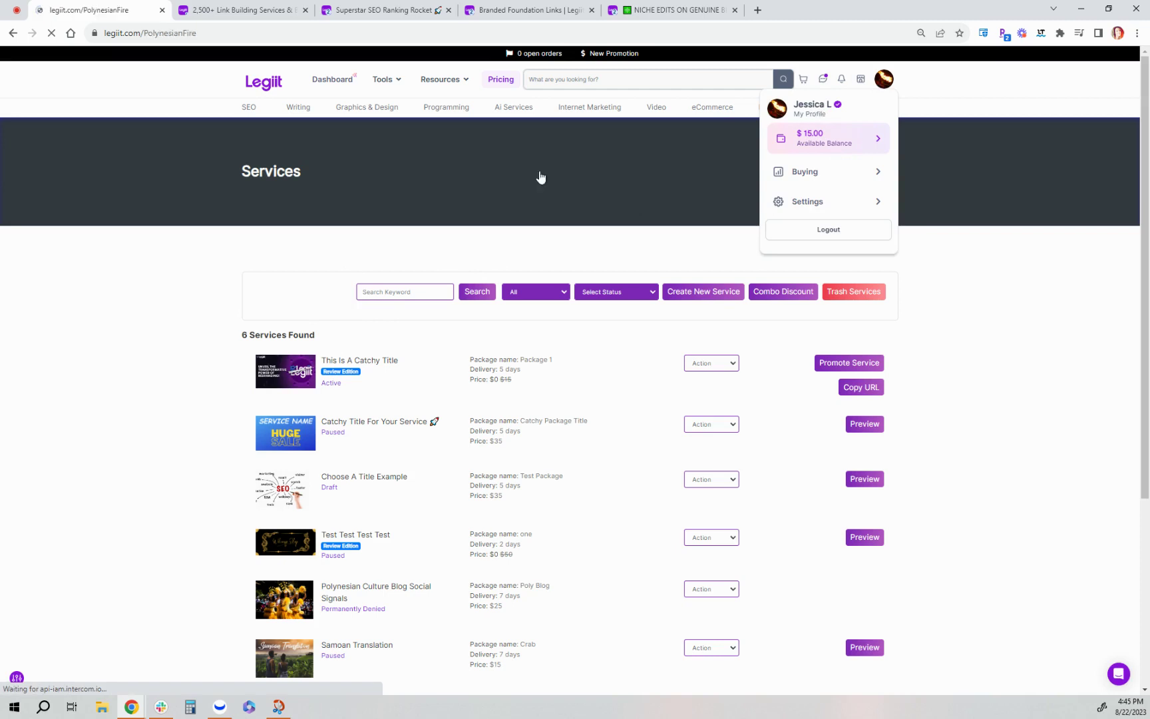
left_click(885, 80)
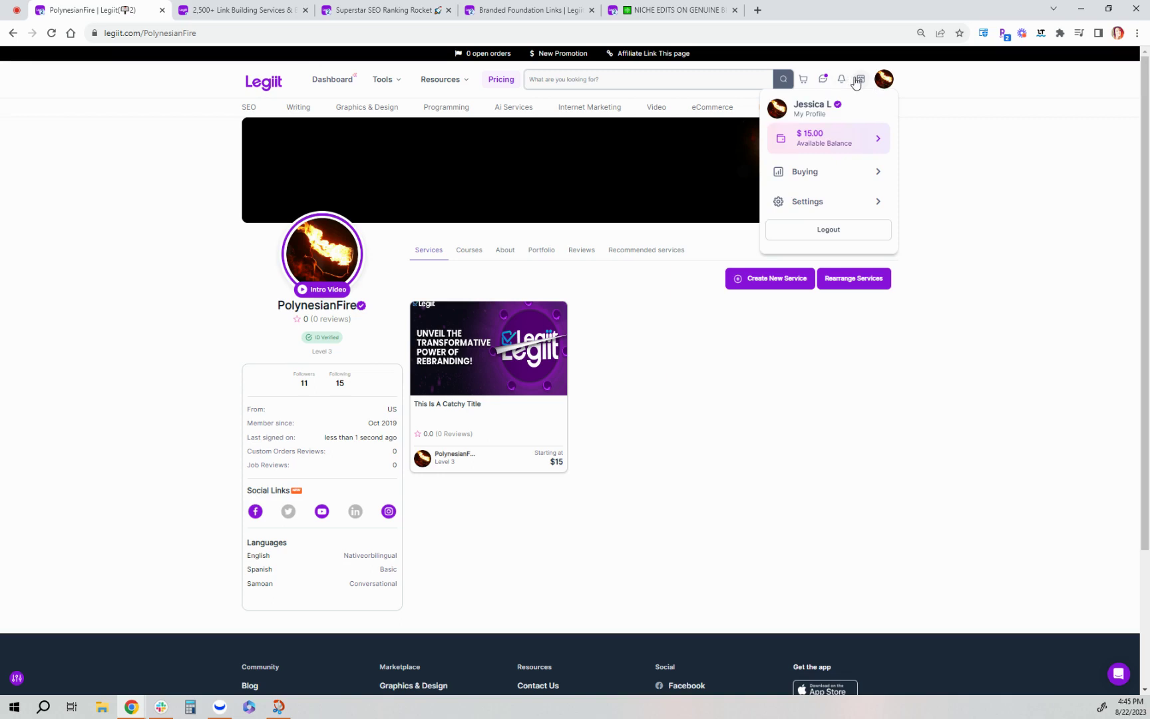
left_click(858, 79)
left_click(821, 133)
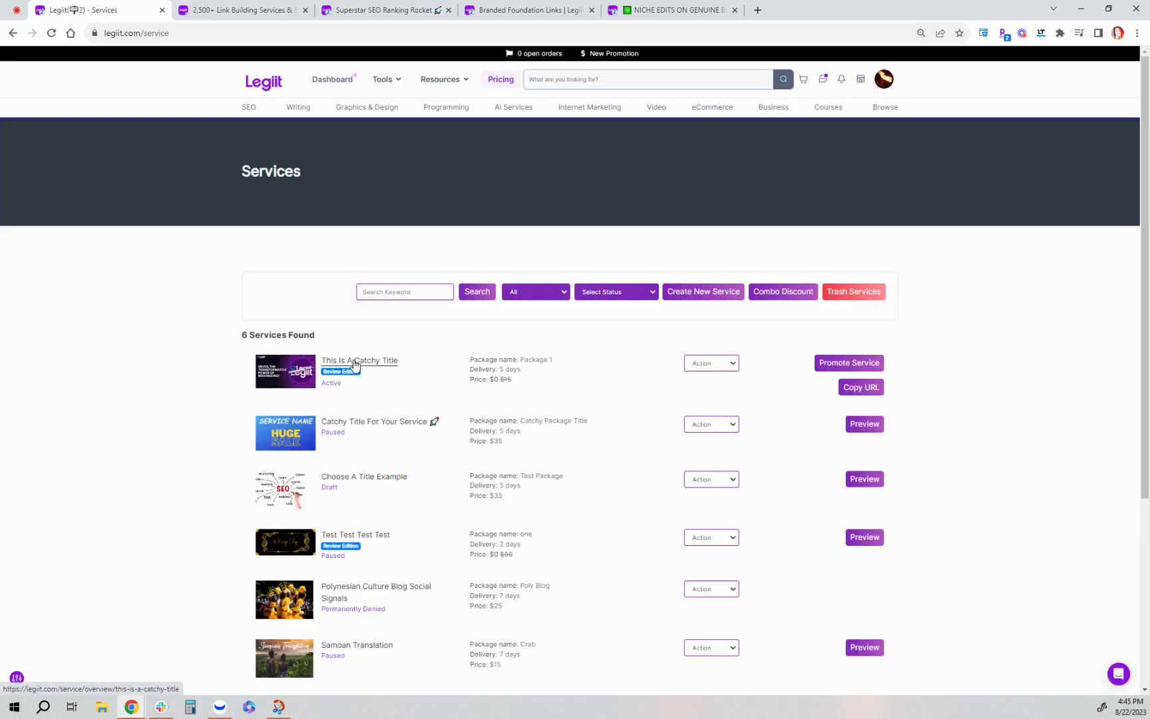
Open 'This is a catchy title' from the services list and go to its Description step
left_click(860, 80)
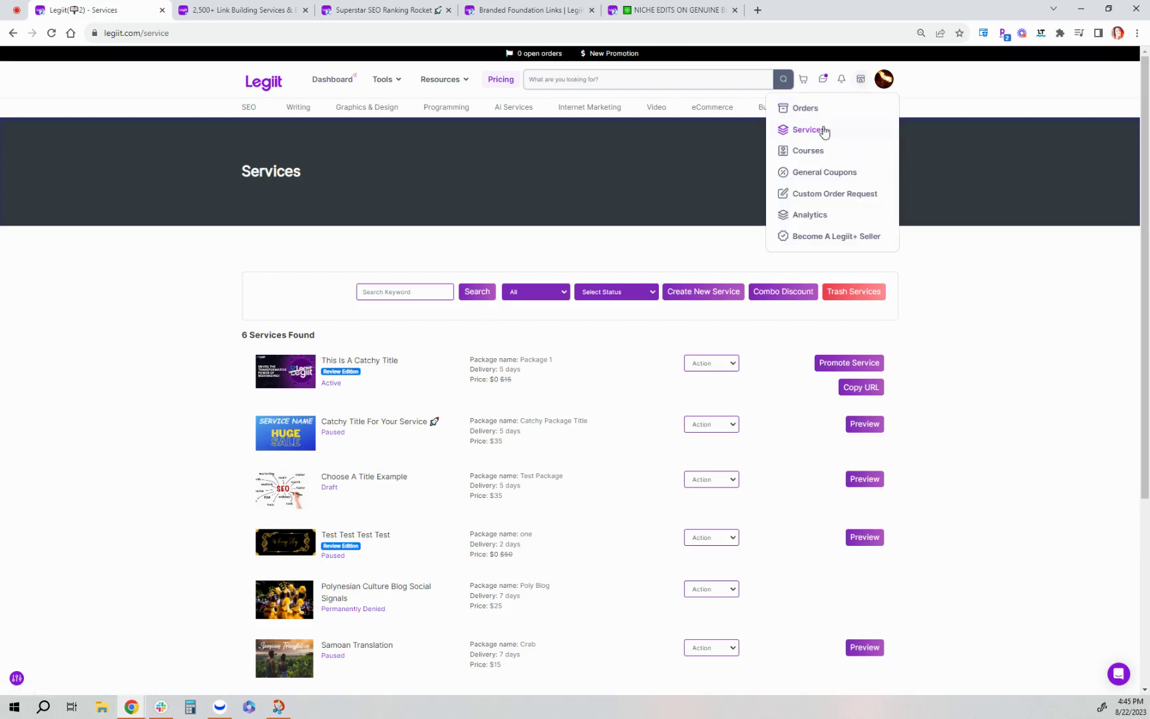
left_click(362, 368)
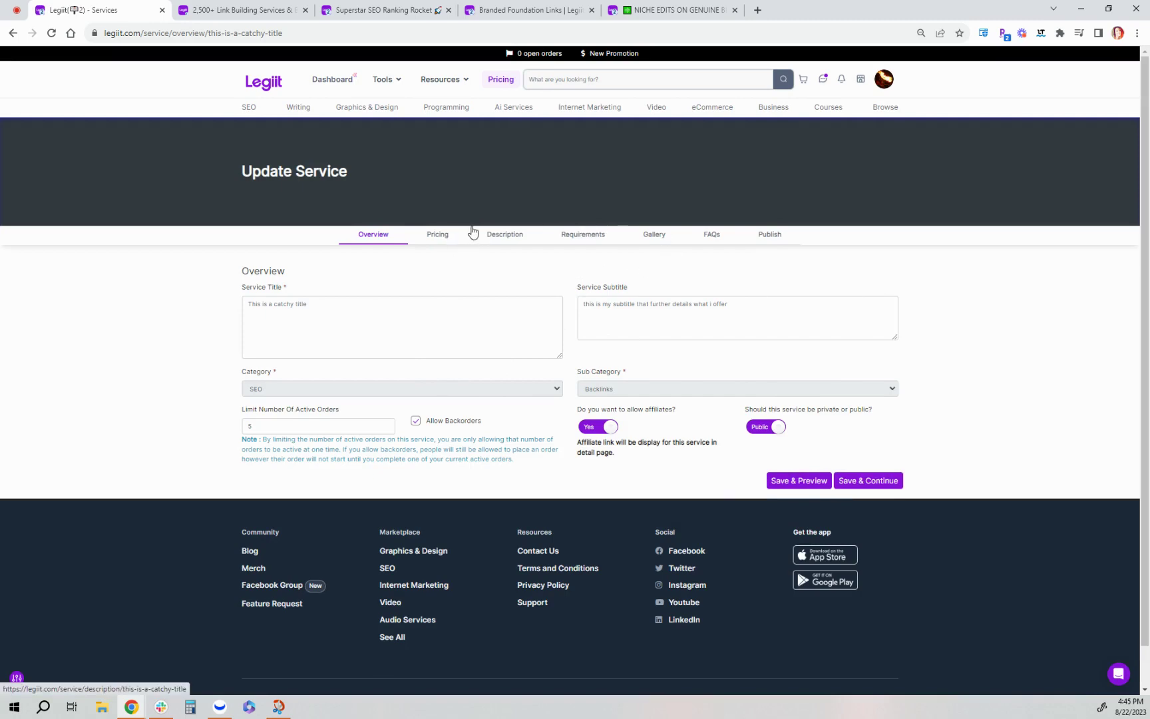
left_click(503, 243)
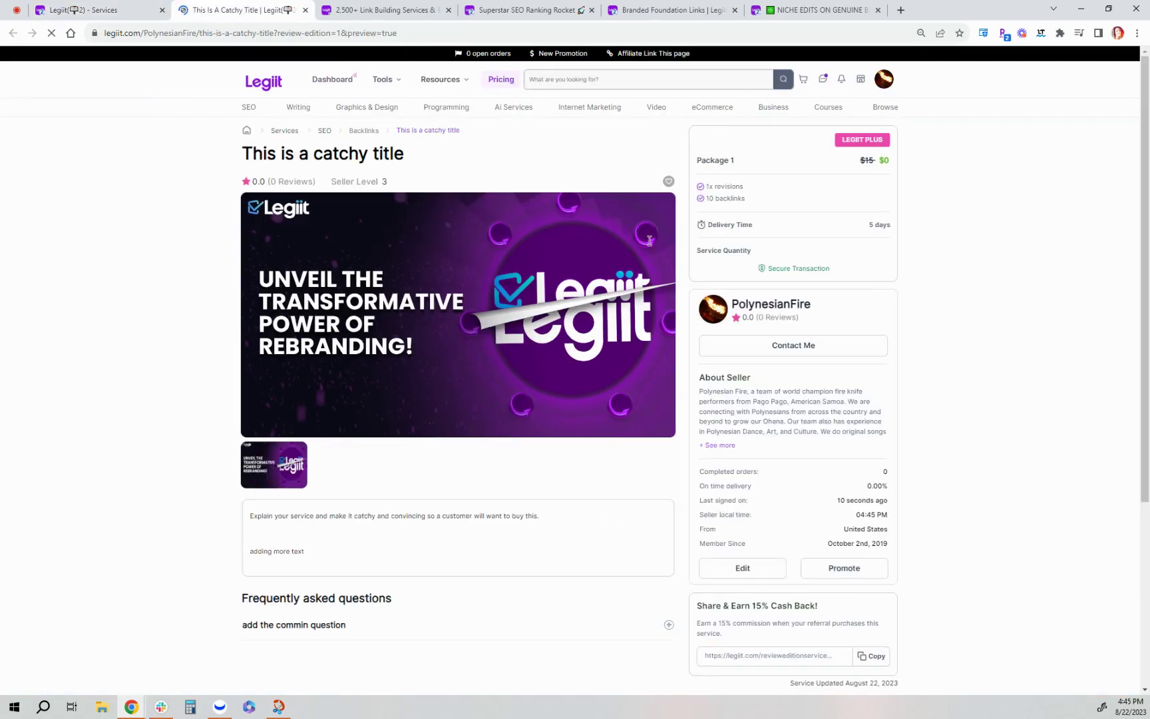
scroll(576, 238, "down", 1)
scroll(576, 238, "down", 1)
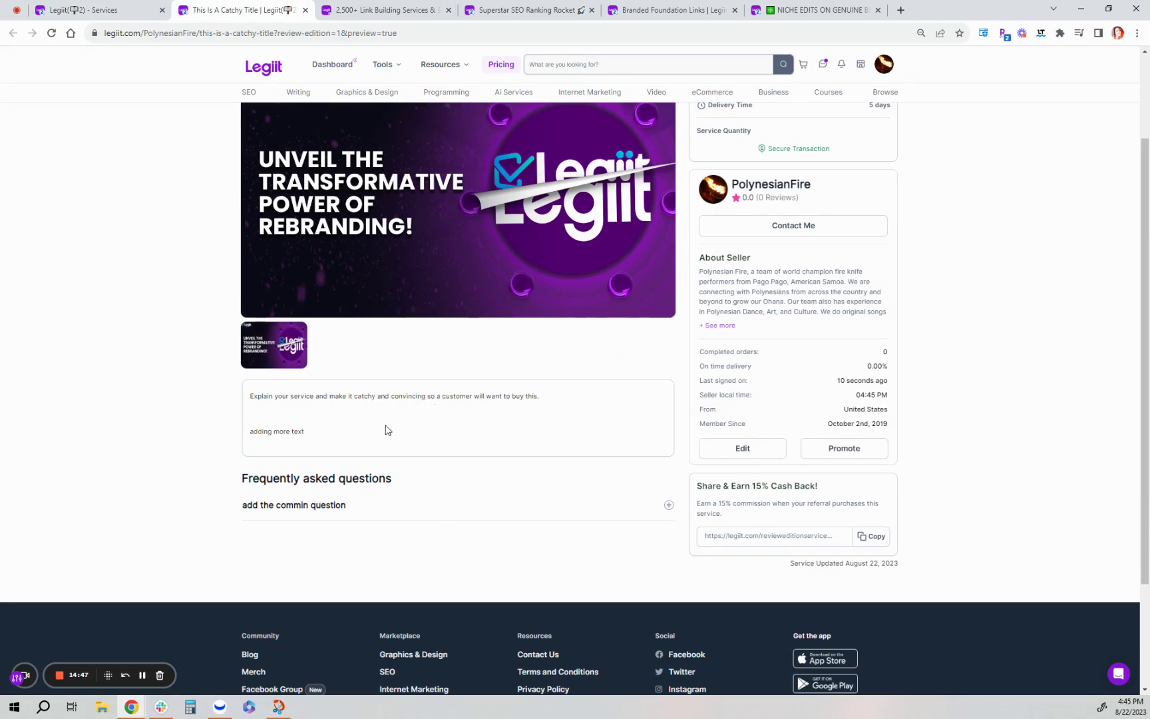
scroll(418, 403, "up", 2)
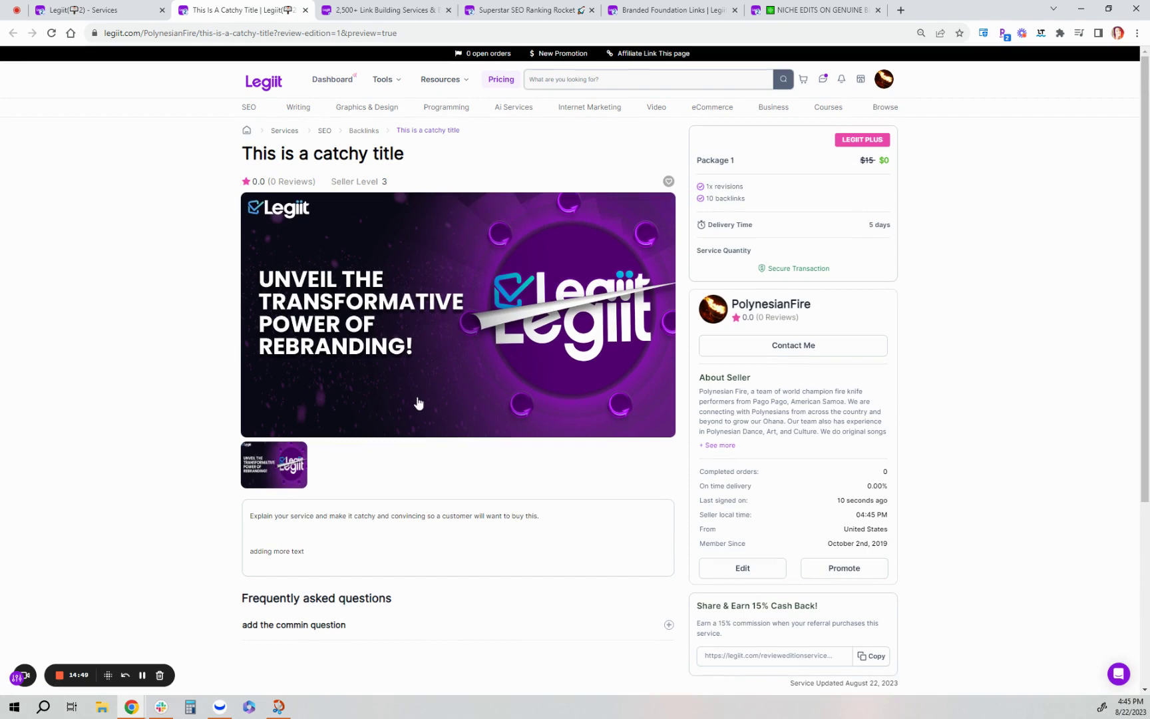
Close the live service preview and bring up the purple help chat panel
left_click(305, 10)
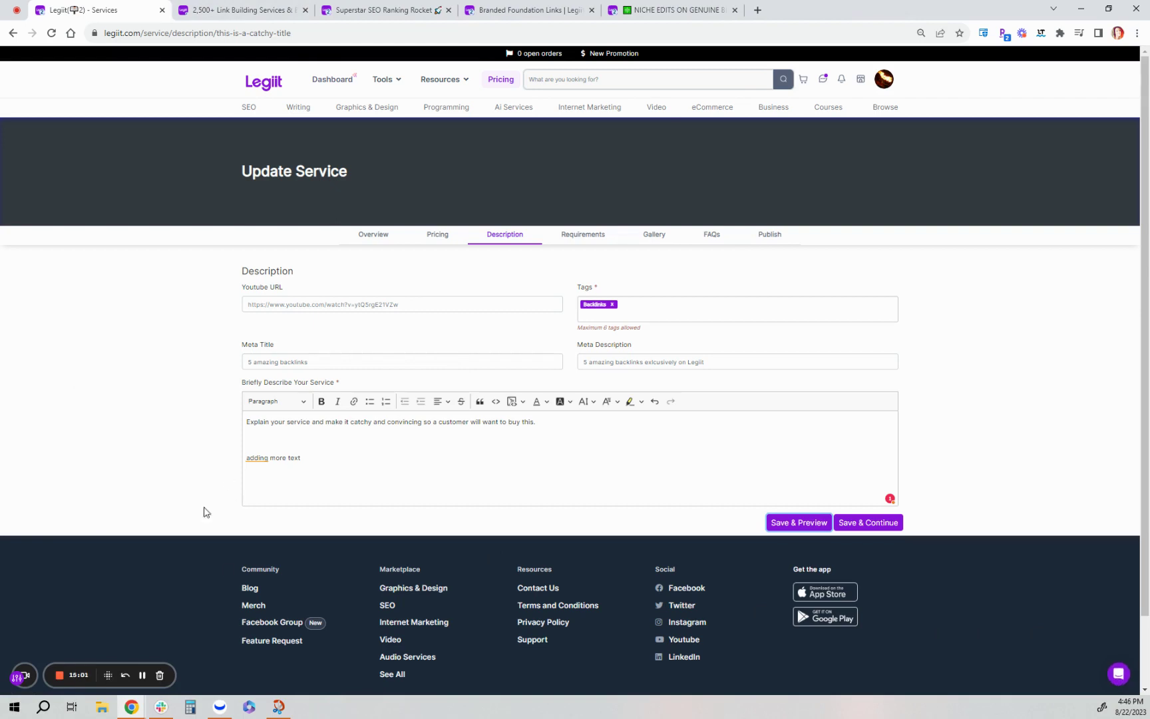
left_click(1122, 676)
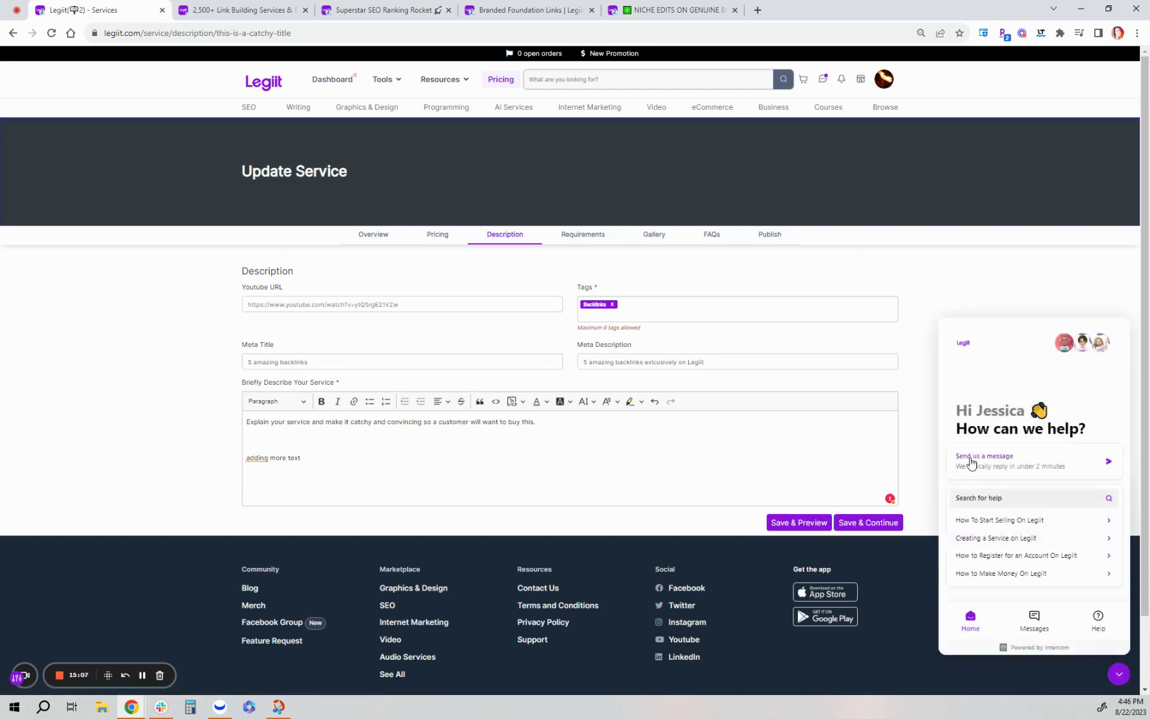